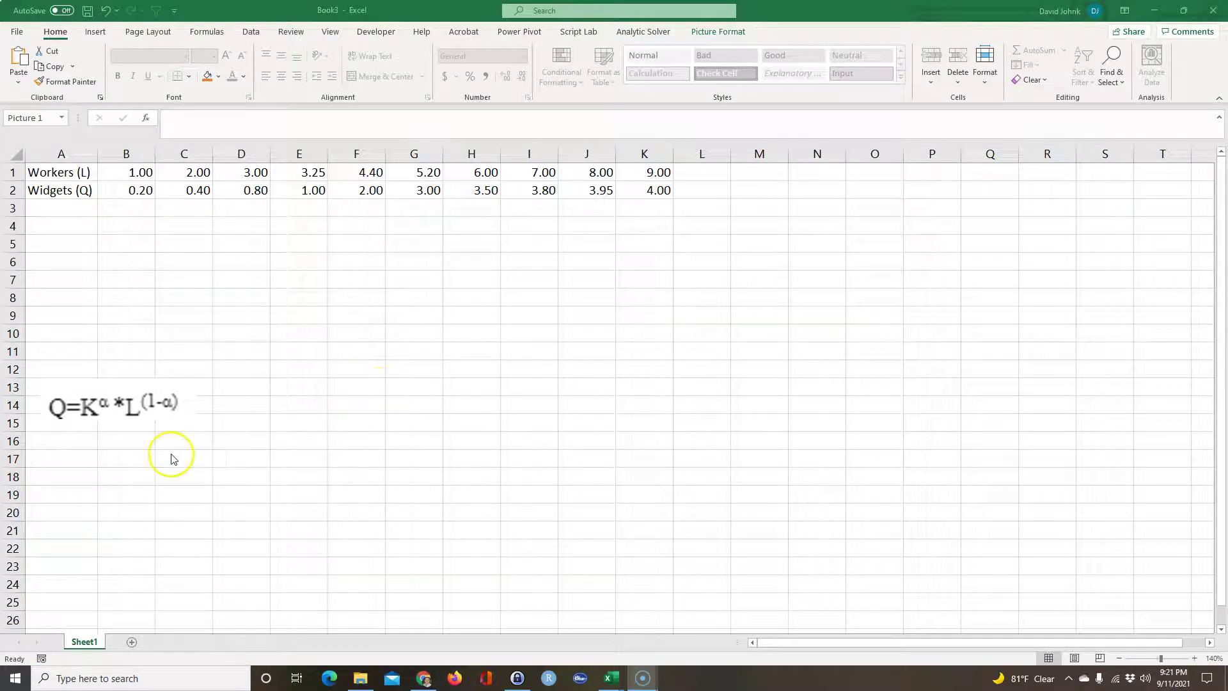
# Move the Q=K^α*L^(1-α) formula picture down one row so it spans rows 14–16
pyautogui.click(128, 412)
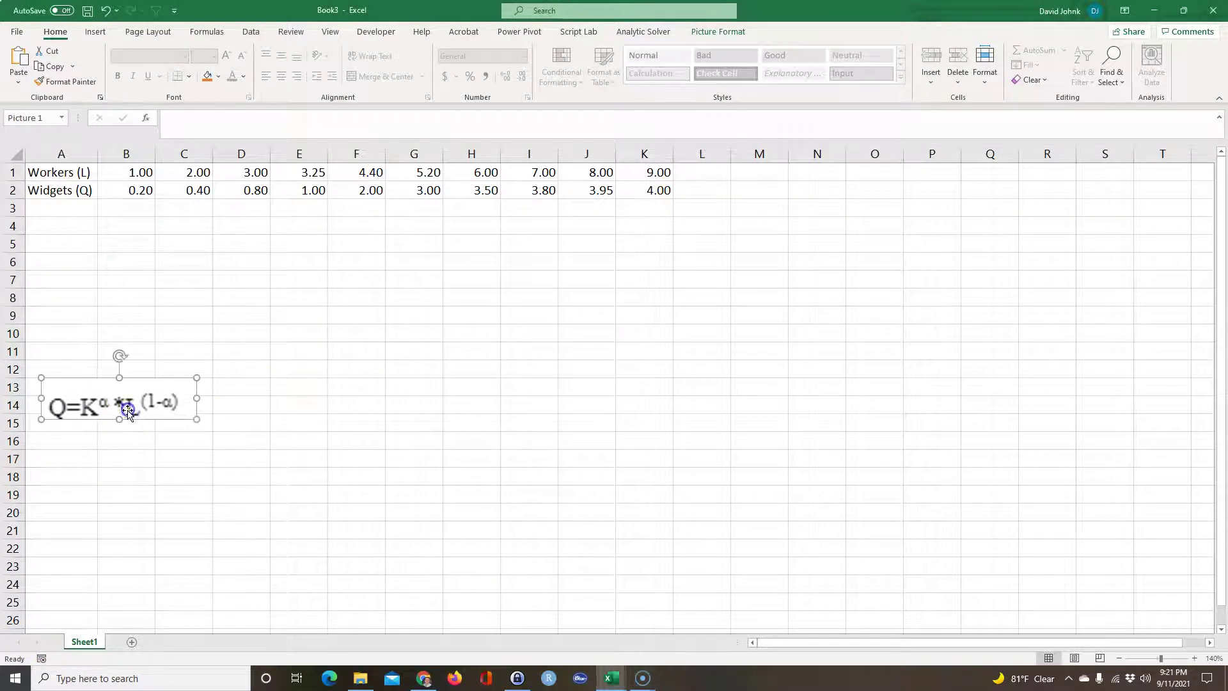
pyautogui.moveTo(140, 390); pyautogui.dragTo(139, 415)
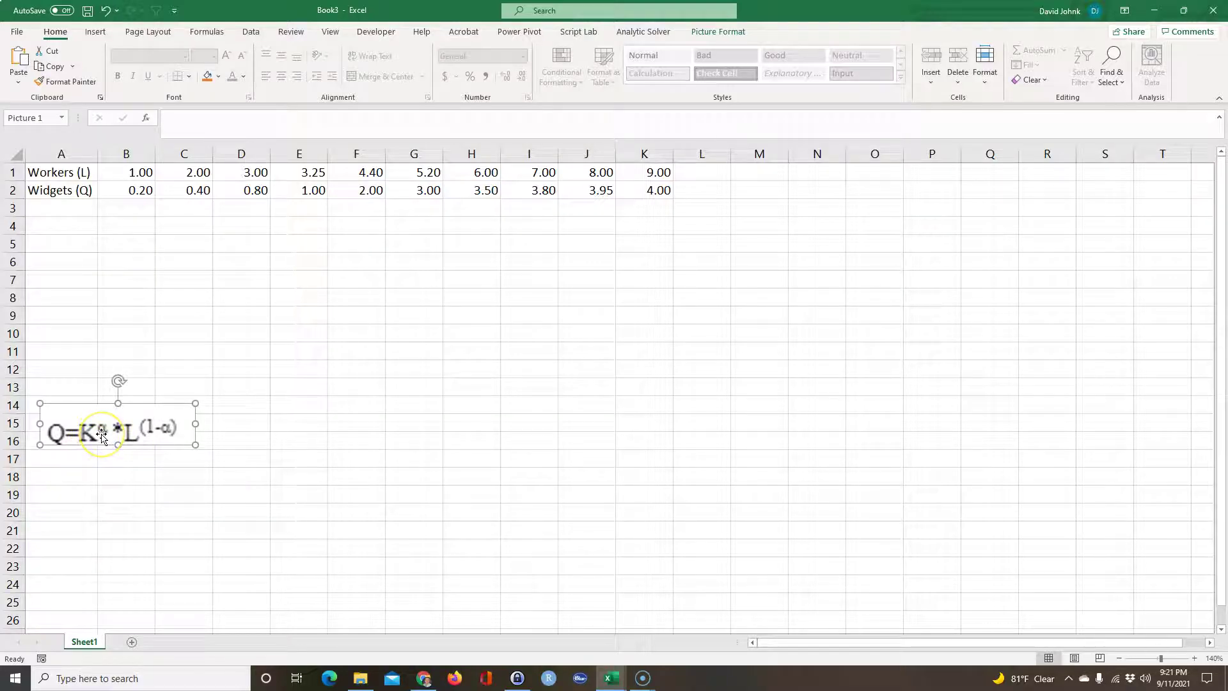
pyautogui.click(149, 446)
# Insert a smooth-line-with-markers scatter chart of A1:K2 and delete its title
pyautogui.click(149, 286)
pyautogui.moveTo(58, 171); pyautogui.dragTo(644, 186)
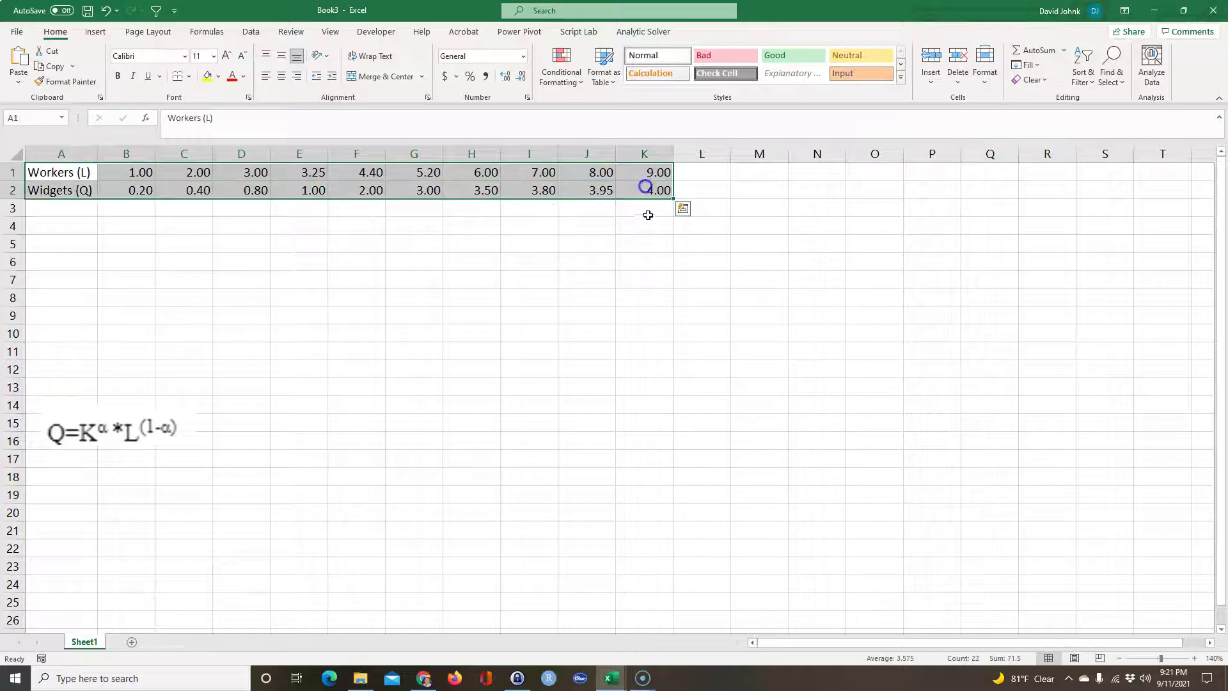
pyautogui.click(96, 33)
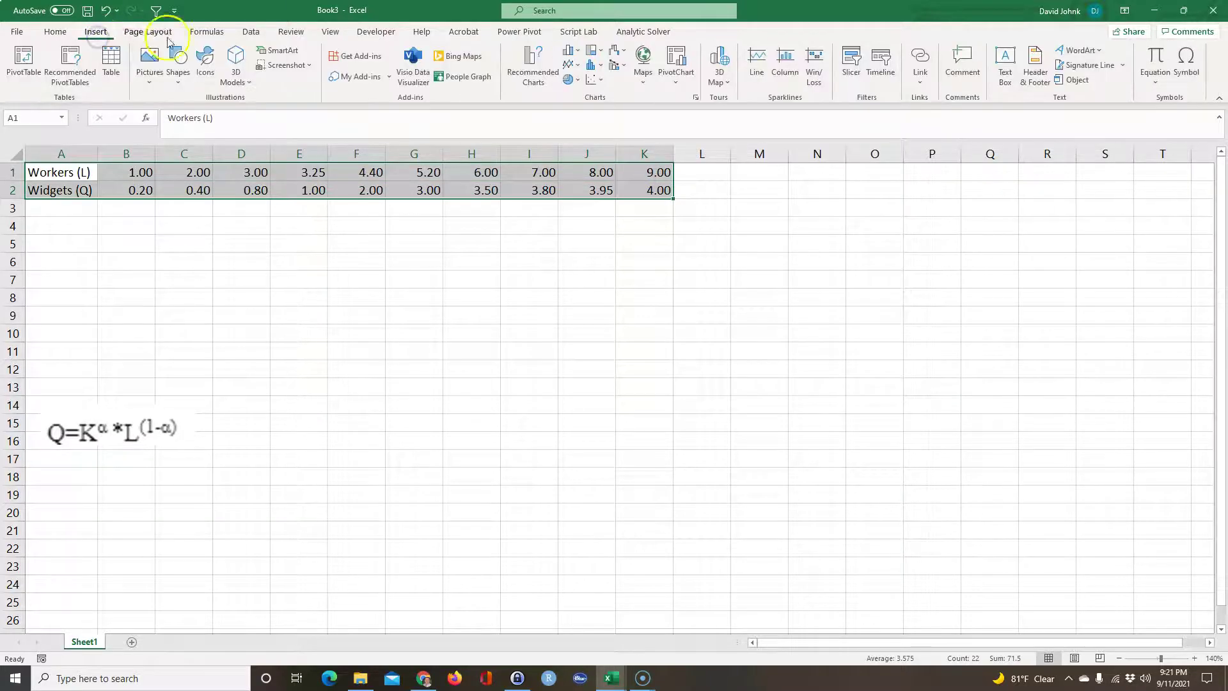
pyautogui.click(603, 87)
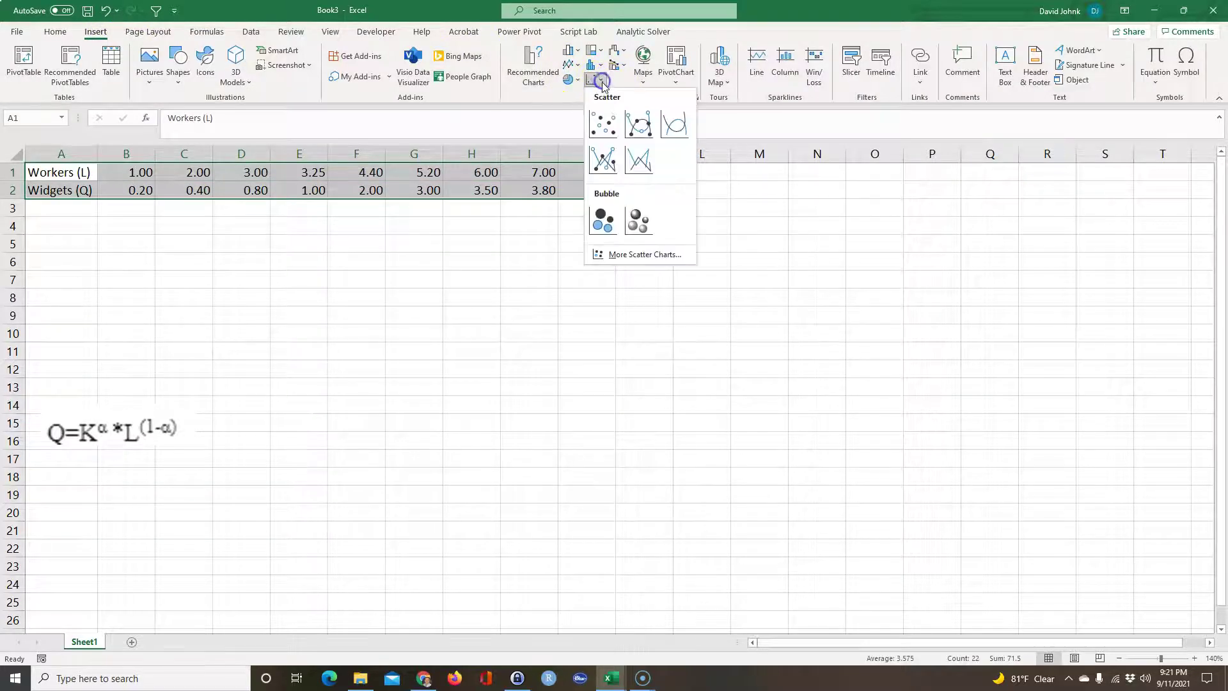
pyautogui.click(636, 126)
pyautogui.click(600, 287)
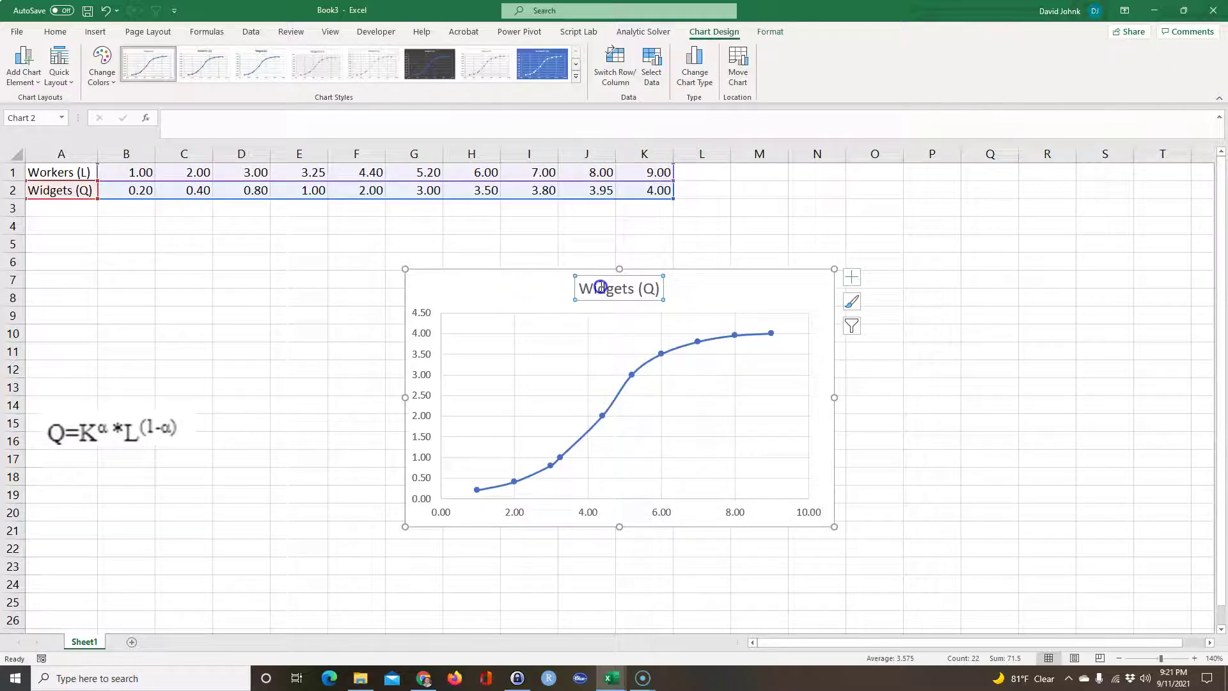
pyautogui.press('Delete')
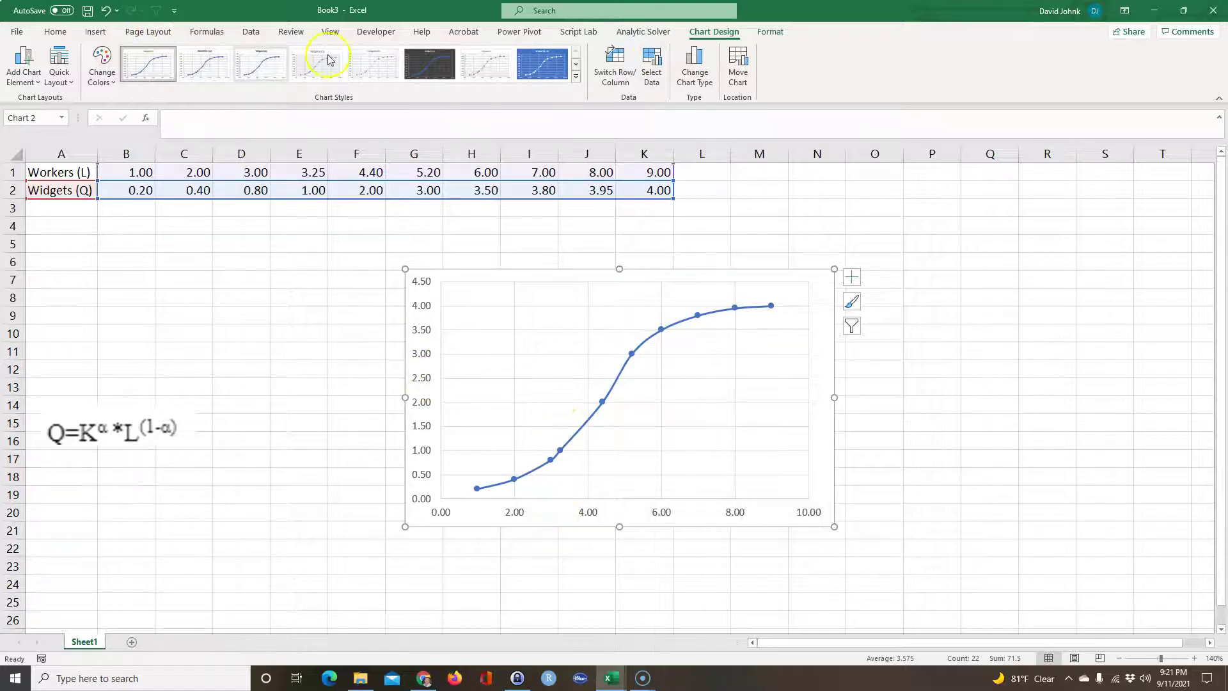
# Add a vertical axis title linked to cell A2, Widgets (Q)
pyautogui.click(683, 57)
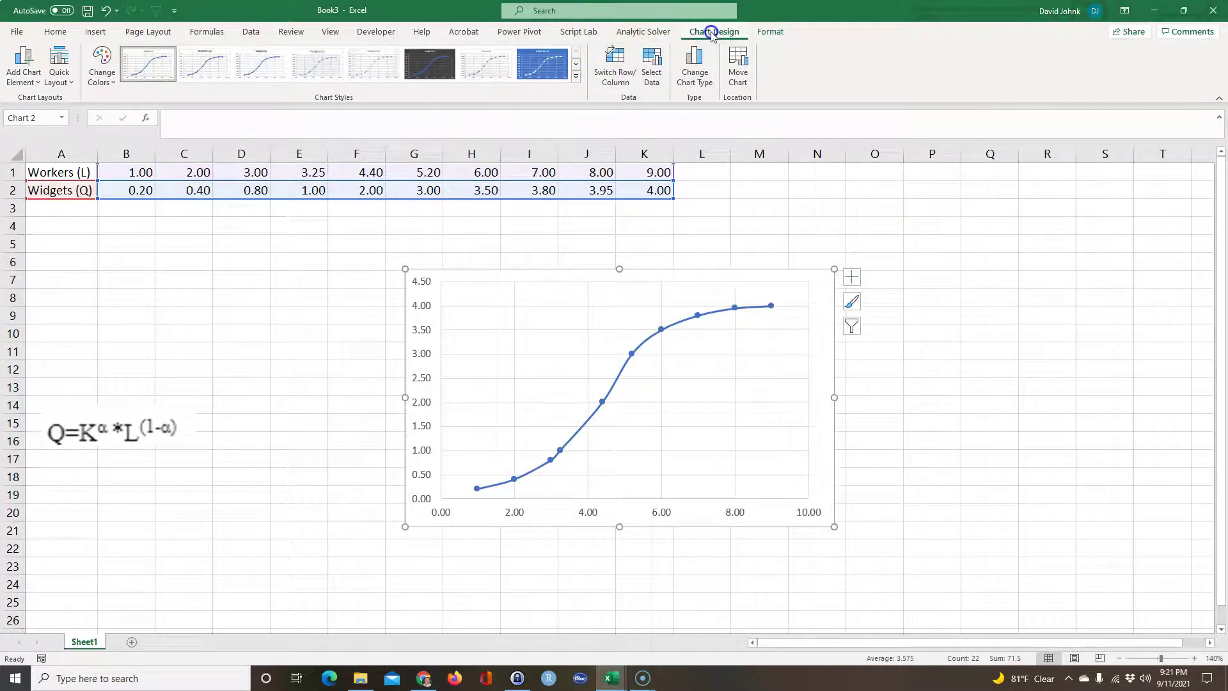
pyautogui.click(29, 71)
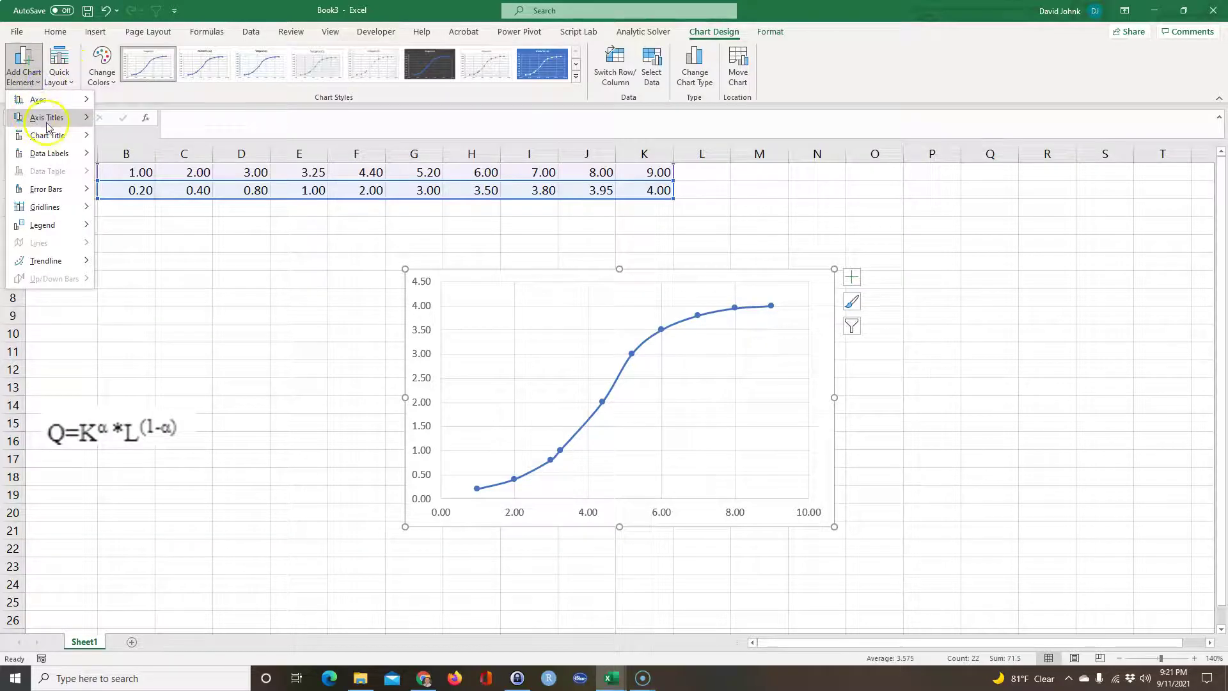
pyautogui.moveTo(50, 121)
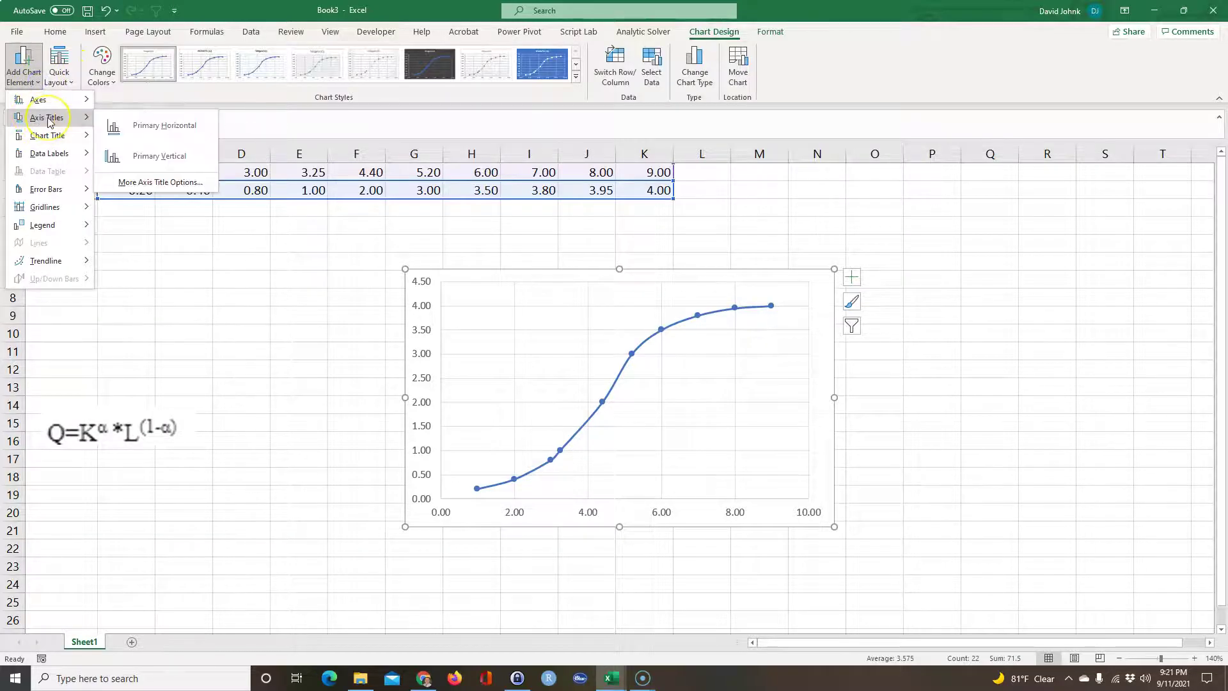
pyautogui.click(157, 156)
pyautogui.click(198, 125)
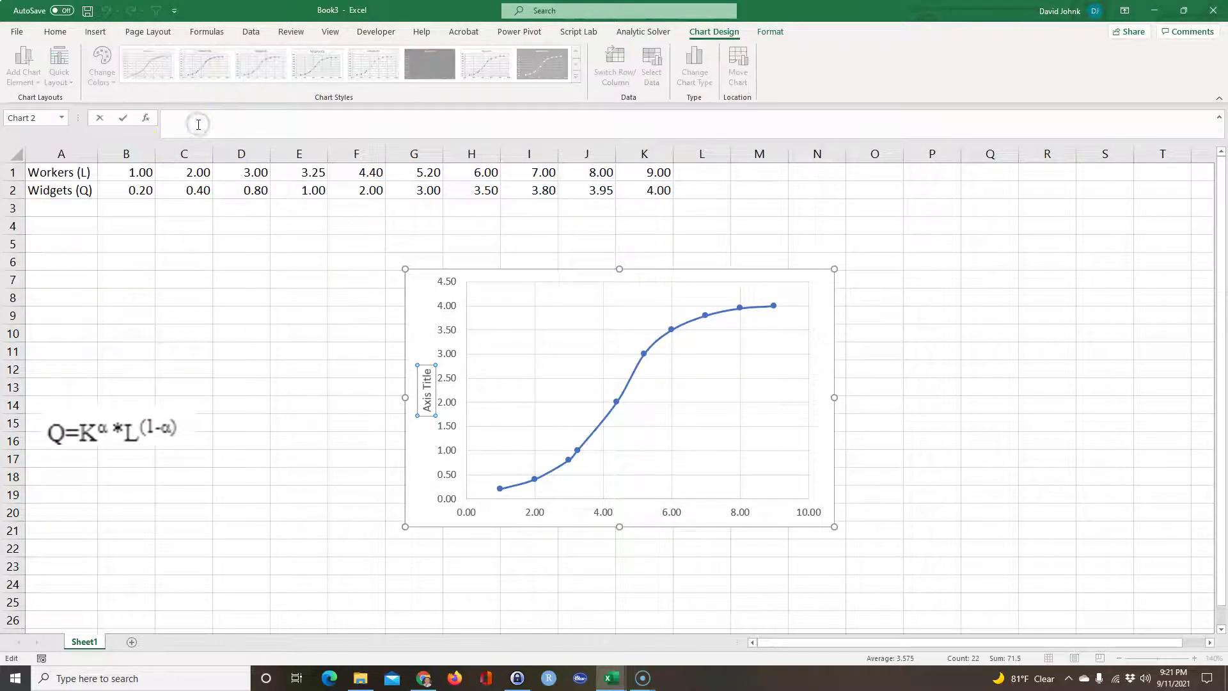
pyautogui.write('=')
pyautogui.click(52, 192)
pyautogui.press('Return')
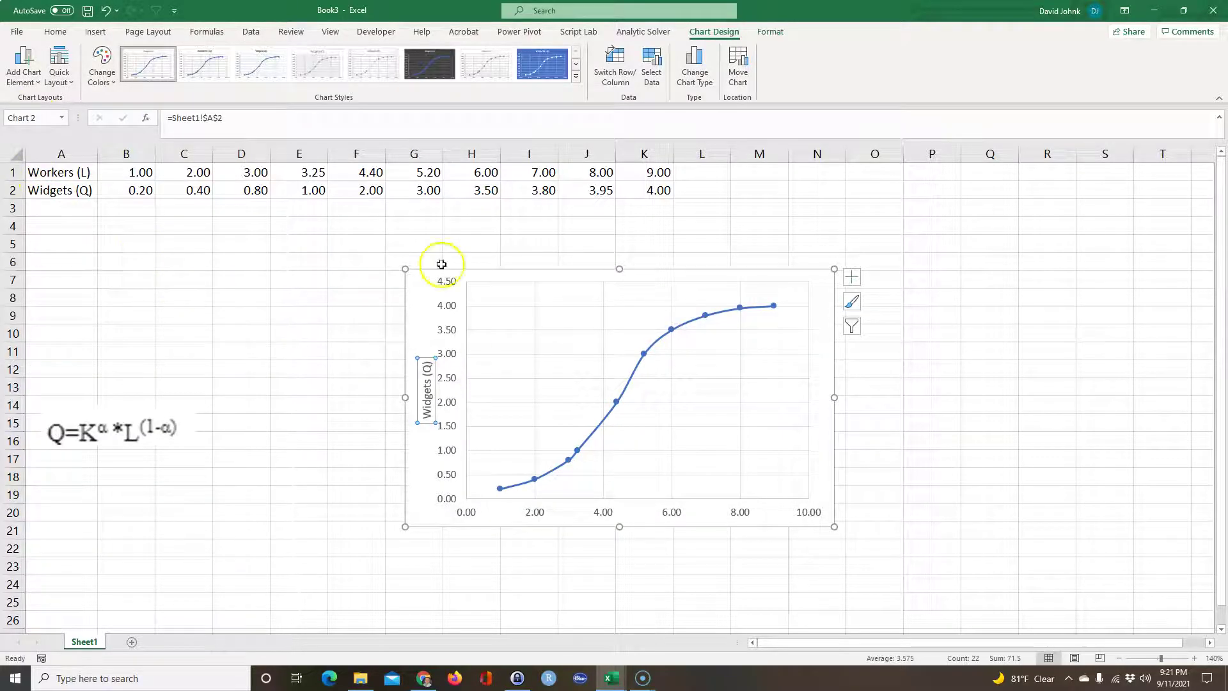
# Add a horizontal axis title linked to cell A1, Workers (L)
pyautogui.click(27, 83)
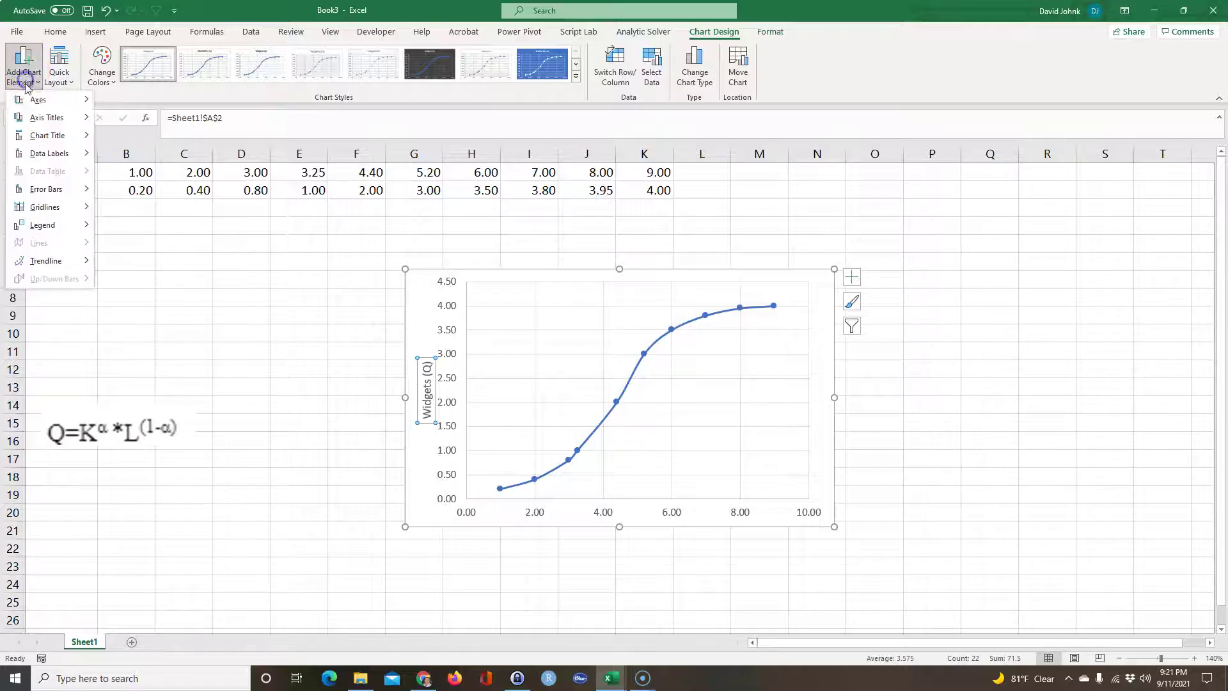
pyautogui.moveTo(45, 118)
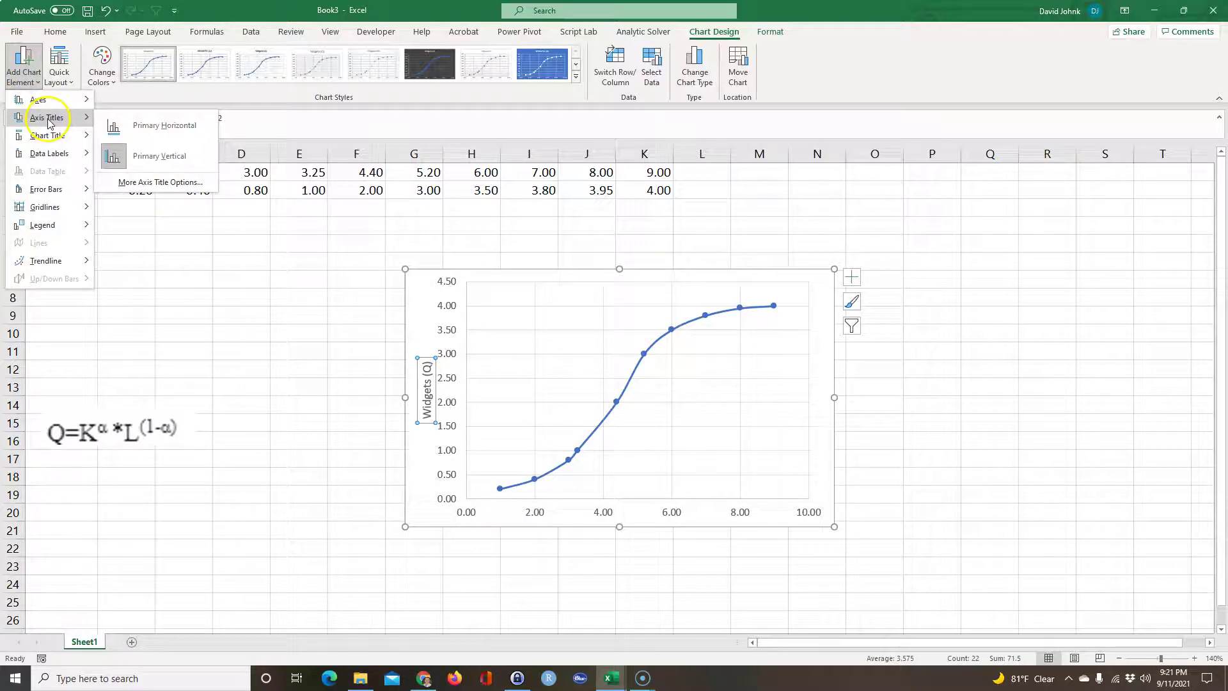
pyautogui.click(139, 126)
pyautogui.click(224, 123)
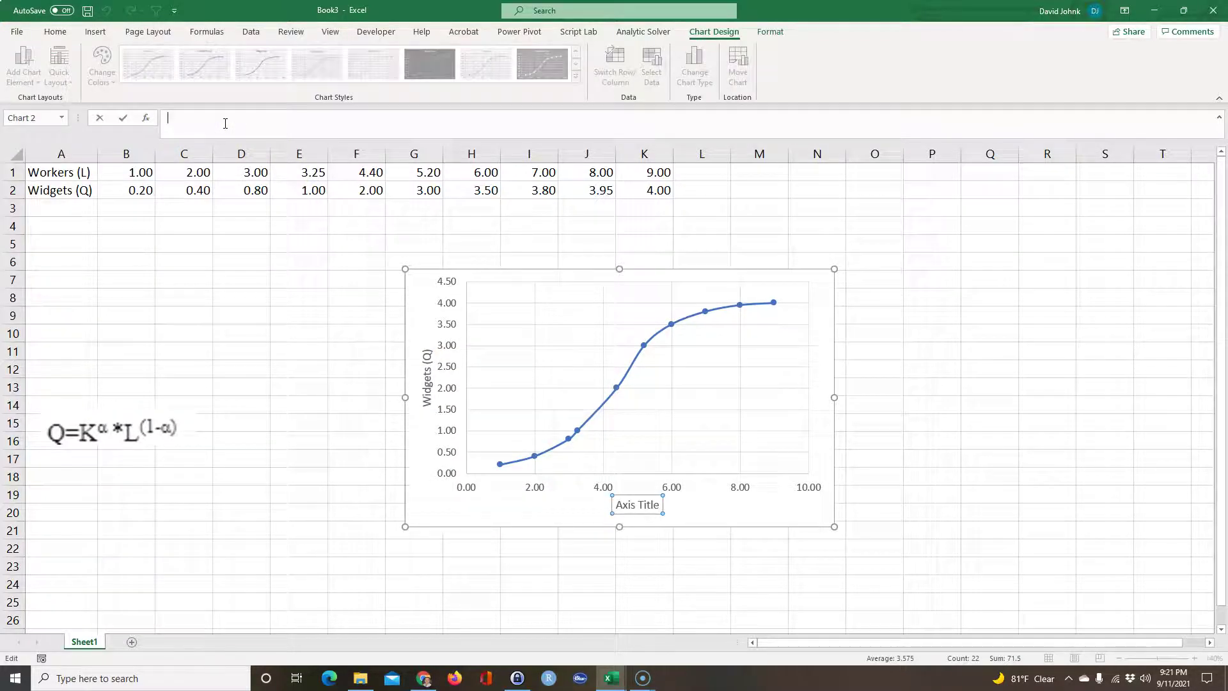
pyautogui.write('=')
pyautogui.click(54, 174)
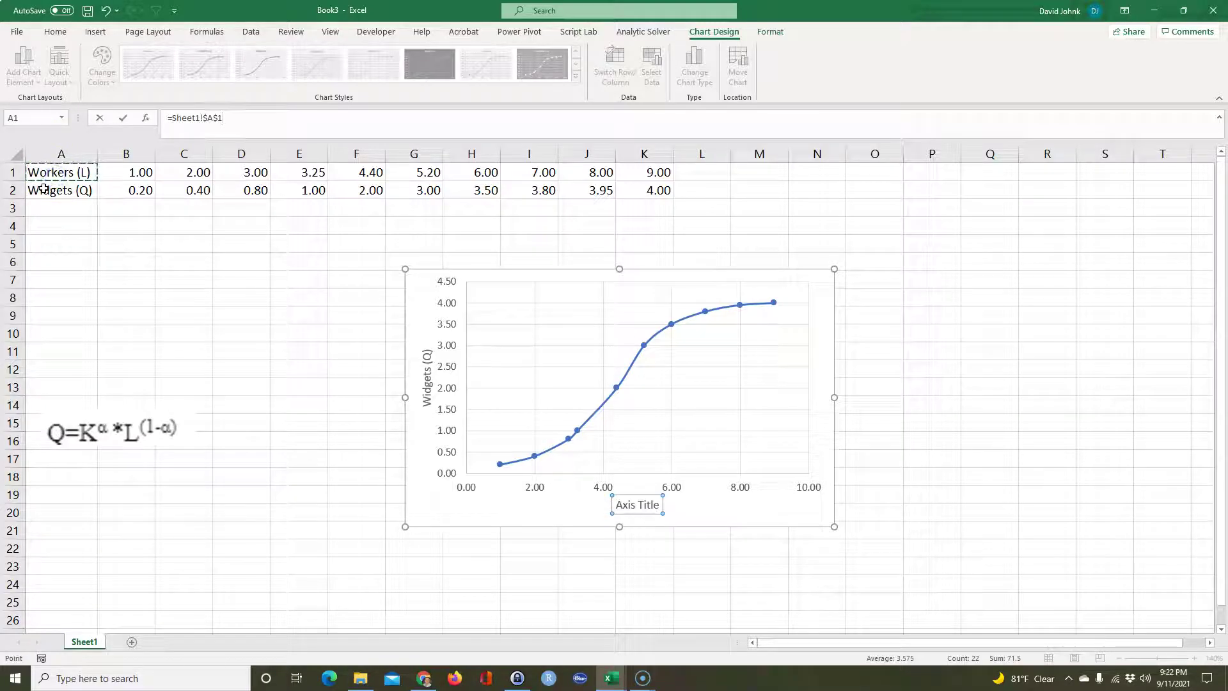
pyautogui.press('Return')
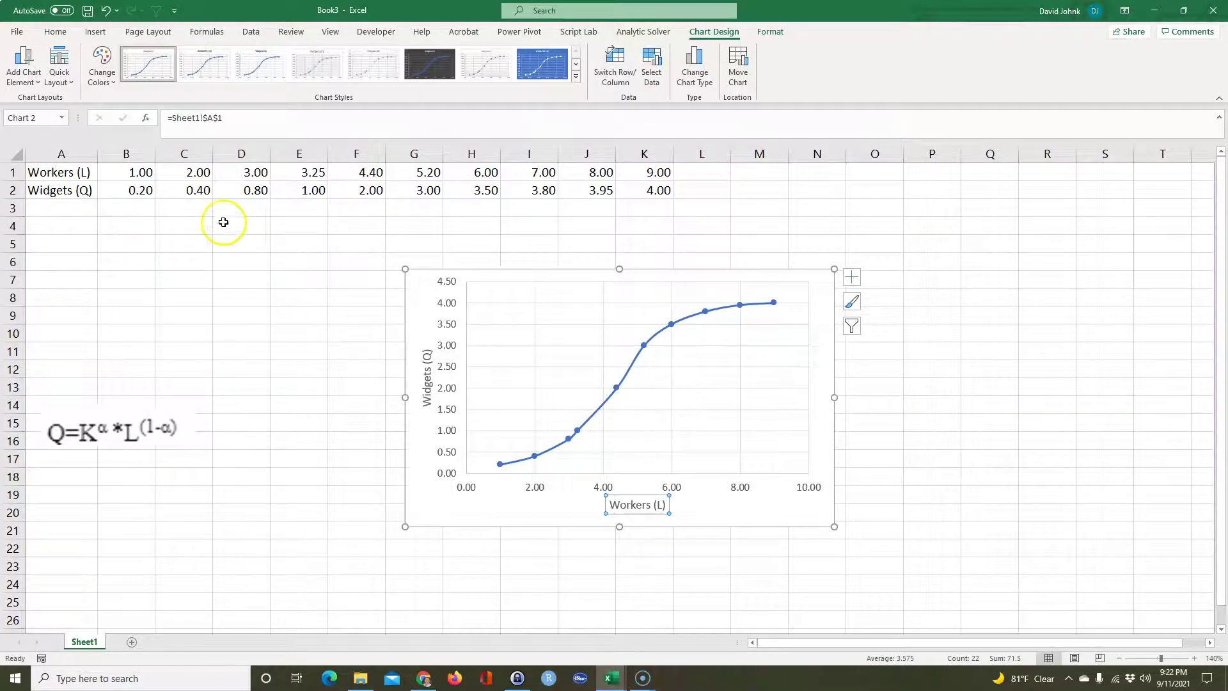
# Delete the equation picture and reposition the chart to span roughly rows 6–20
pyautogui.click(242, 278)
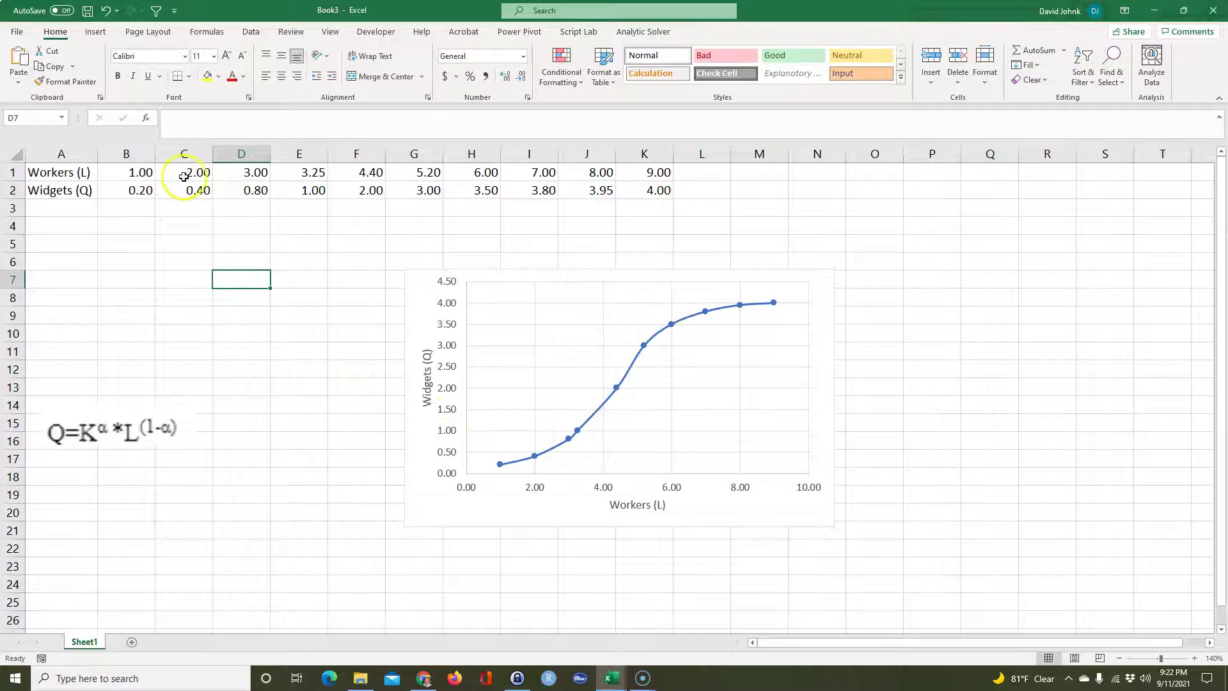
pyautogui.moveTo(424, 318); pyautogui.dragTo(505, 266)
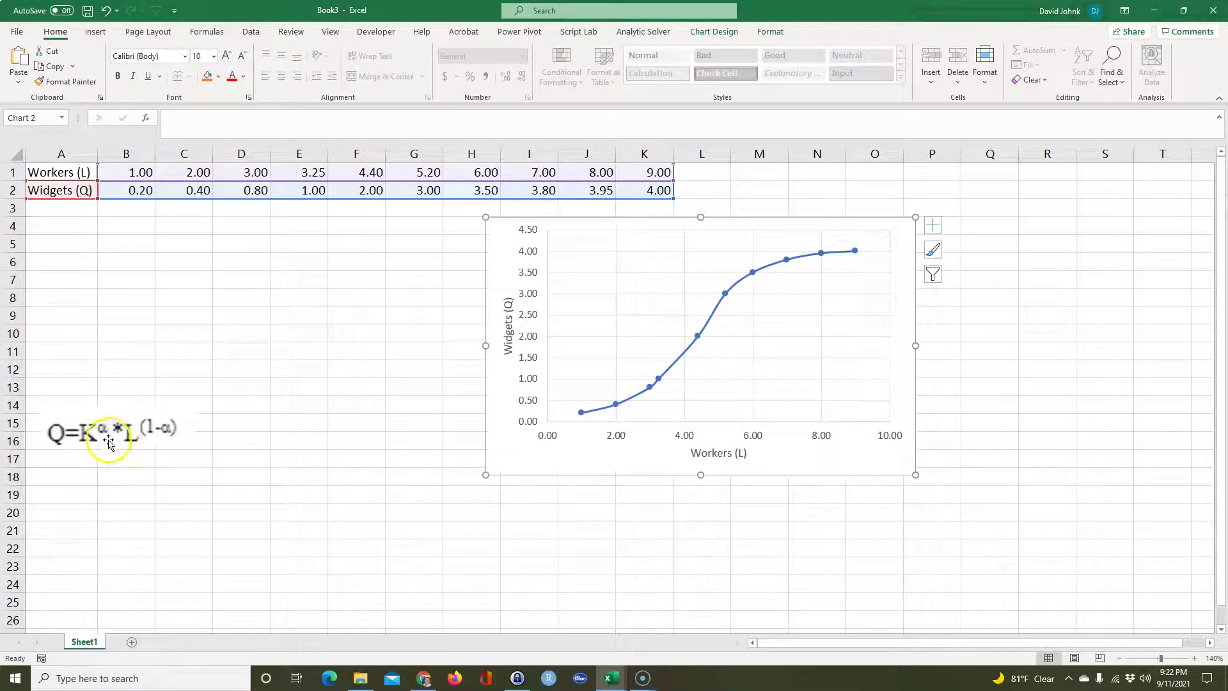
pyautogui.click(72, 389)
pyautogui.click(99, 437)
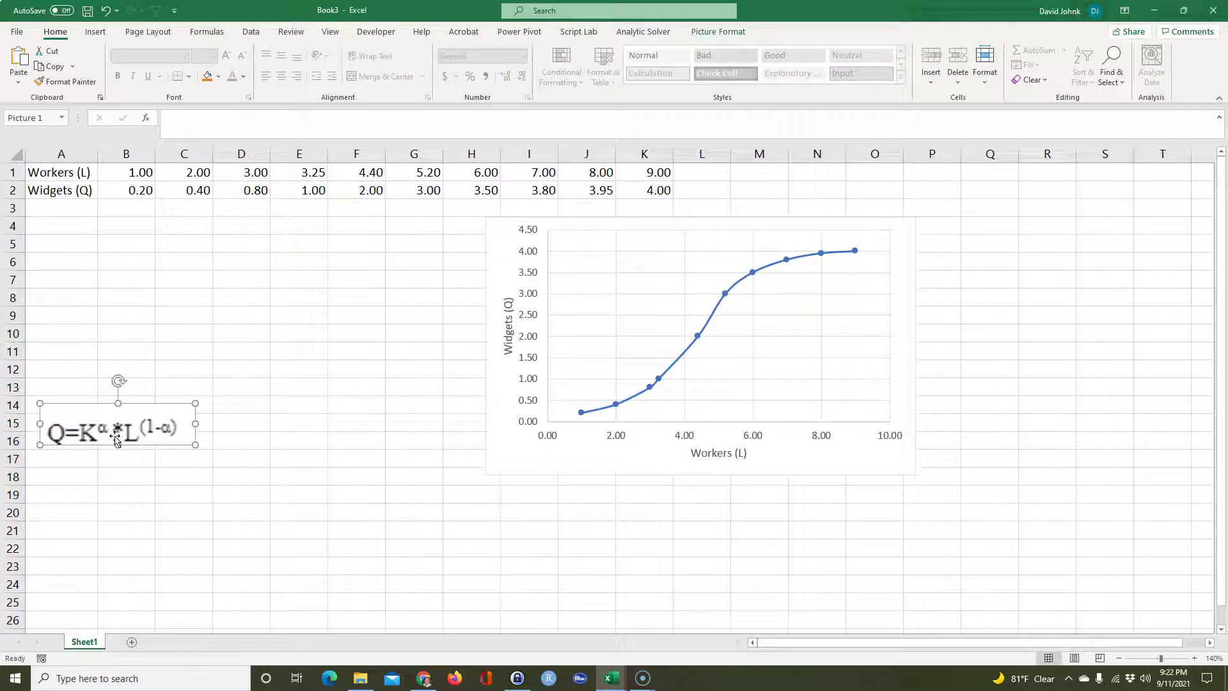
pyautogui.click(86, 443)
pyautogui.press('Delete')
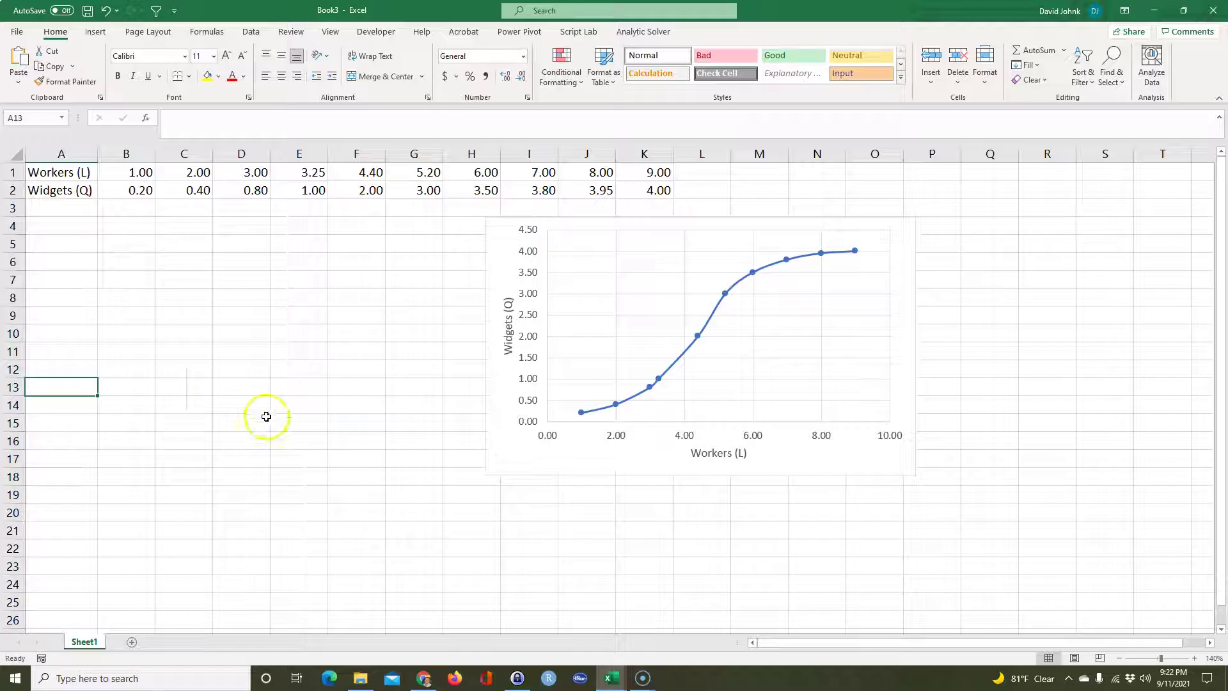
pyautogui.moveTo(485, 274); pyautogui.dragTo(428, 316)
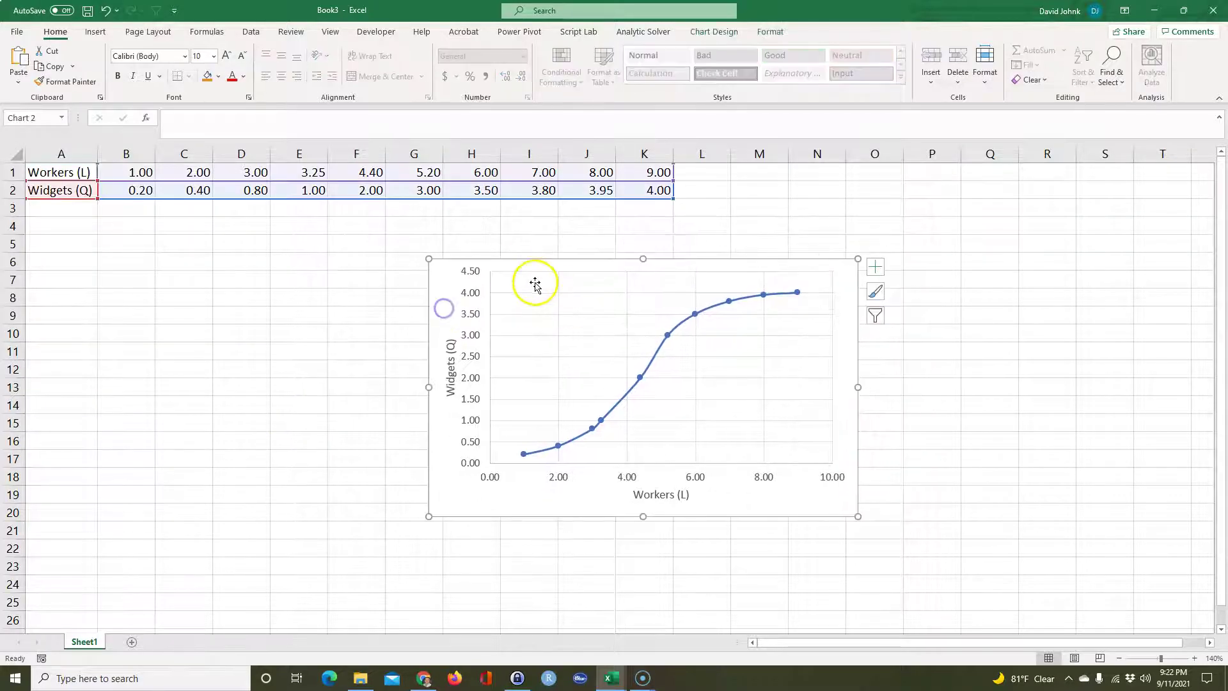
# Add a trendline to the Widgets series, trying exponential, then polynomial with a higher order
pyautogui.click(708, 311)
pyautogui.rightClick(708, 312)
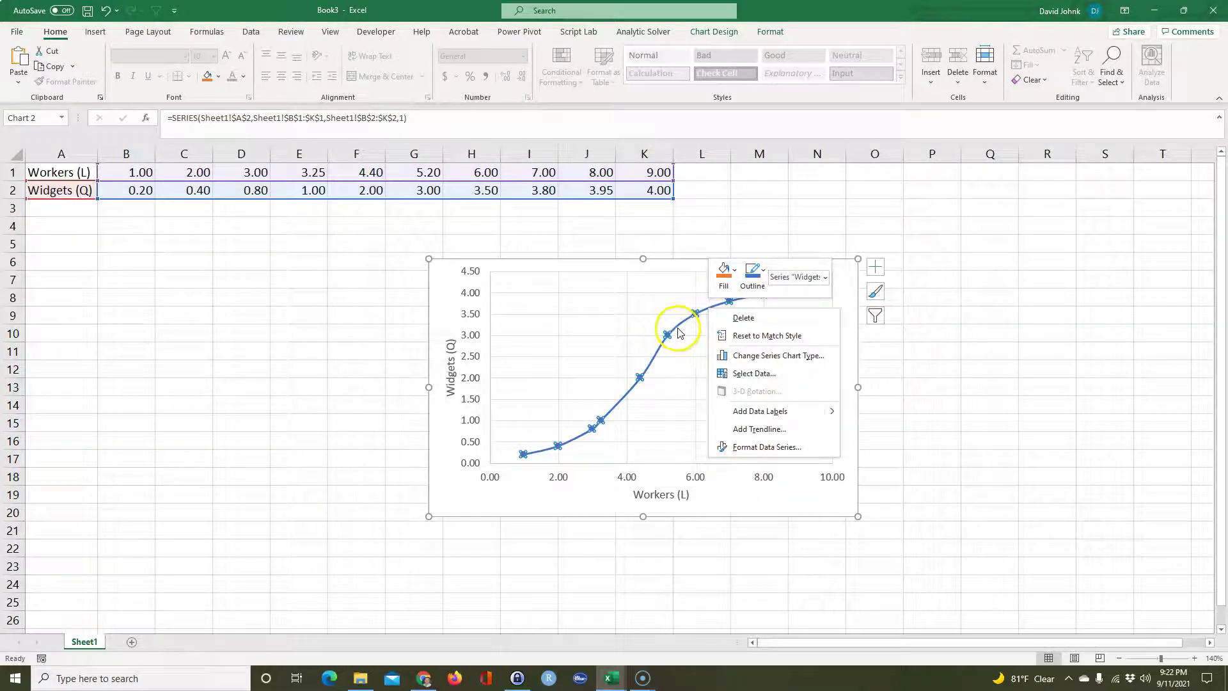
pyautogui.click(759, 428)
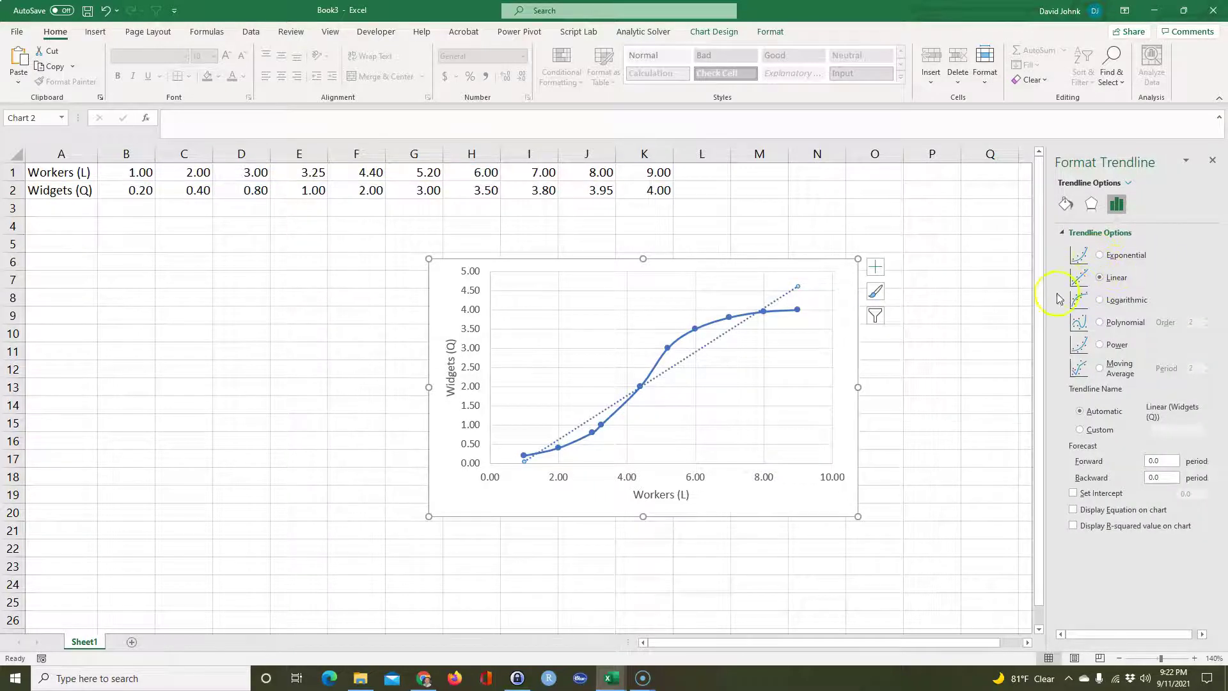
pyautogui.click(1099, 256)
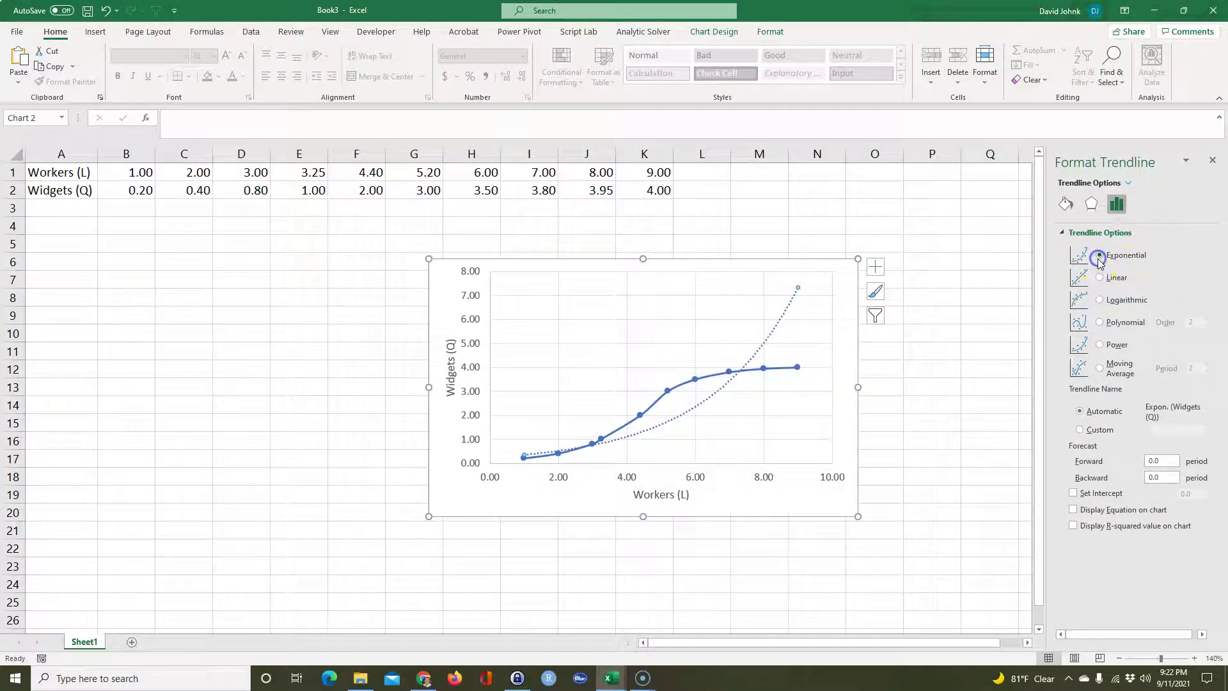
pyautogui.click(1101, 324)
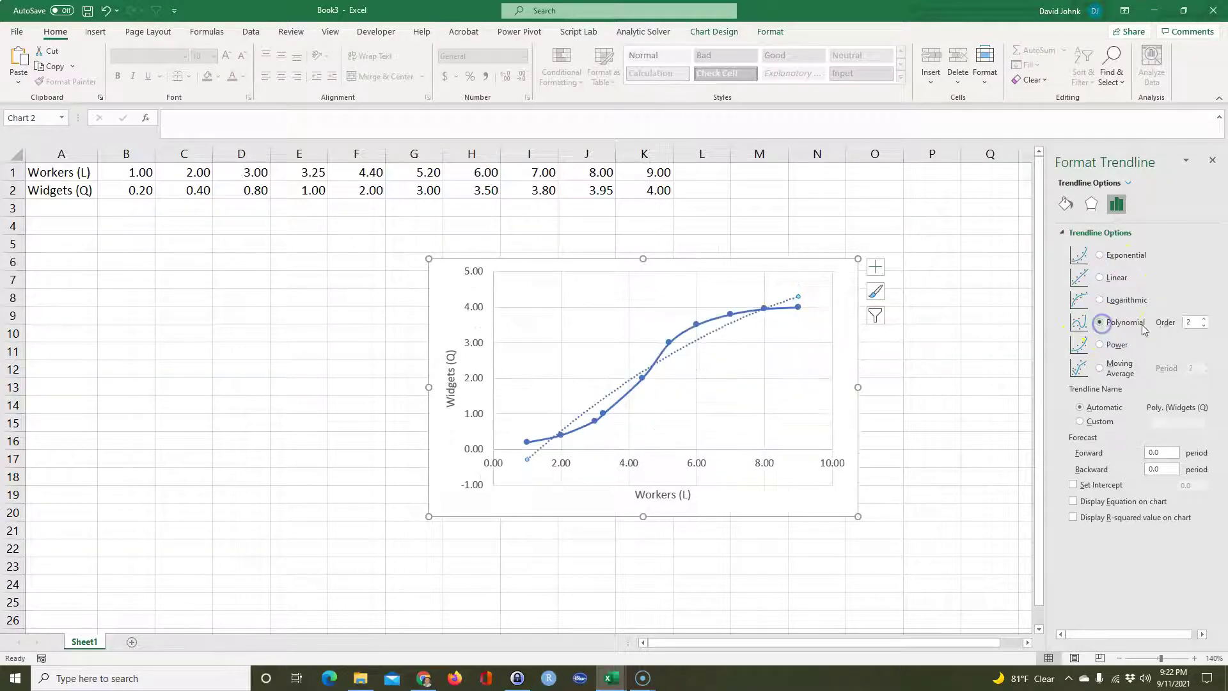
pyautogui.click(1203, 320)
pyautogui.click(1203, 320)
pyautogui.click(1203, 320)
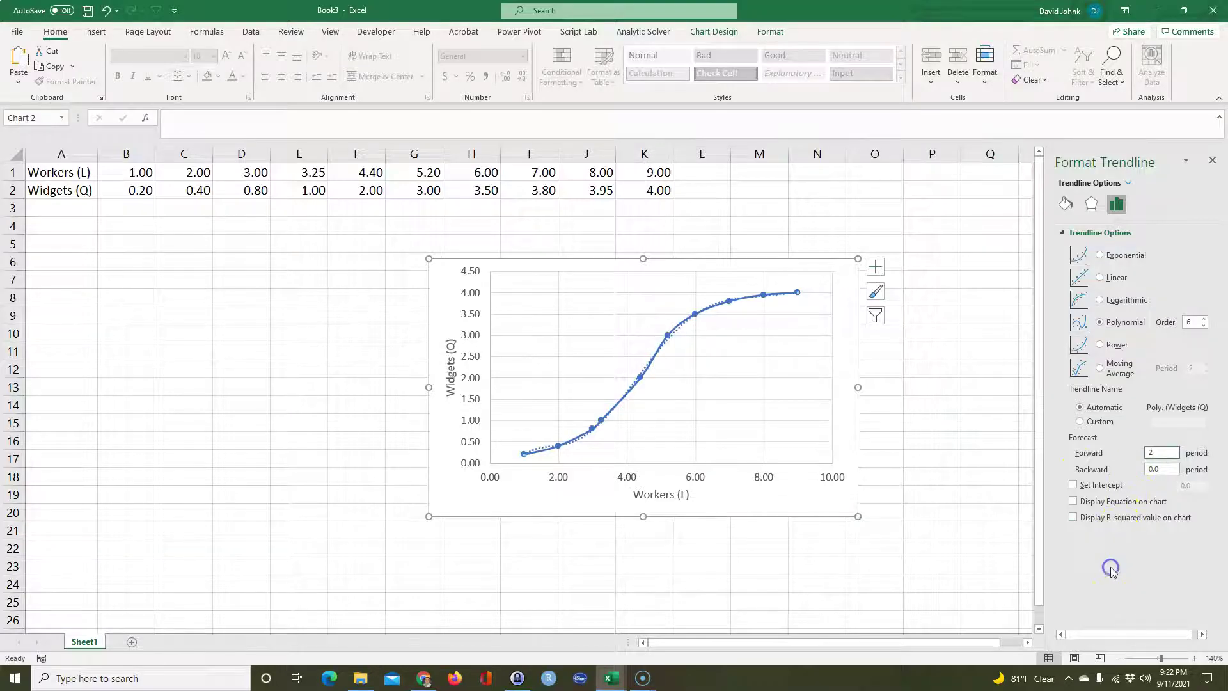
# Review the polynomial trendline, then delete it from the chart
pyautogui.click(953, 548)
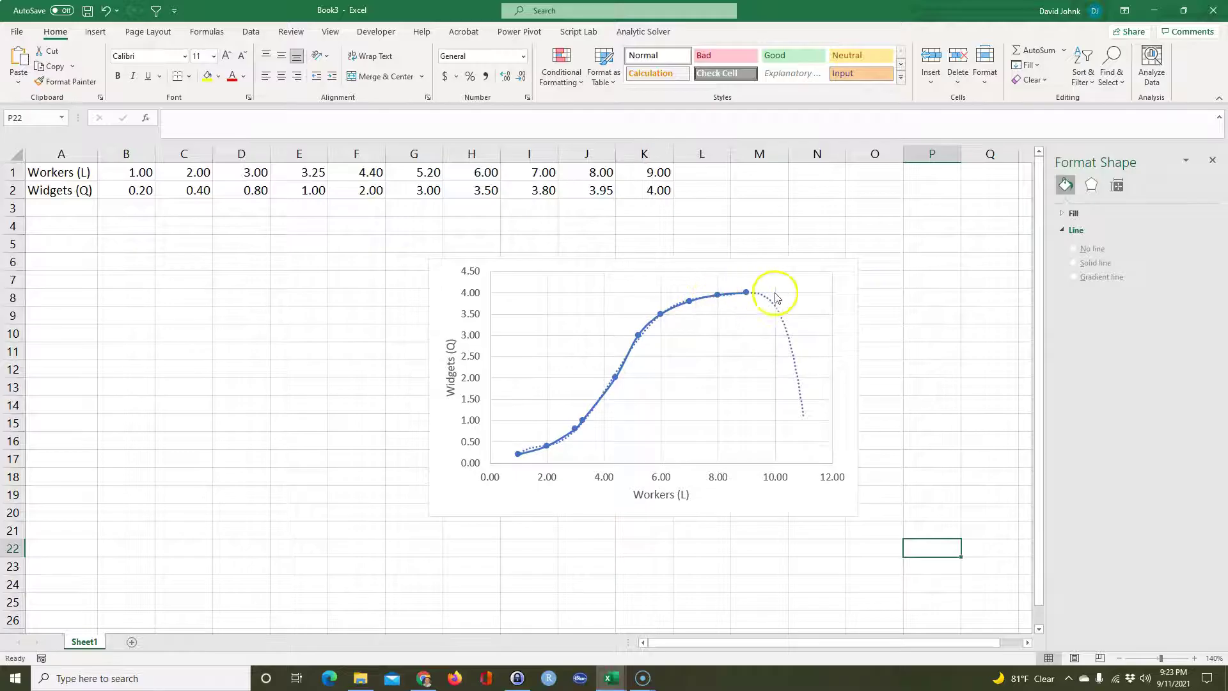
pyautogui.click(786, 324)
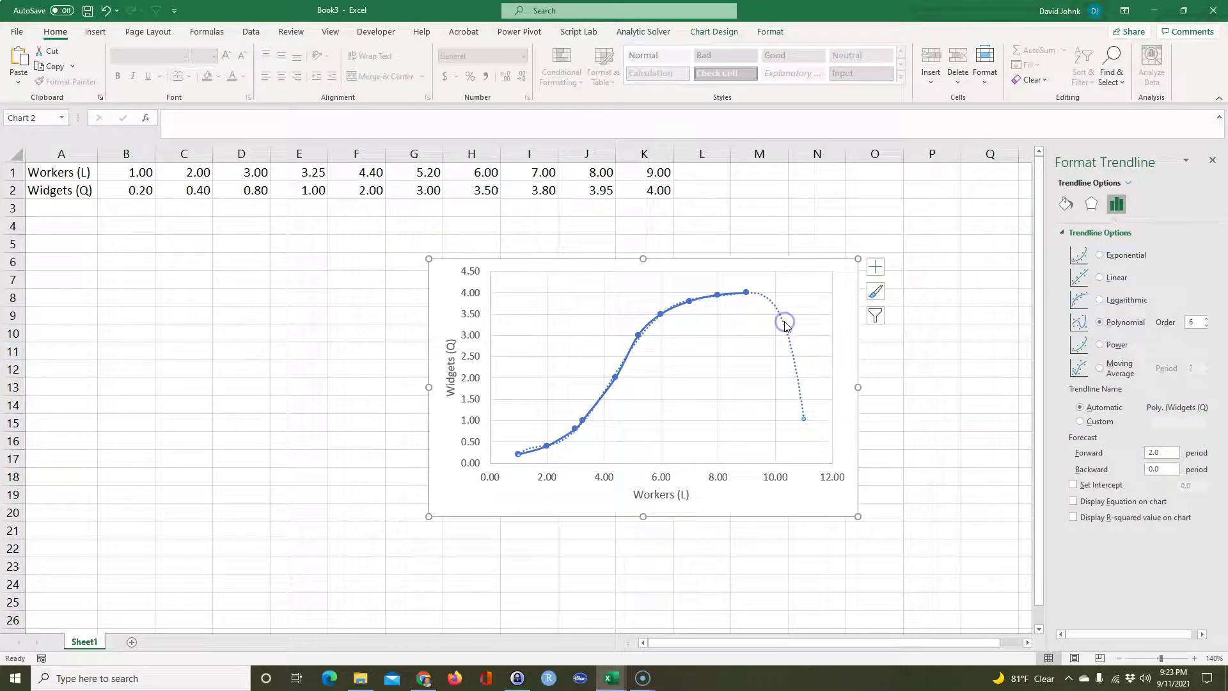
pyautogui.press('Delete')
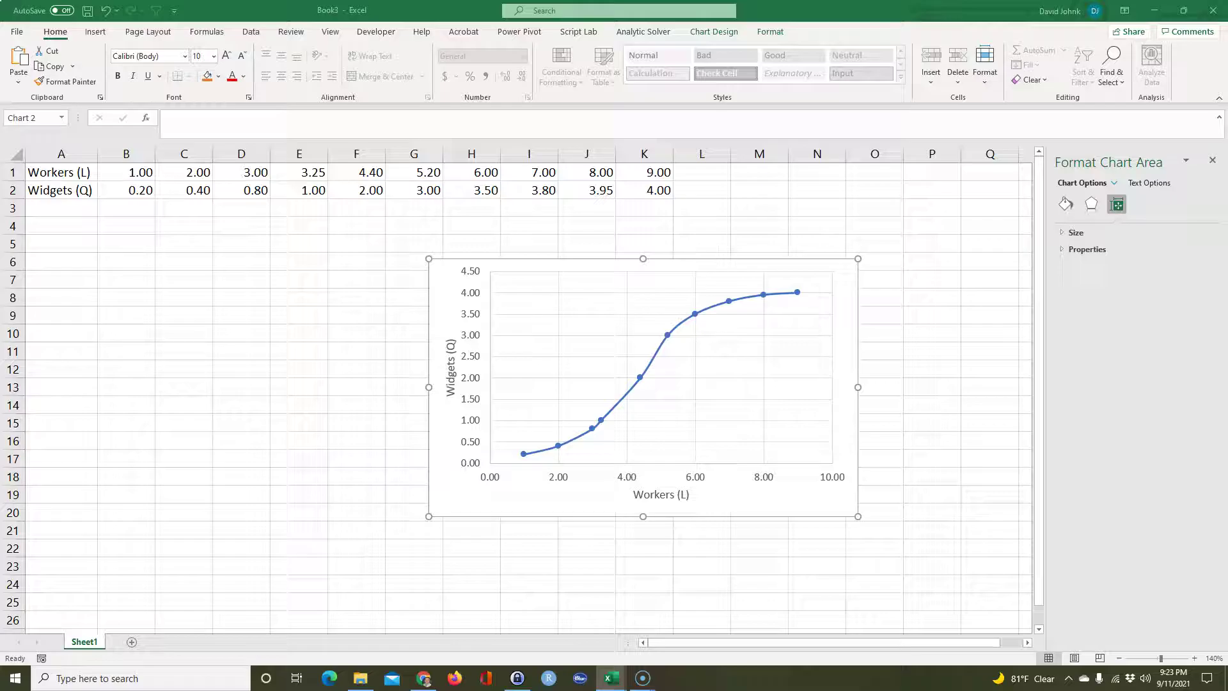
# Paste the S-curve article link into A19 and the S-curve equation picture into A20
pyautogui.hotkey('ctrl', 'c')
pyautogui.click(38, 400)
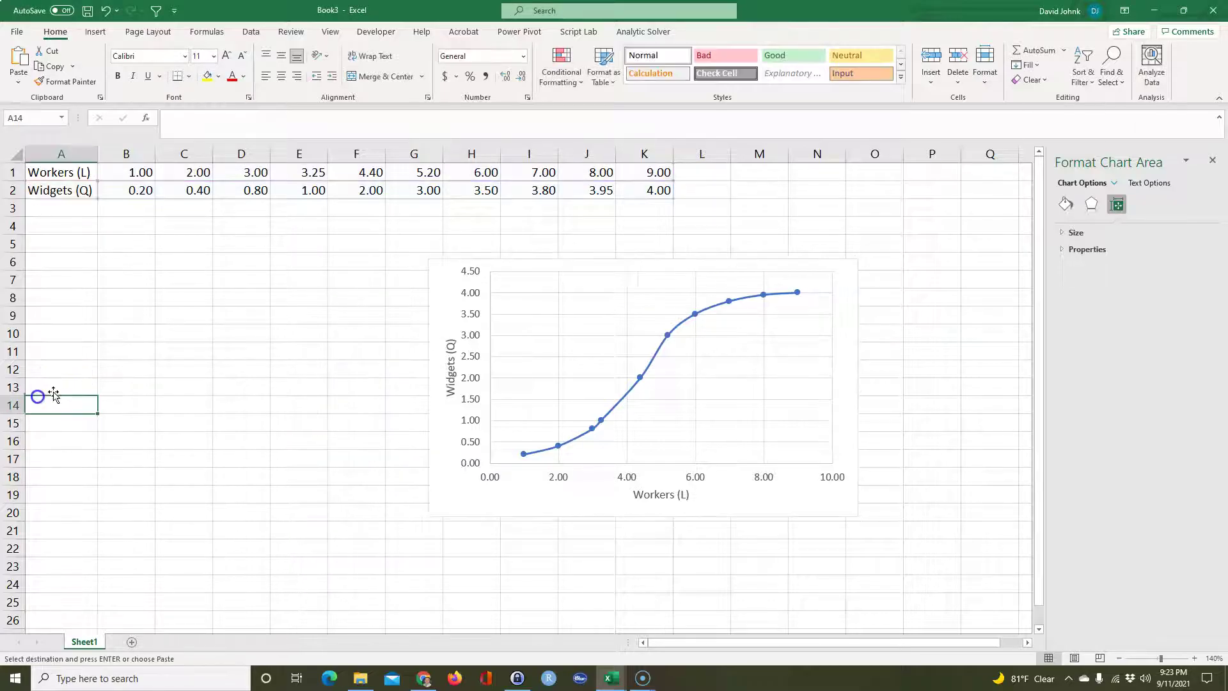
pyautogui.click(47, 449)
pyautogui.click(57, 493)
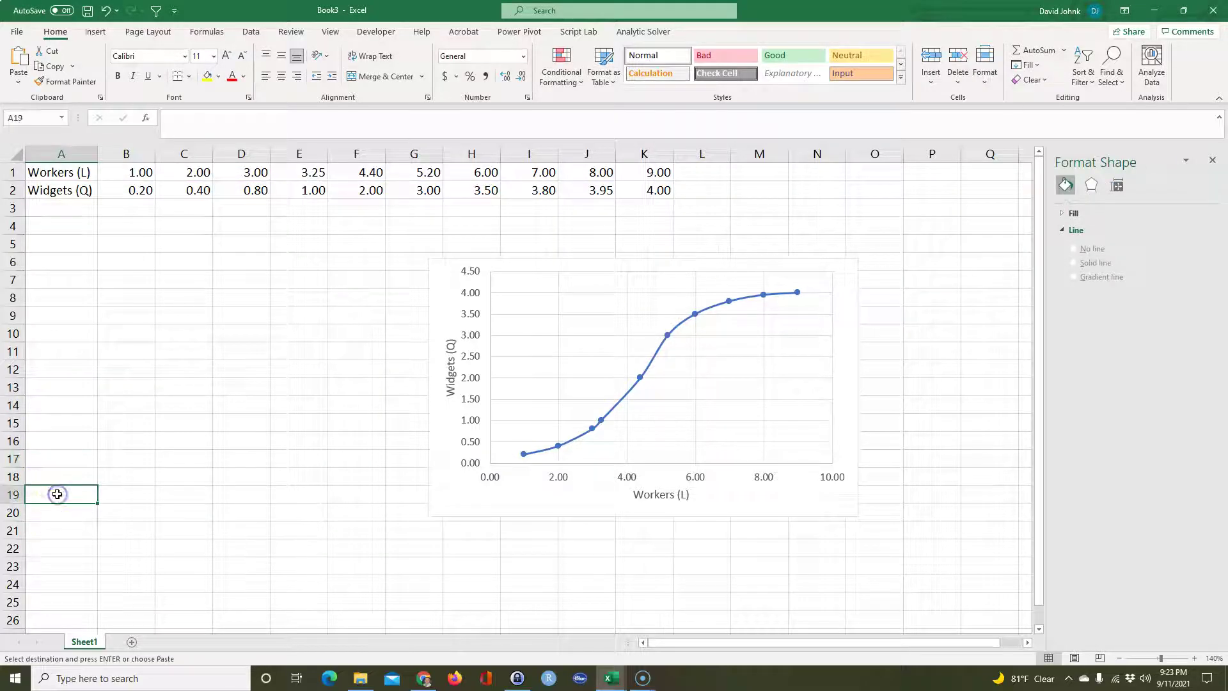
pyautogui.hotkey('ctrl', 'v')
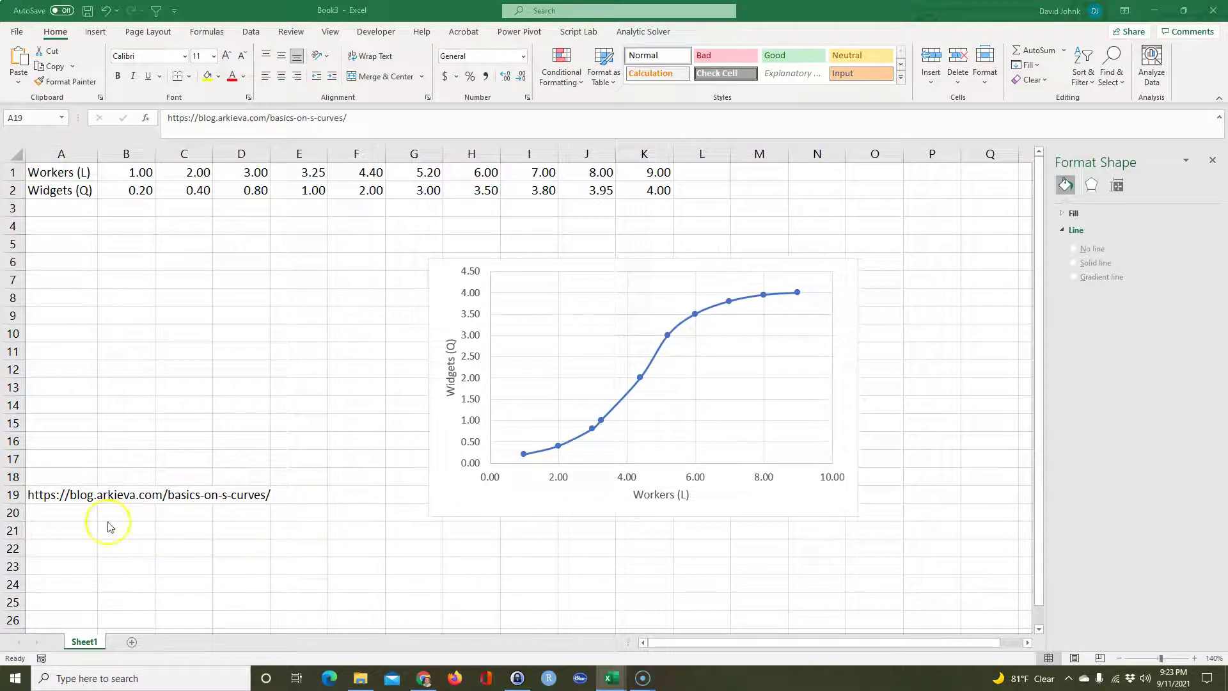
pyautogui.click(72, 511)
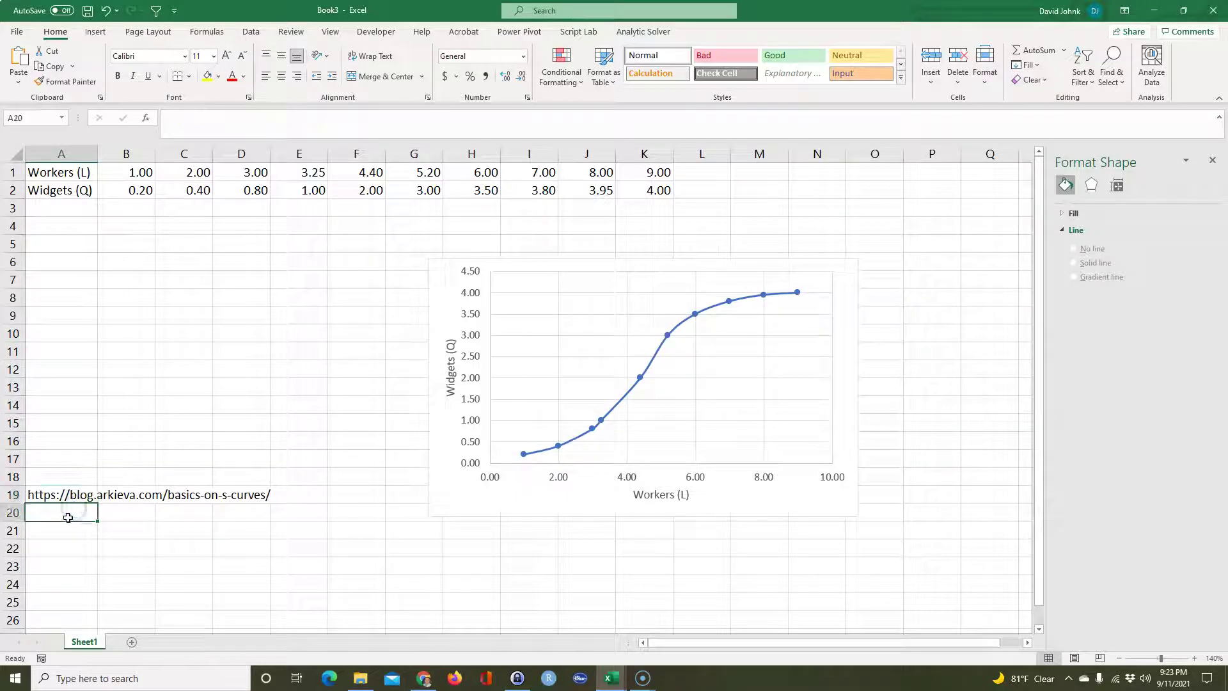
pyautogui.hotkey('ctrl', 'v')
# Move the chart right to columns M–S, clear of the equation picture
pyautogui.scroll(-1, 160, 499)
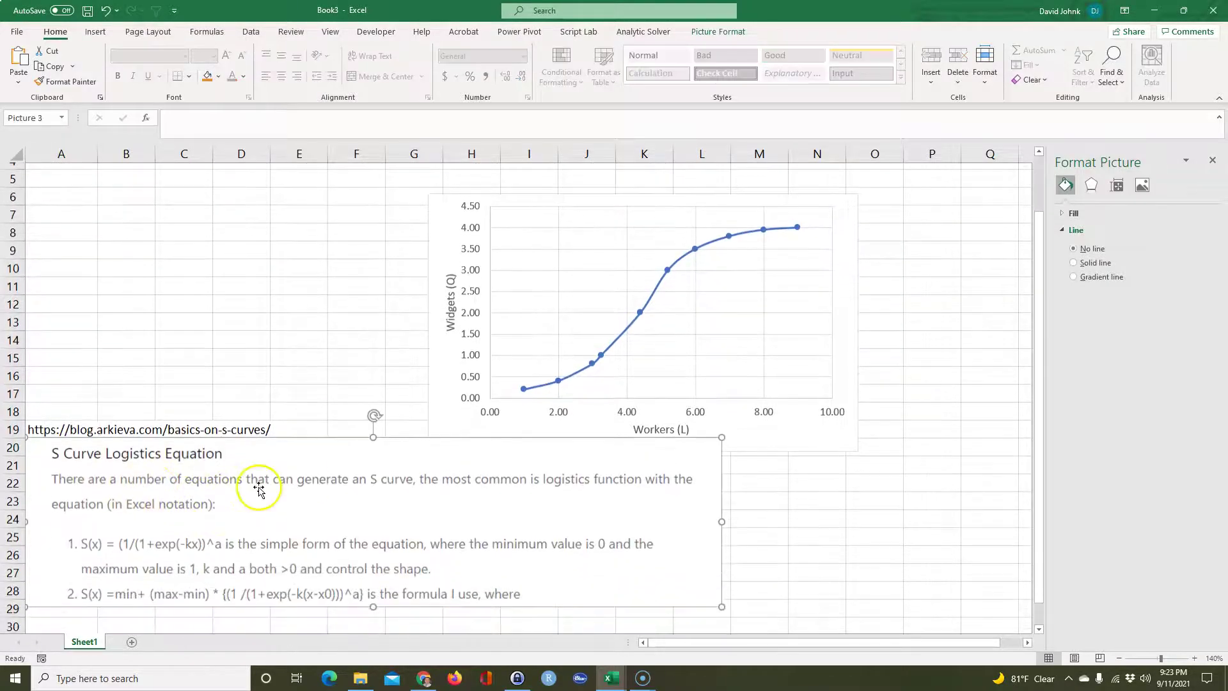
pyautogui.moveTo(808, 437); pyautogui.dragTo(922, 386)
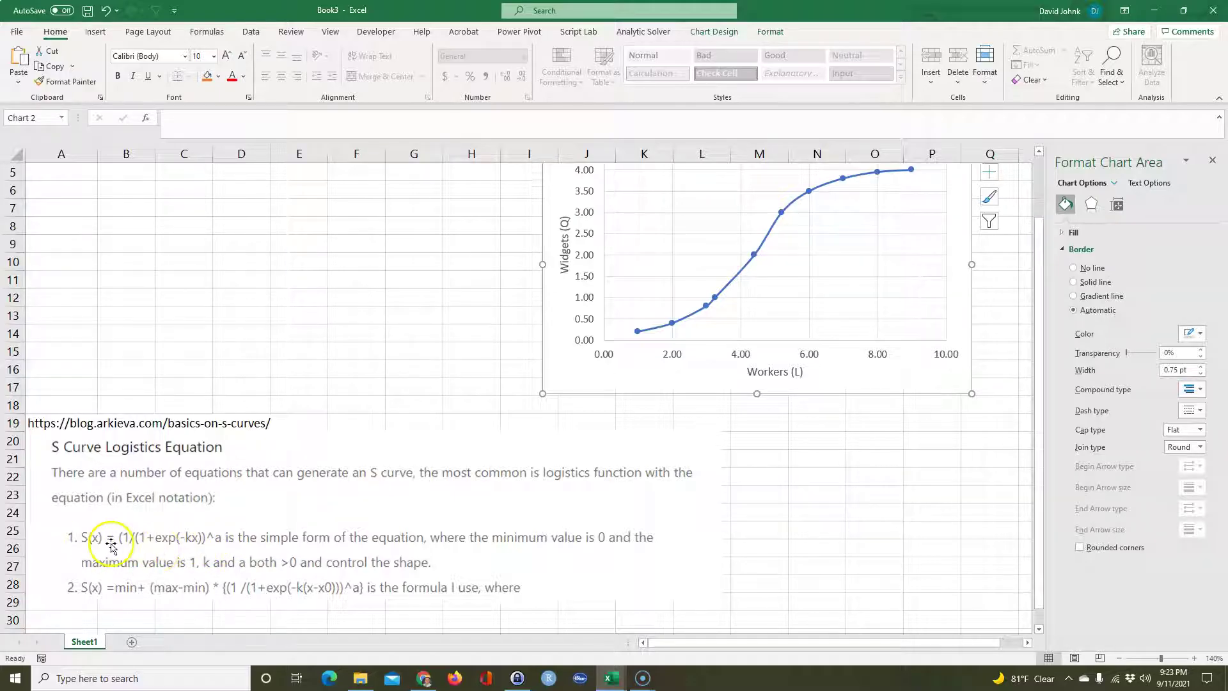
pyautogui.scroll(2, 214, 515)
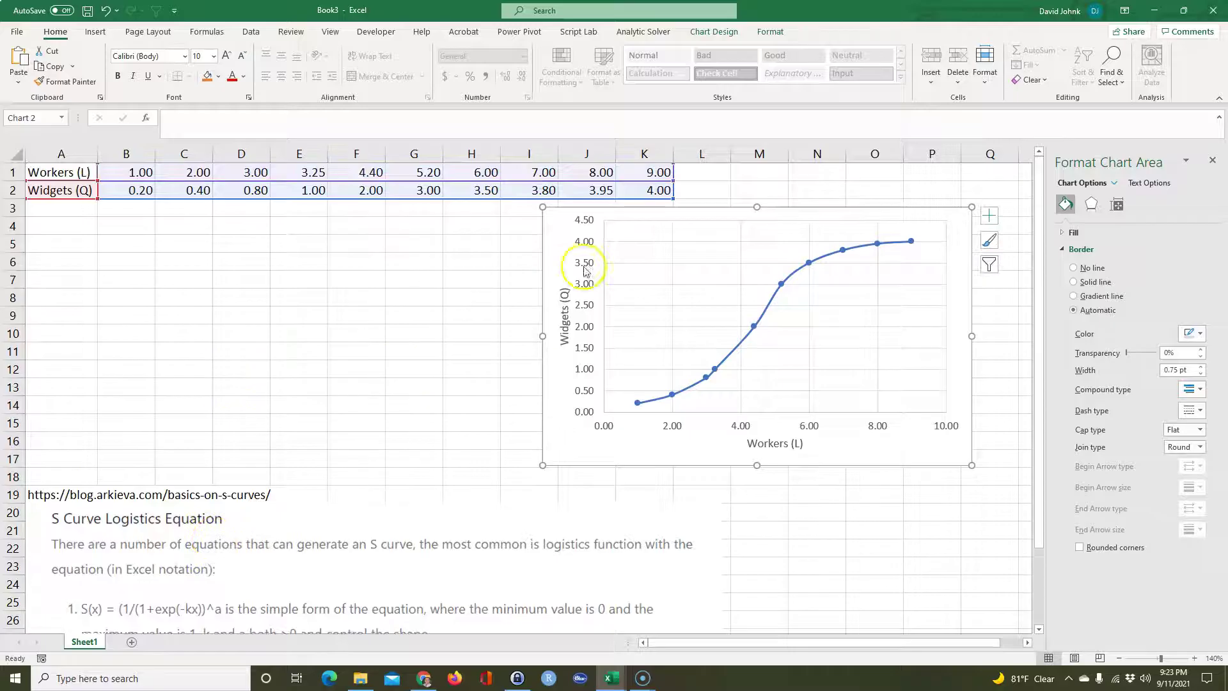
pyautogui.moveTo(565, 257); pyautogui.dragTo(723, 243)
# Close the chart formatting pane and label cell A3 as Q-hat
pyautogui.click(1213, 161)
pyautogui.click(358, 333)
pyautogui.click(56, 206)
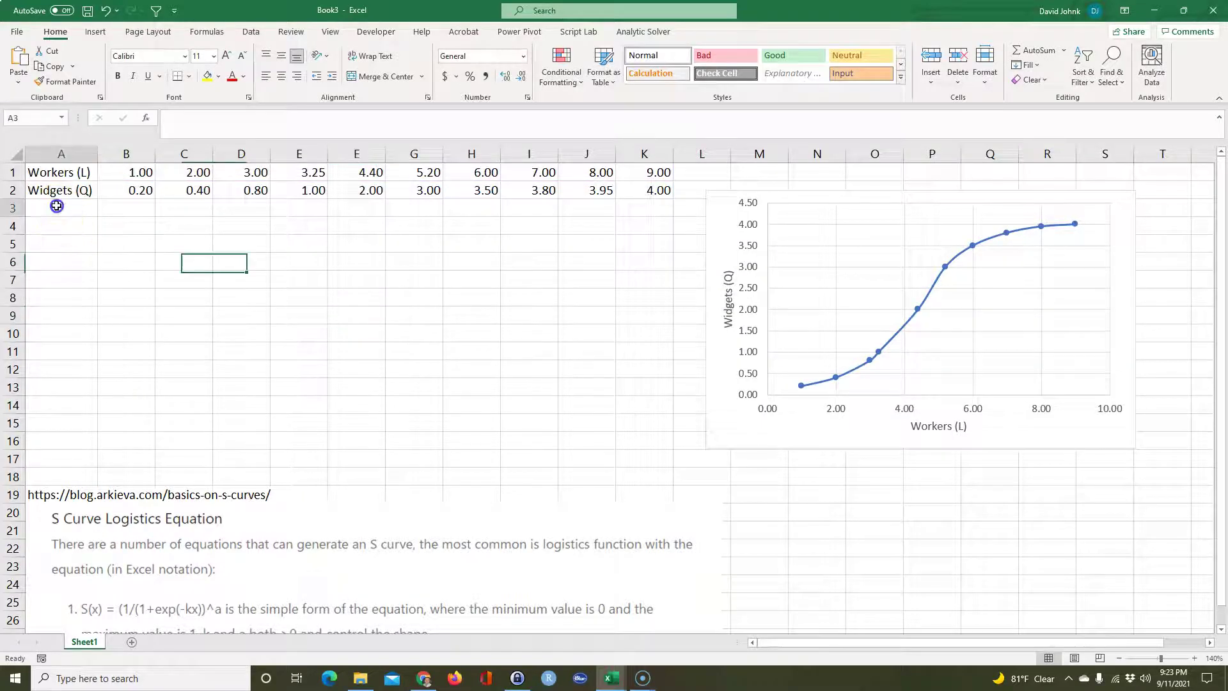
pyautogui.write('Q-hat')
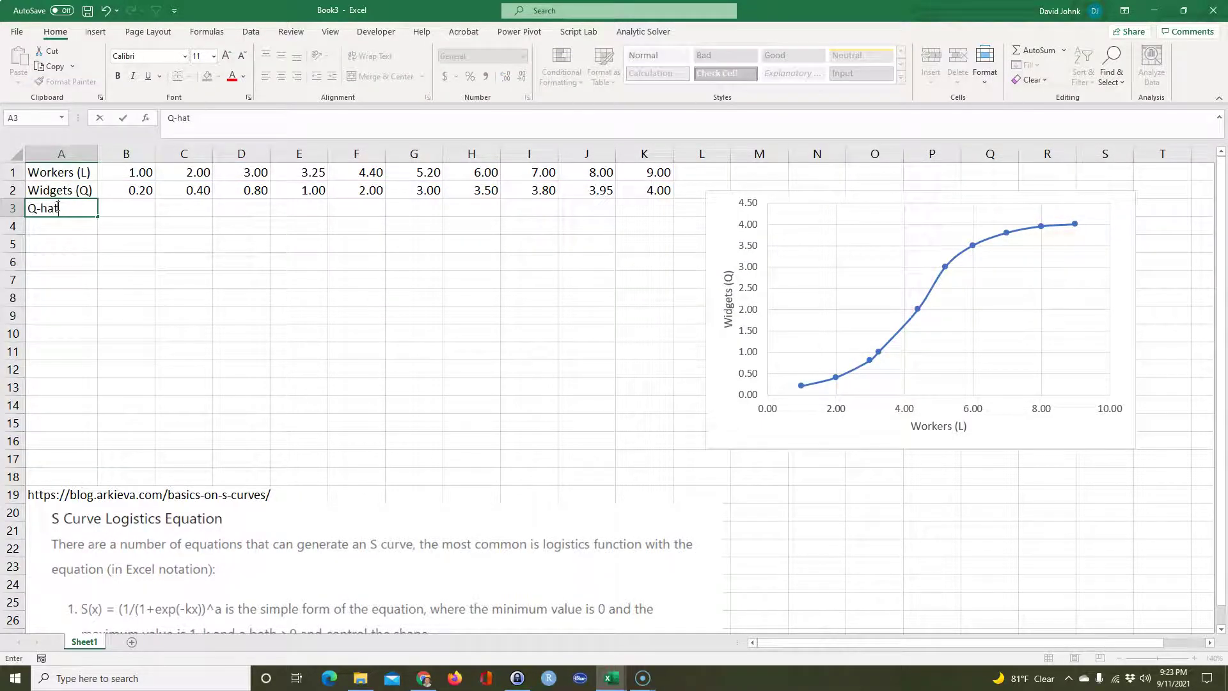
pyautogui.press('Tab')
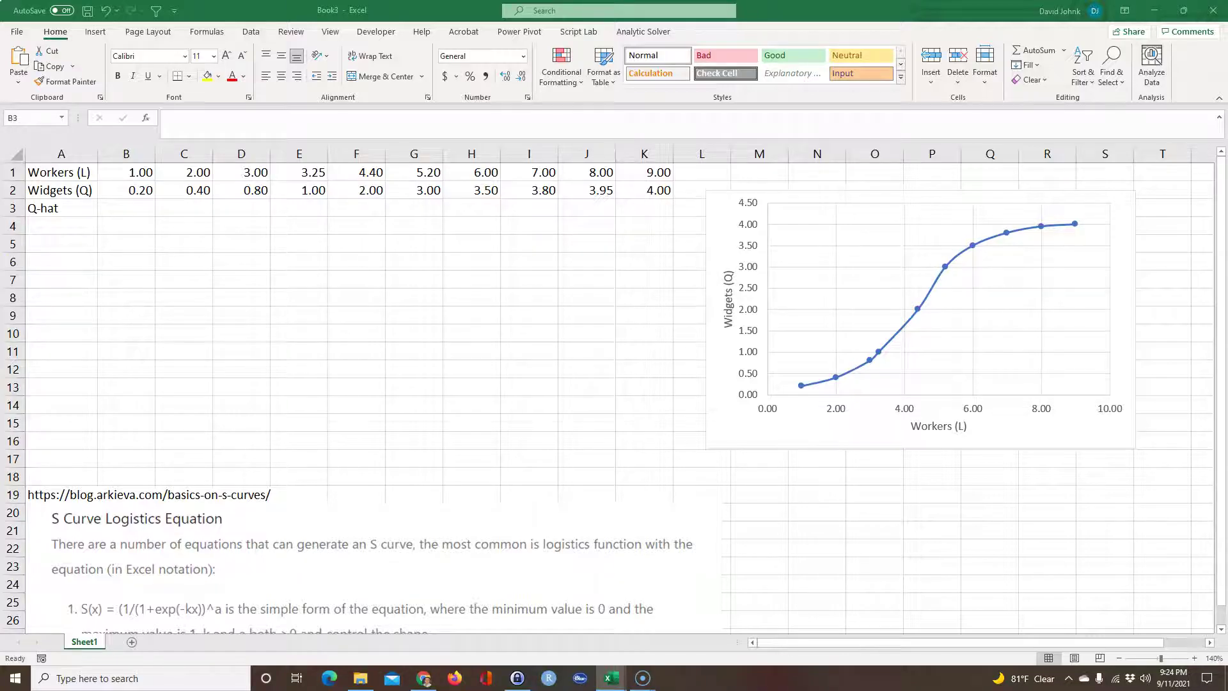
# Paste the logistic equation Q = (1/(1+exp(-βL)))^α into A13
pyautogui.click(51, 385)
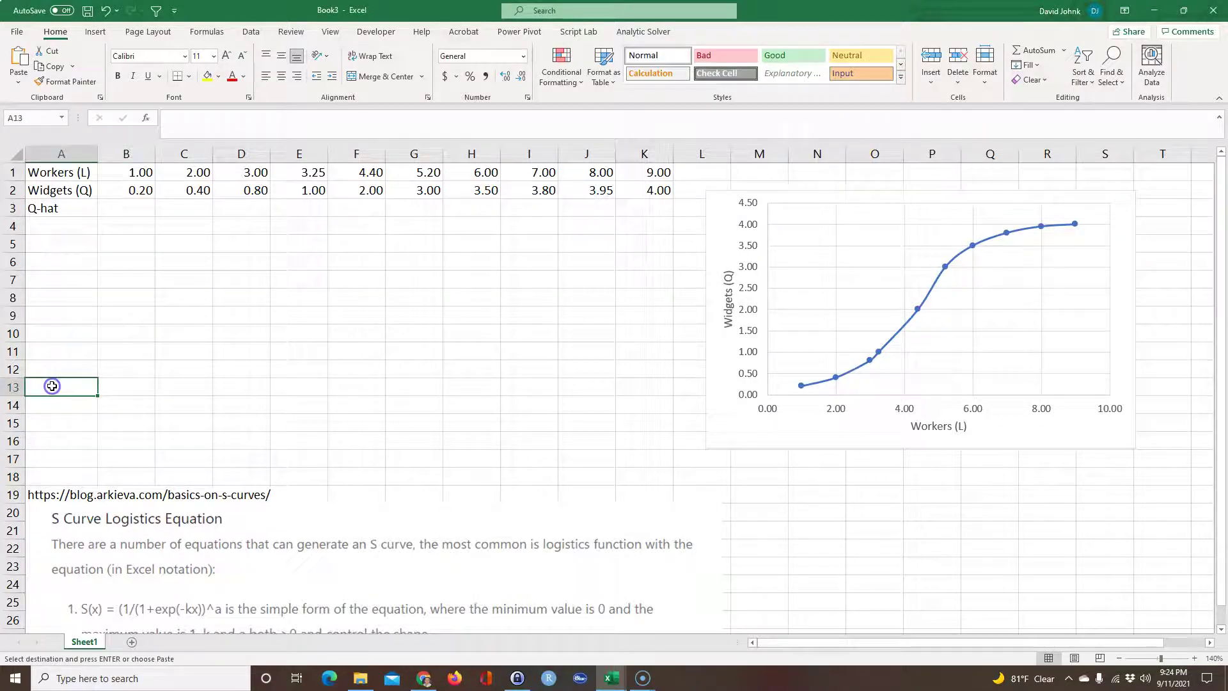
pyautogui.hotkey('ctrl', 'v')
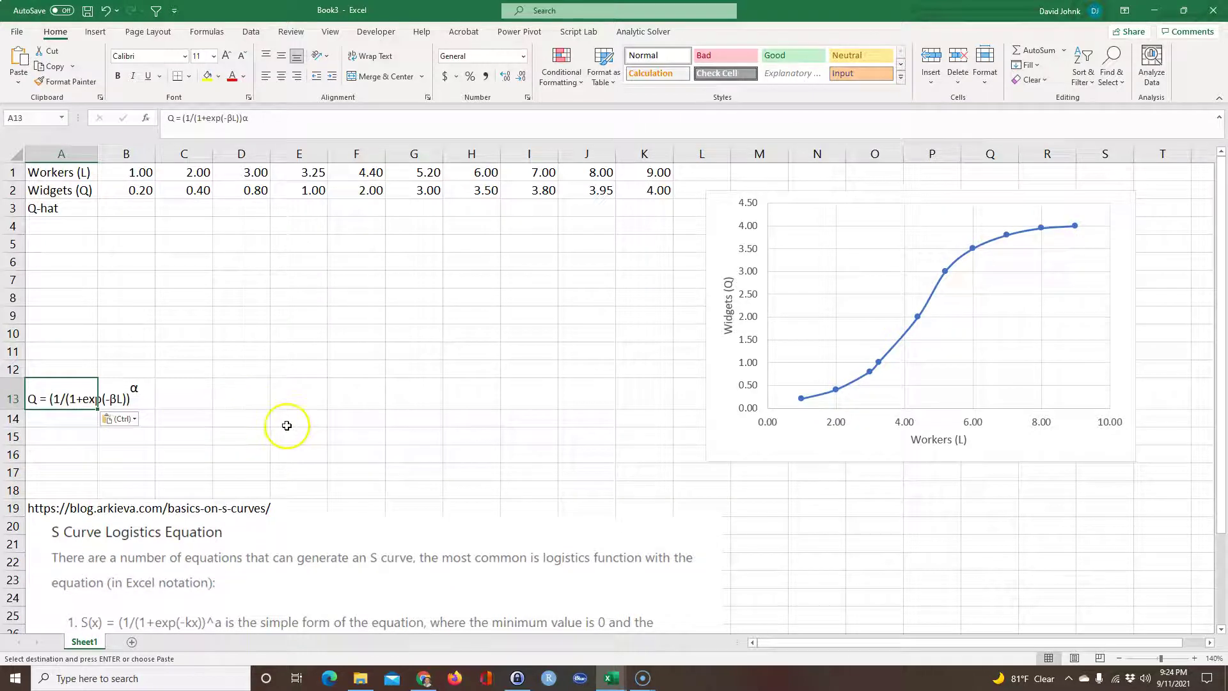
pyautogui.click(427, 405)
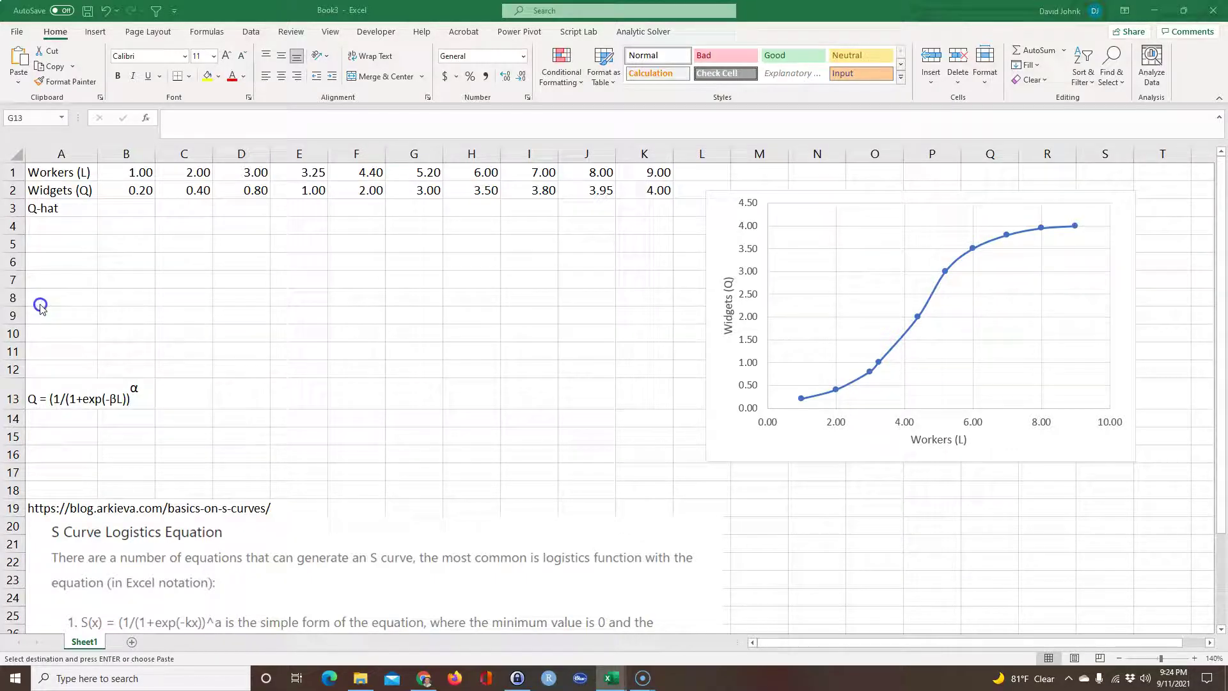
# Paste the β and α labels into A10 and A11
pyautogui.click(39, 332)
pyautogui.write('β α')
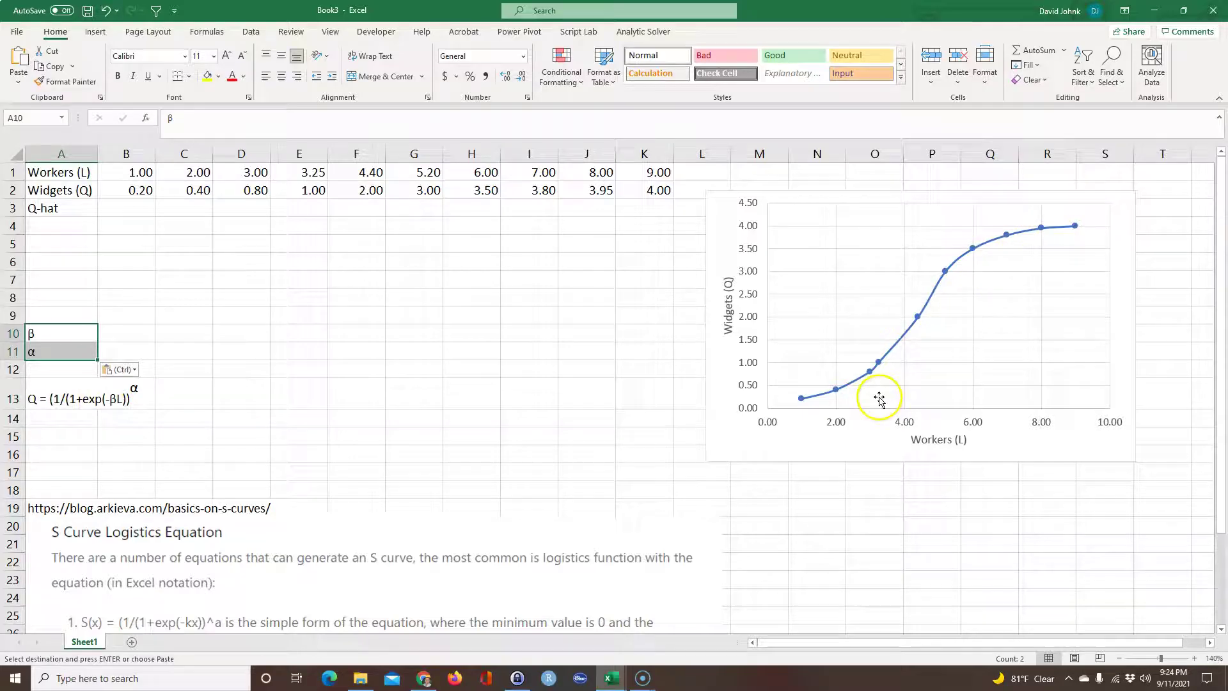
pyautogui.click(289, 431)
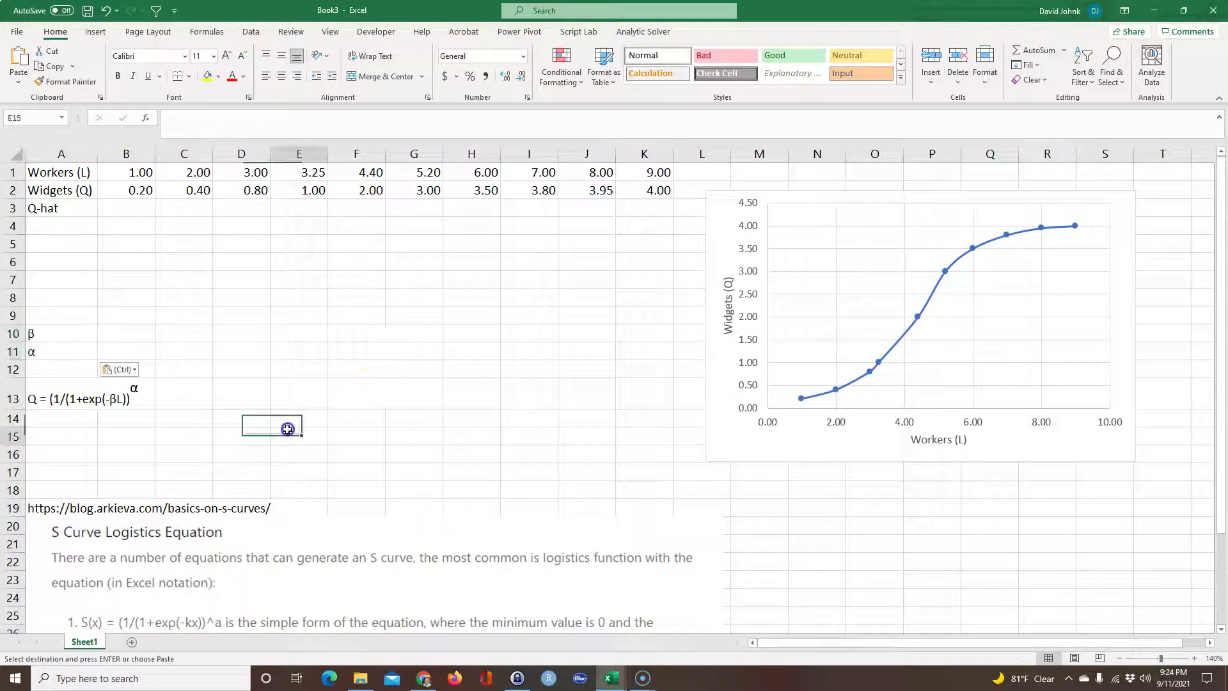
# Enter starting values of 0.5 for β in B10 and α in B11
pyautogui.click(125, 333)
pyautogui.write('.5')
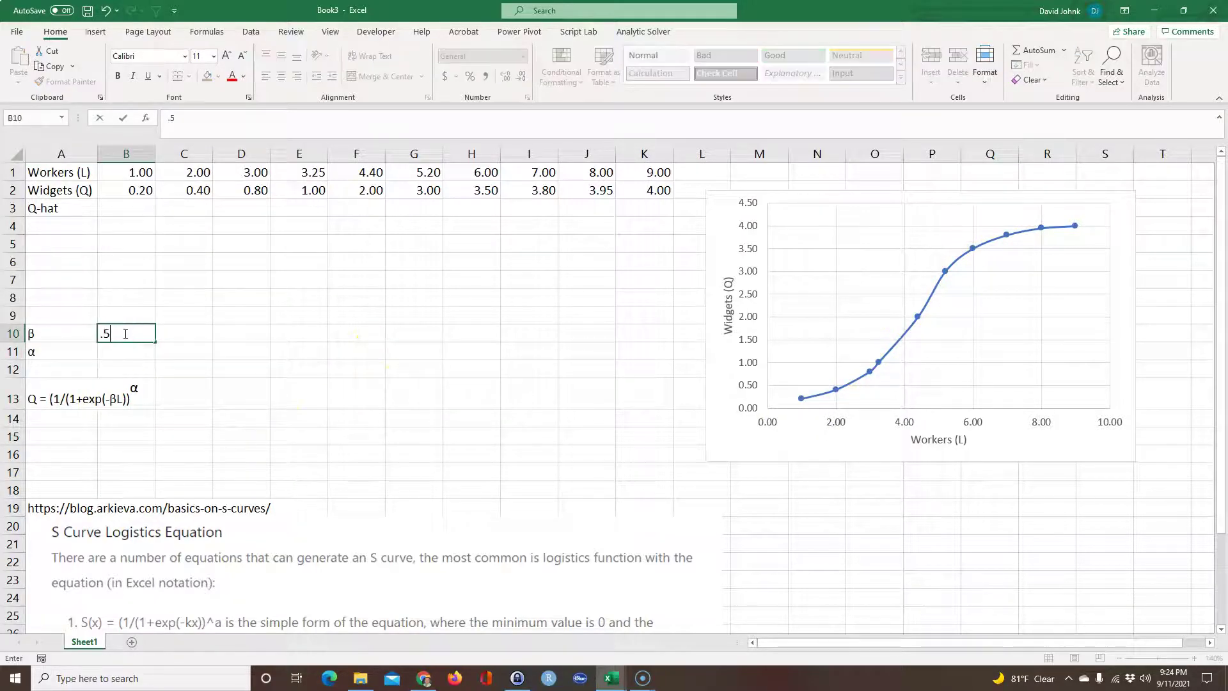
pyautogui.press('Return')
pyautogui.write('.5')
pyautogui.press('Return')
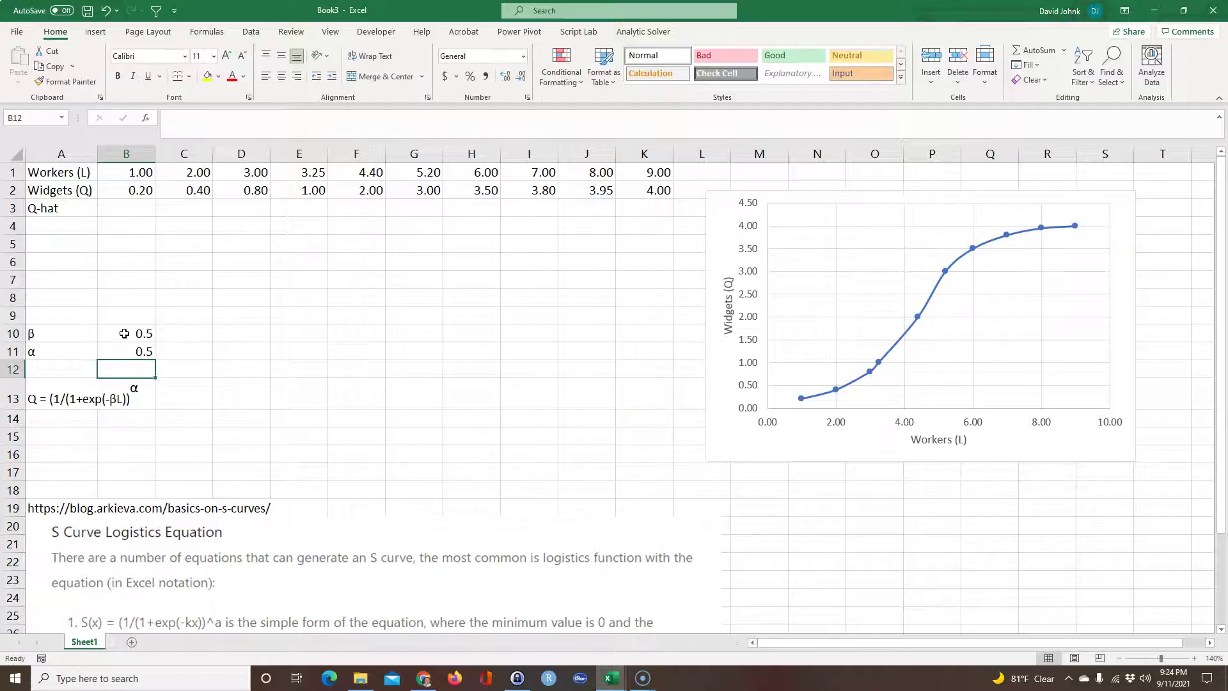
pyautogui.moveTo(124, 333); pyautogui.dragTo(114, 349)
pyautogui.click(279, 317)
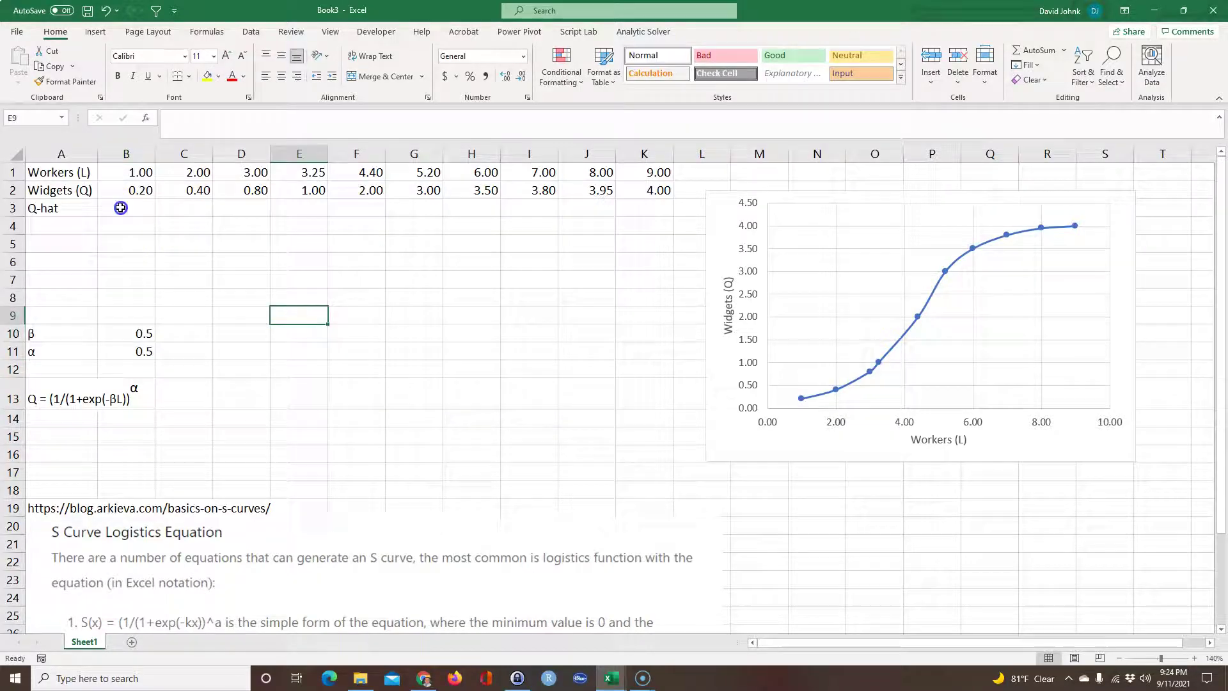
pyautogui.click(120, 208)
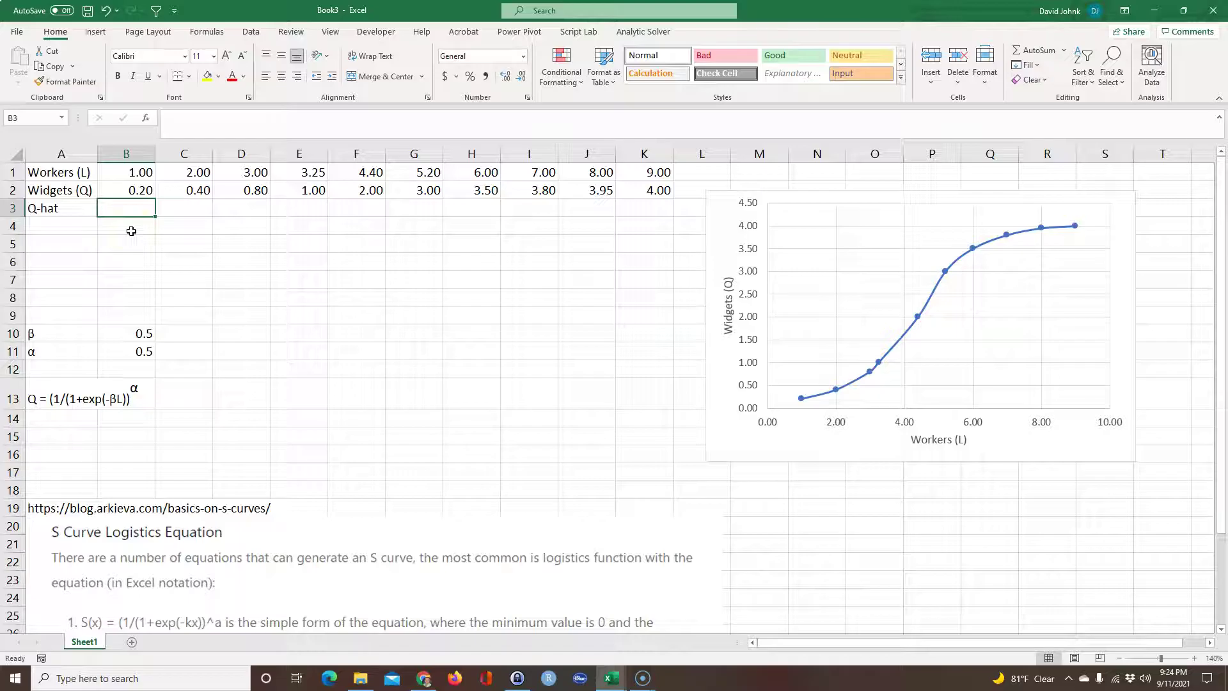
# Enter the logistic Q-hat formula in B3 using β, the Workers value B1, and α
pyautogui.write('=(1/(1')
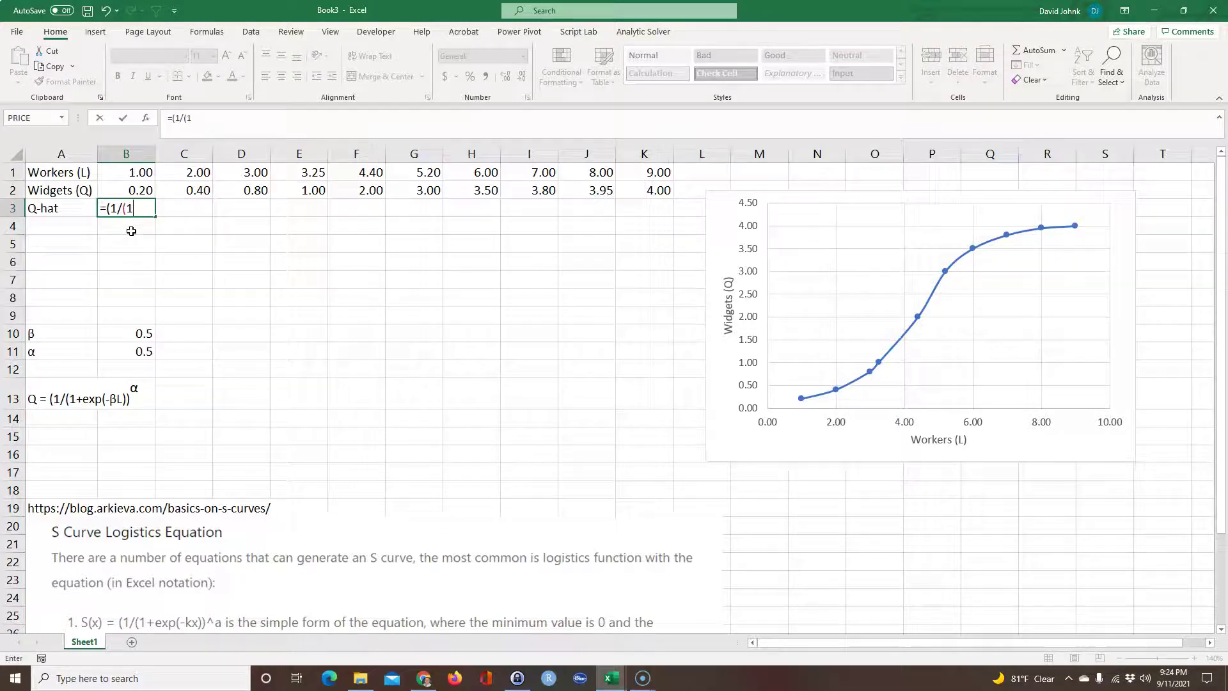
pyautogui.write('+exp(-')
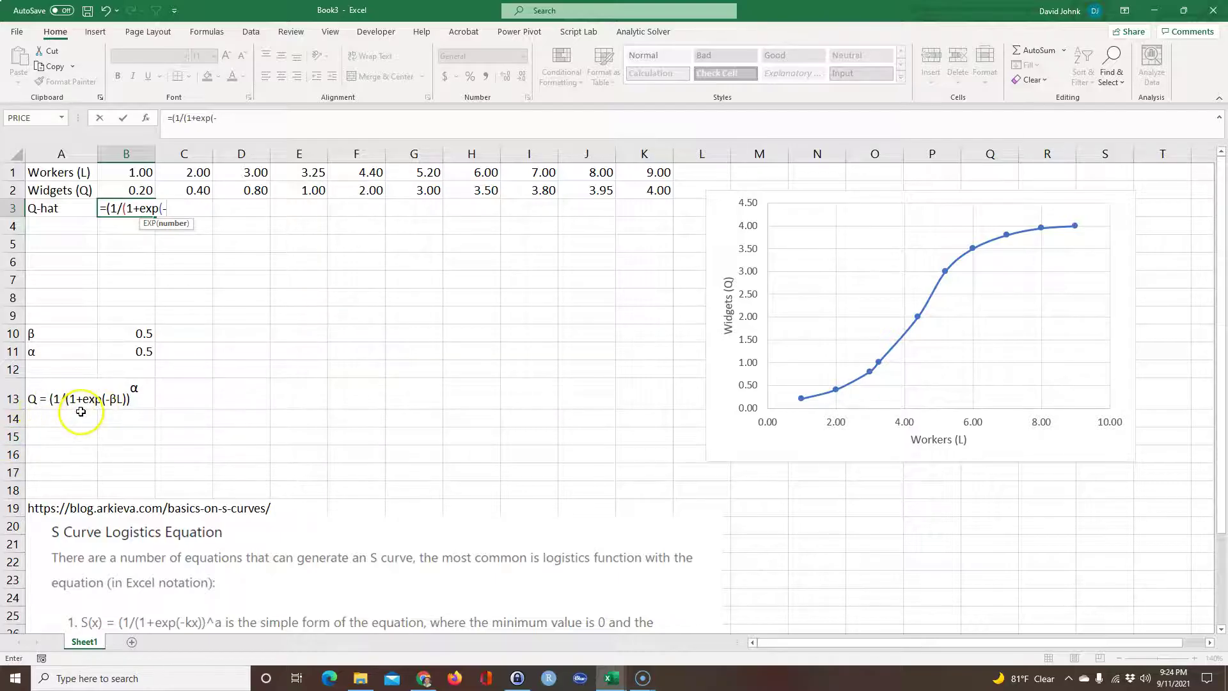
pyautogui.click(136, 334)
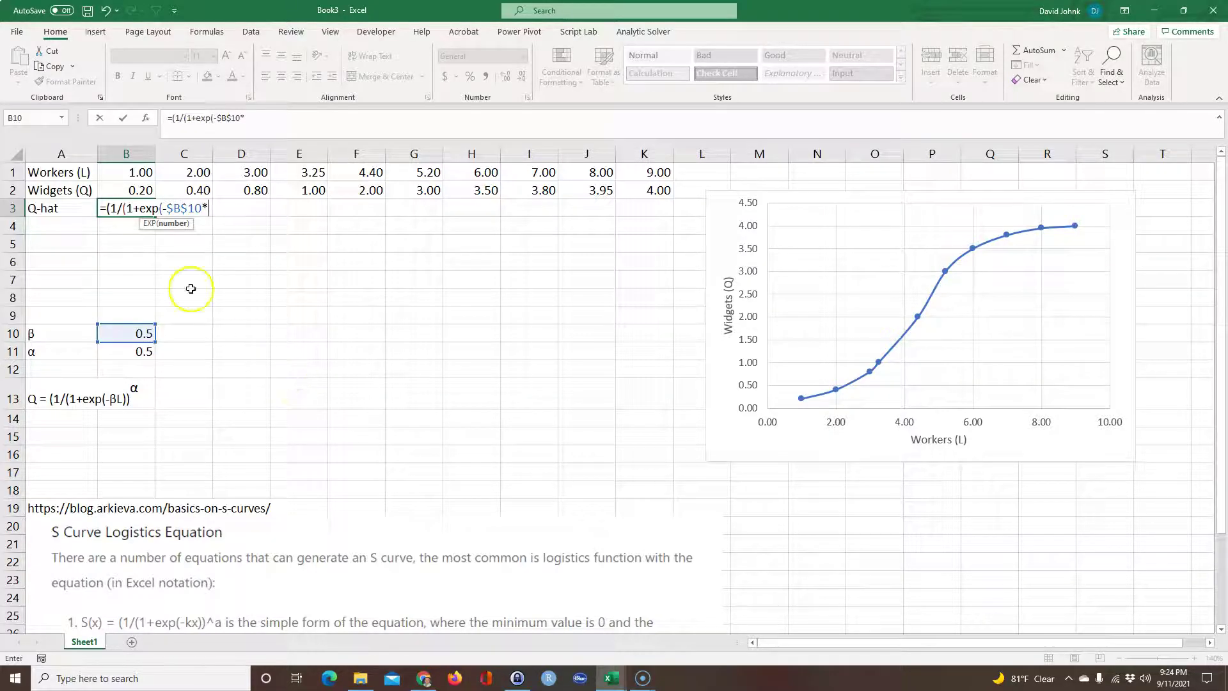
pyautogui.click(116, 170)
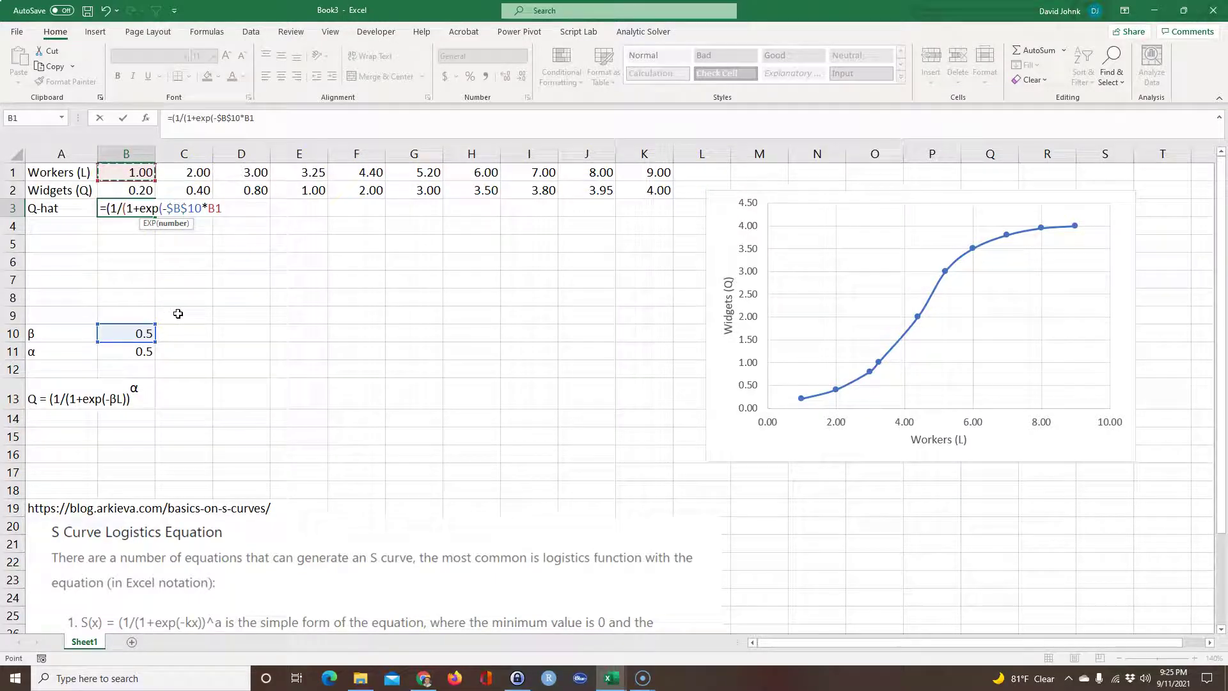
pyautogui.write(')))^')
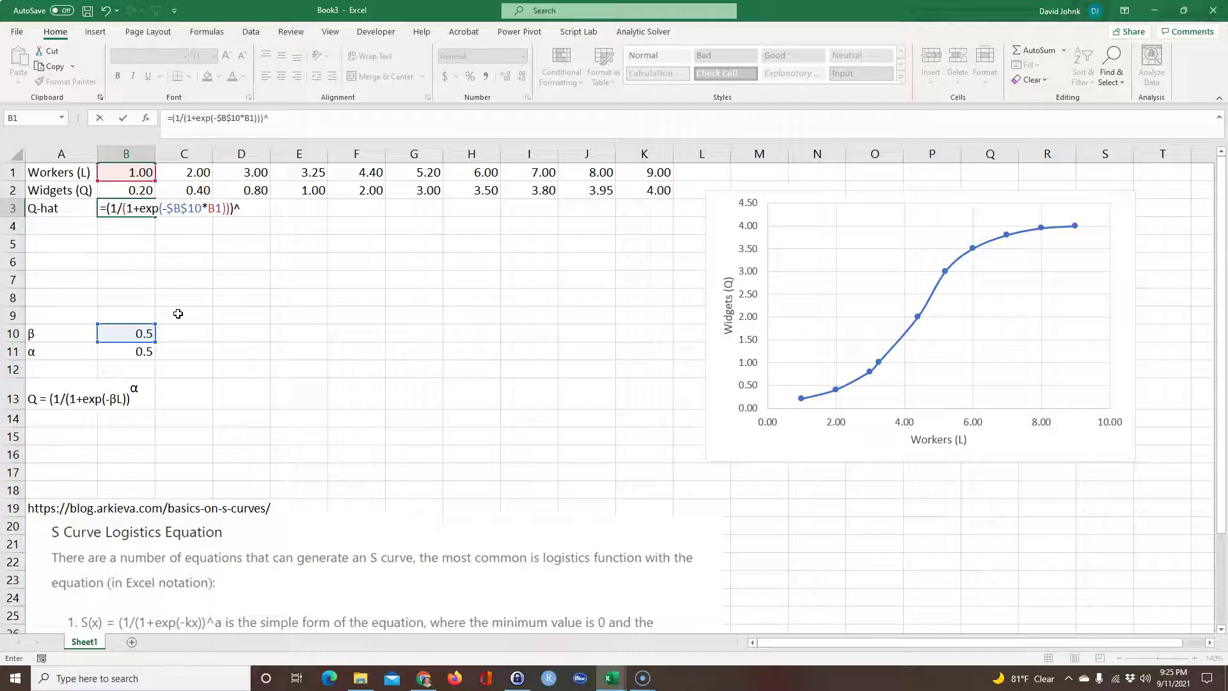
pyautogui.click(150, 353)
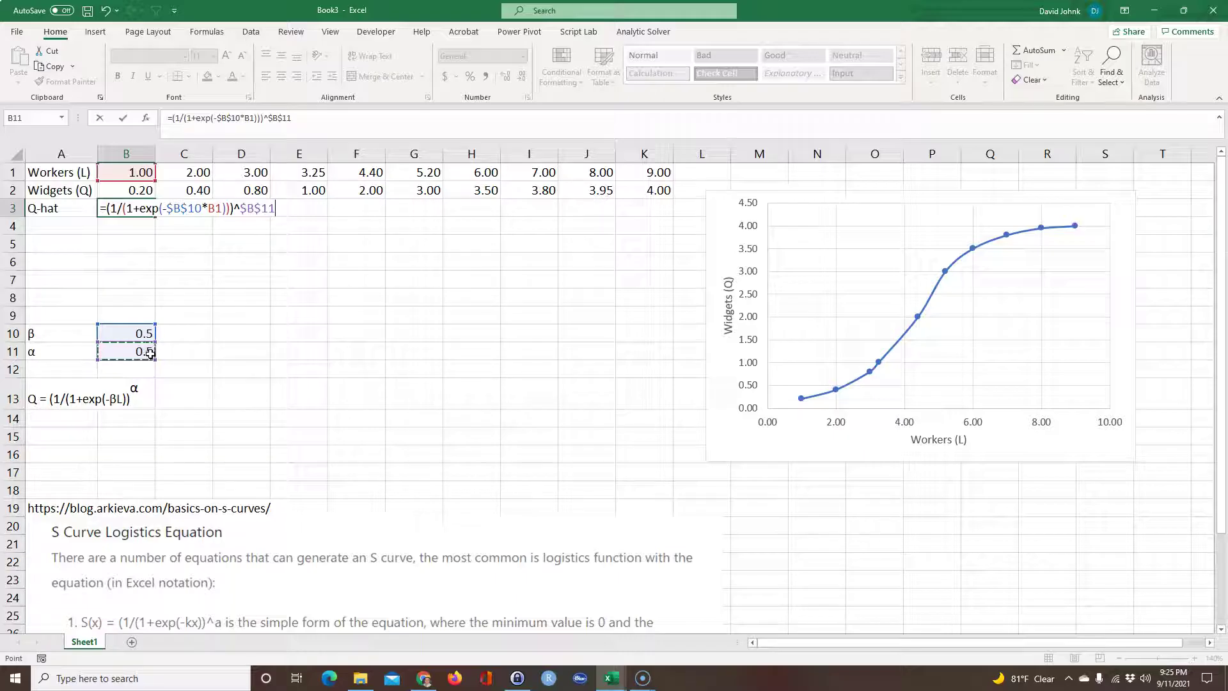
pyautogui.press('Return')
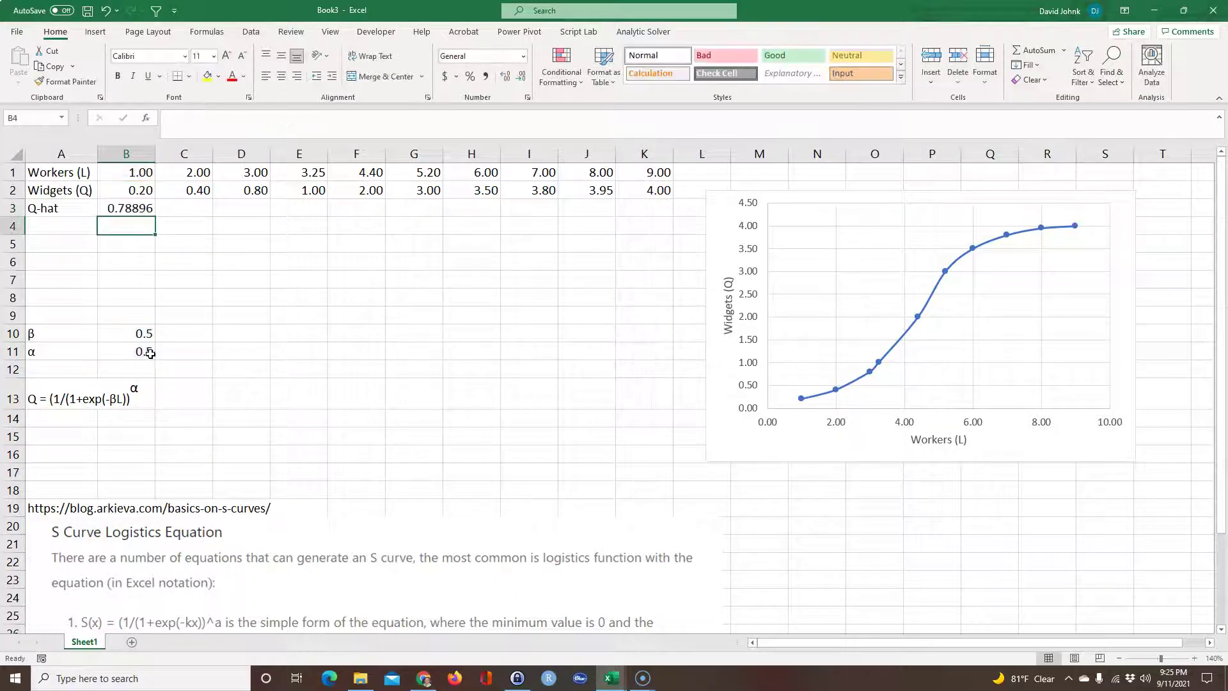
# Fill the Q-hat formula across to K3 and move the chart out of the way
pyautogui.click(142, 210)
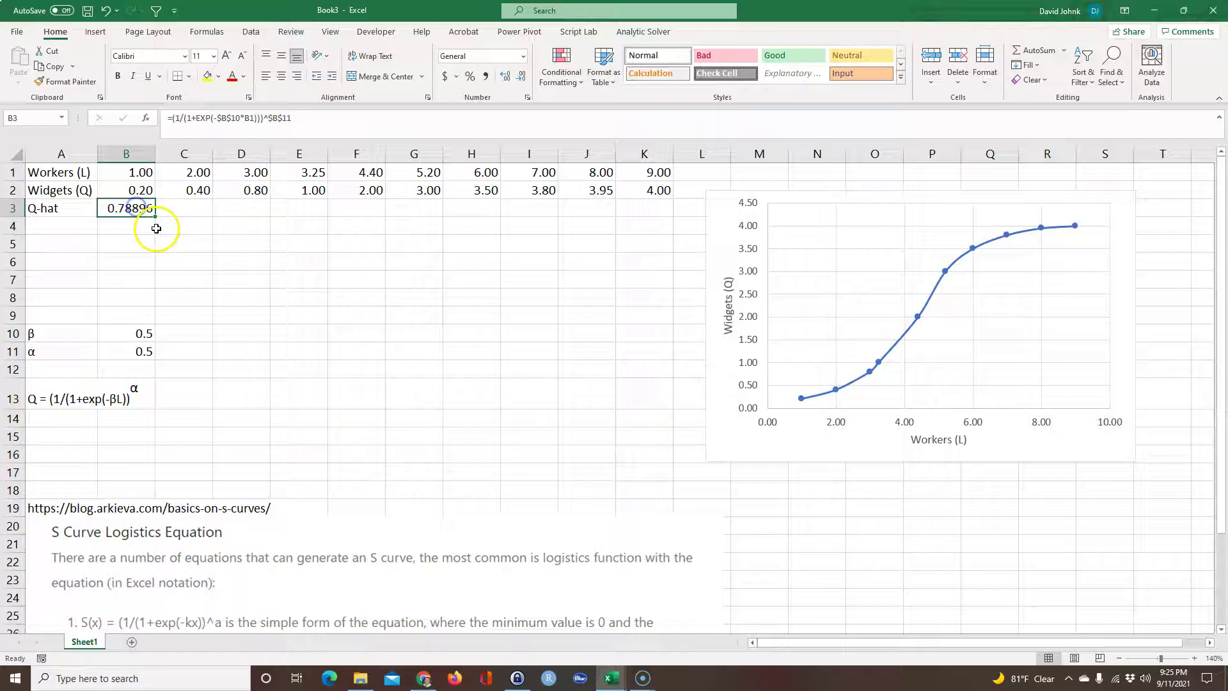
pyautogui.moveTo(155, 218); pyautogui.dragTo(662, 209)
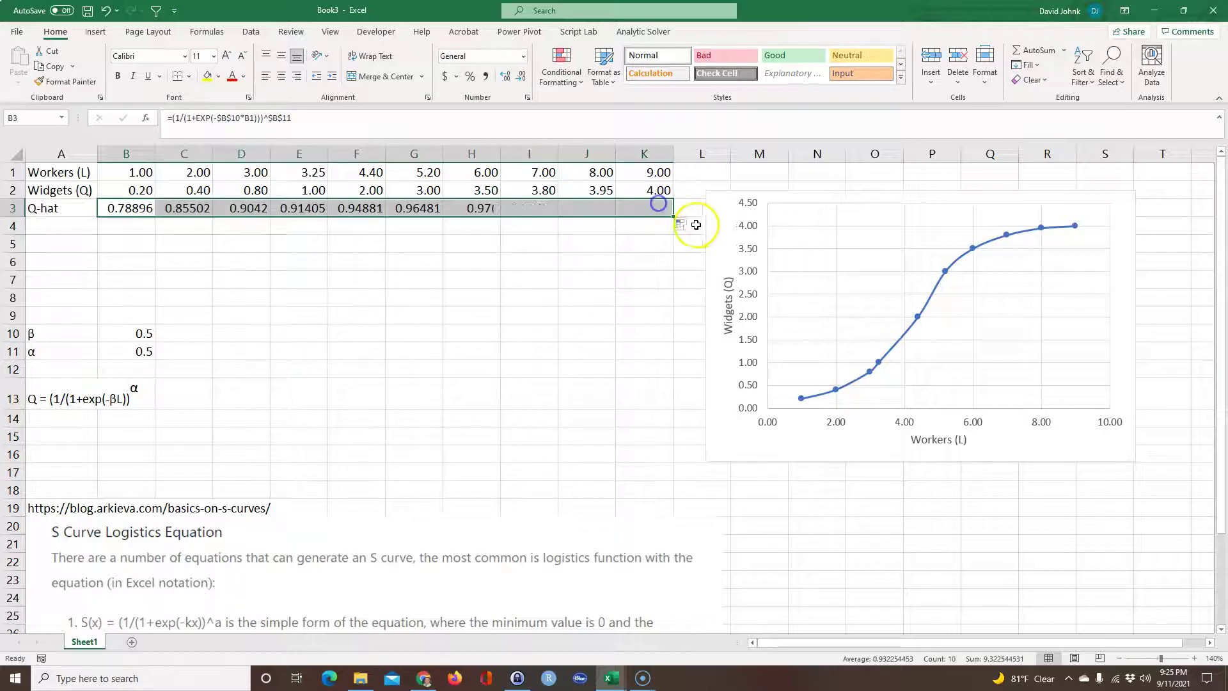
pyautogui.click(727, 234)
pyautogui.moveTo(727, 234); pyautogui.dragTo(750, 277)
pyautogui.click(579, 294)
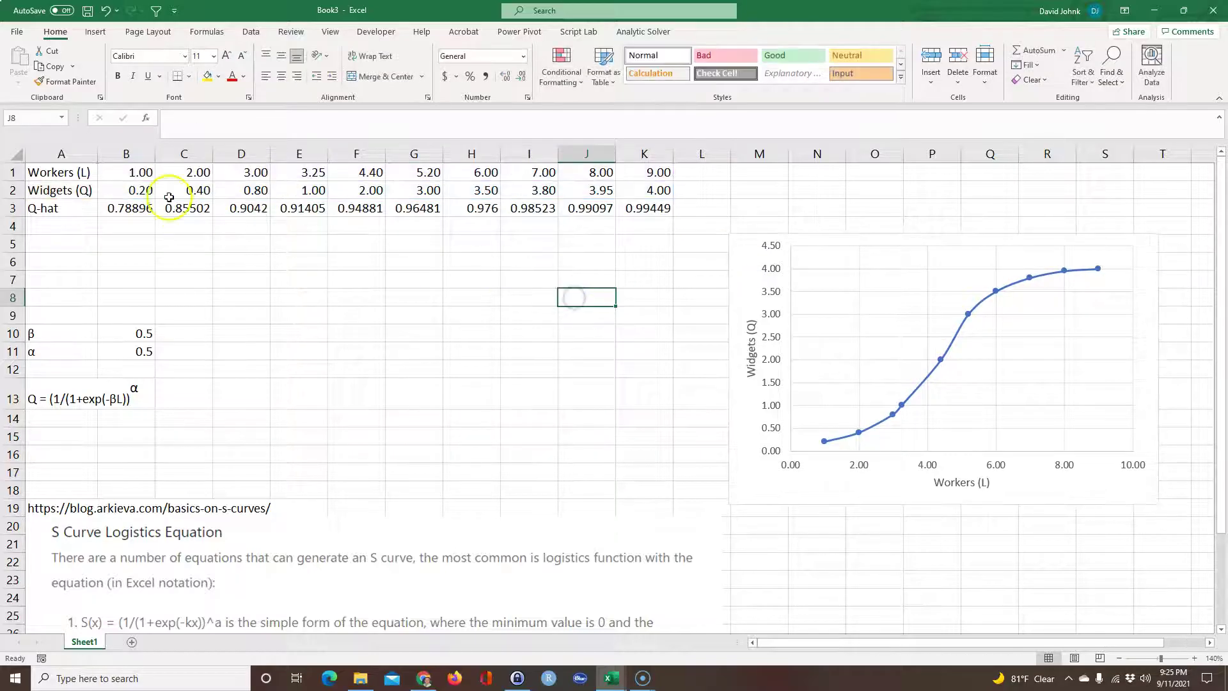
# Copy B2's two-decimal format onto B3:K3 and move the chart back beside the data
pyautogui.click(142, 189)
pyautogui.click(68, 81)
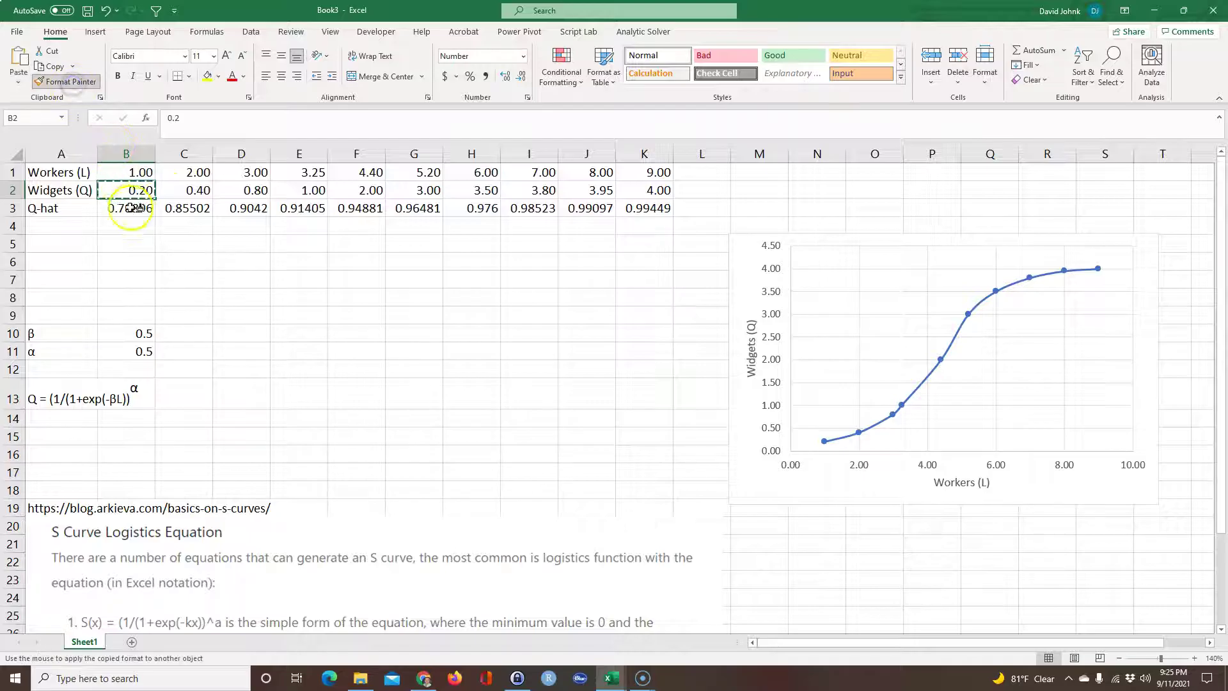
pyautogui.moveTo(128, 208); pyautogui.dragTo(646, 208)
pyautogui.click(515, 280)
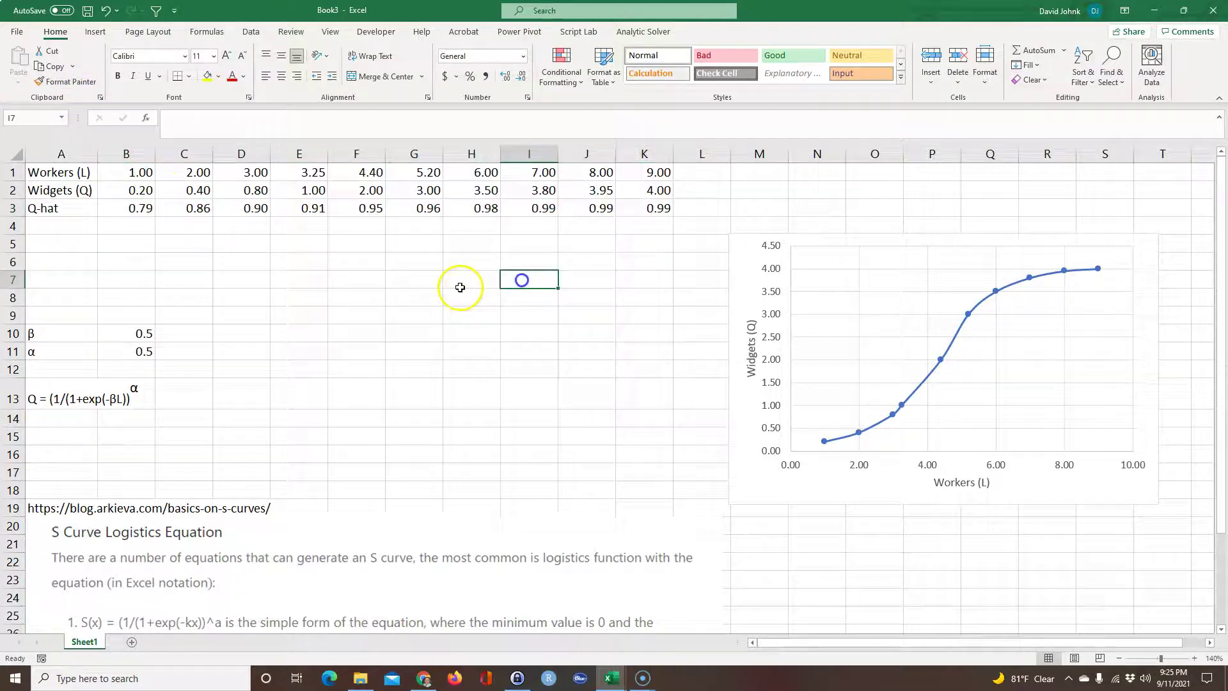
pyautogui.moveTo(742, 251); pyautogui.dragTo(735, 218)
pyautogui.click(131, 247)
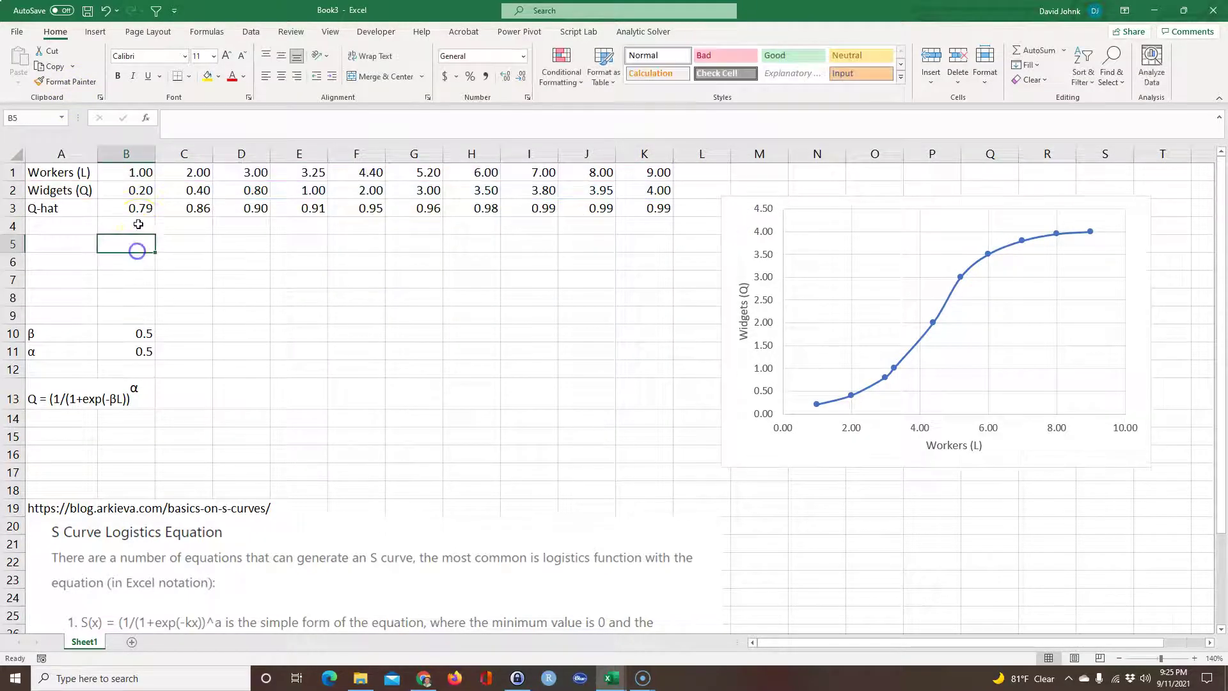
pyautogui.click(135, 208)
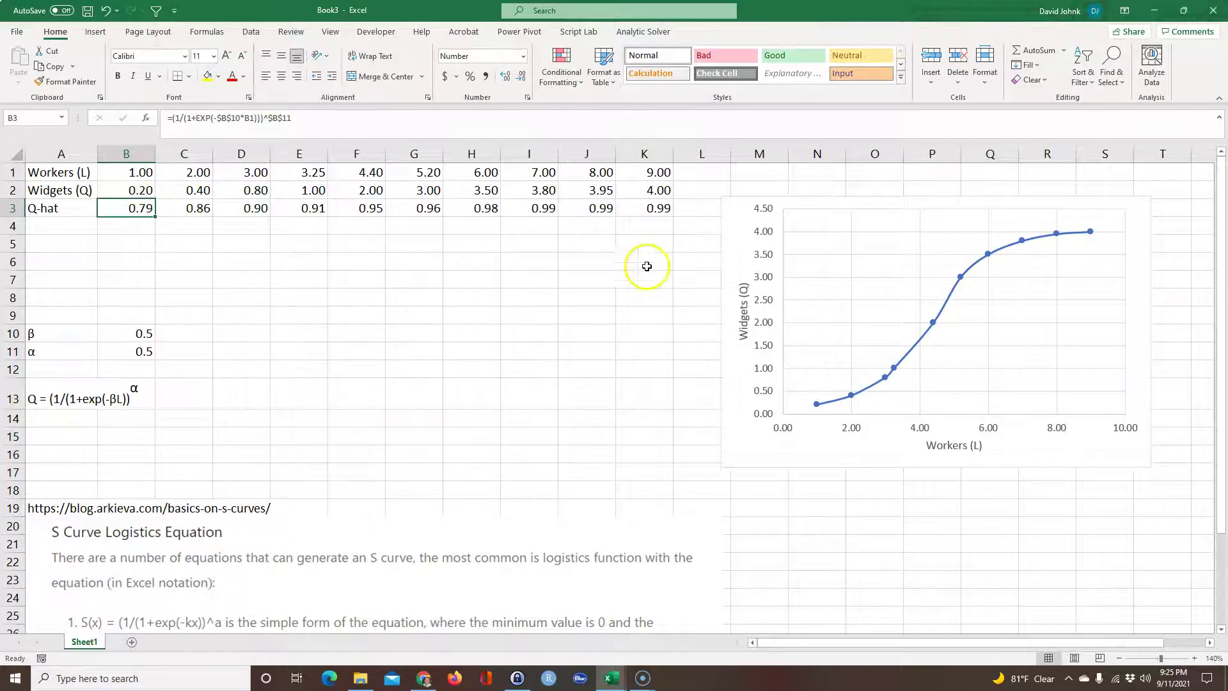
# Add a new chart series named from the Q-hat label in A3
pyautogui.click(754, 434)
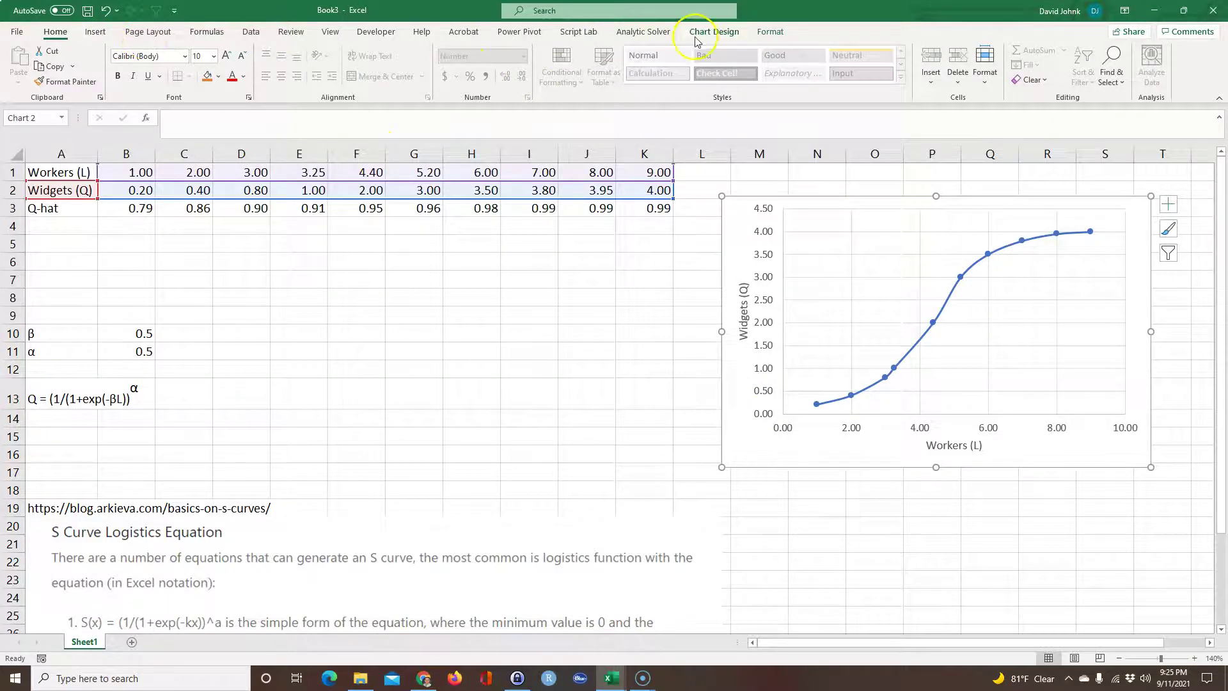
pyautogui.click(573, 437)
pyautogui.click(768, 442)
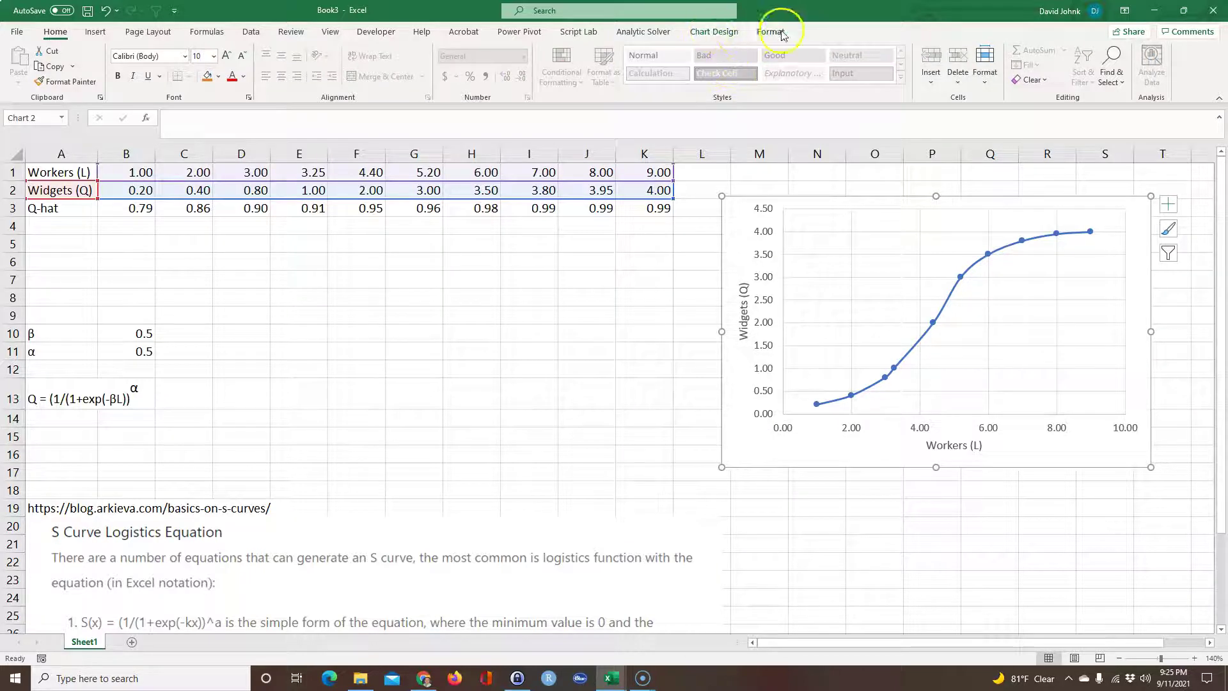
pyautogui.click(723, 33)
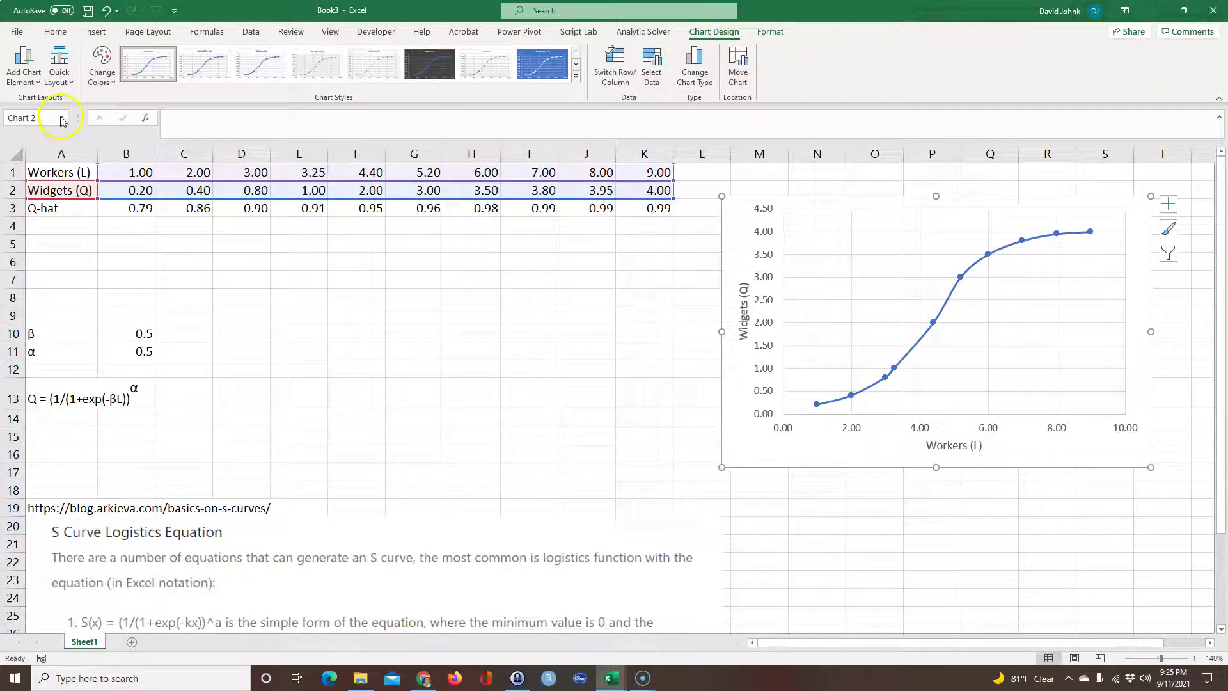
pyautogui.click(647, 76)
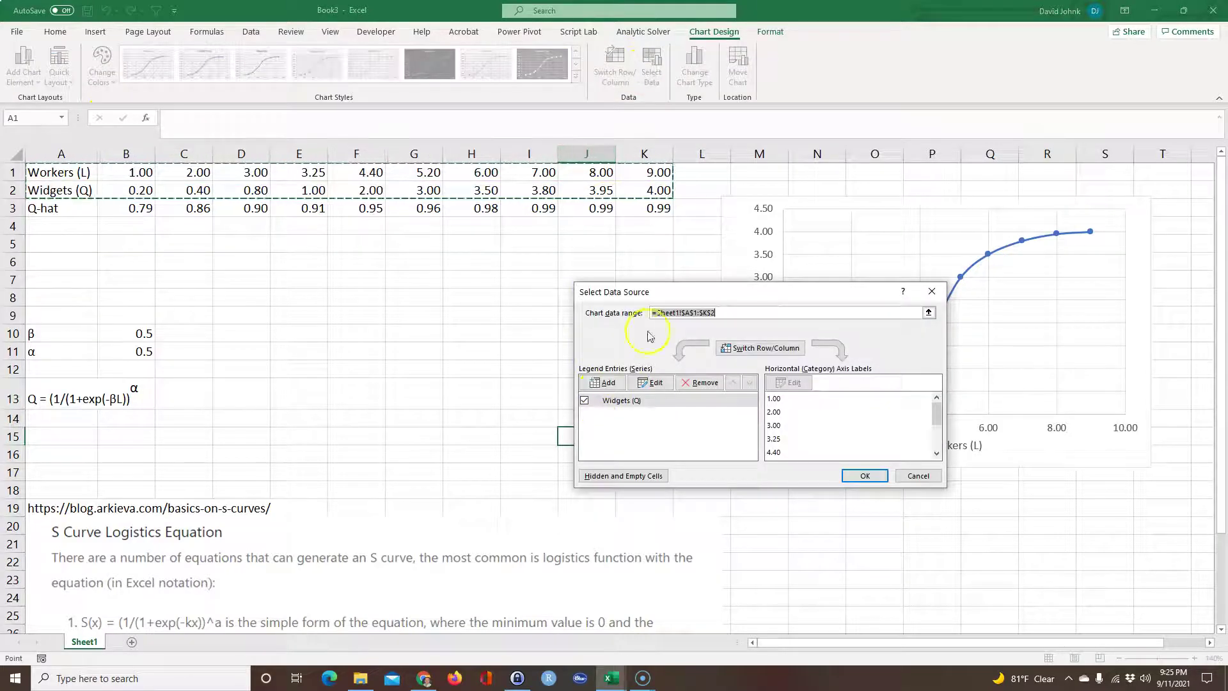
pyautogui.click(607, 382)
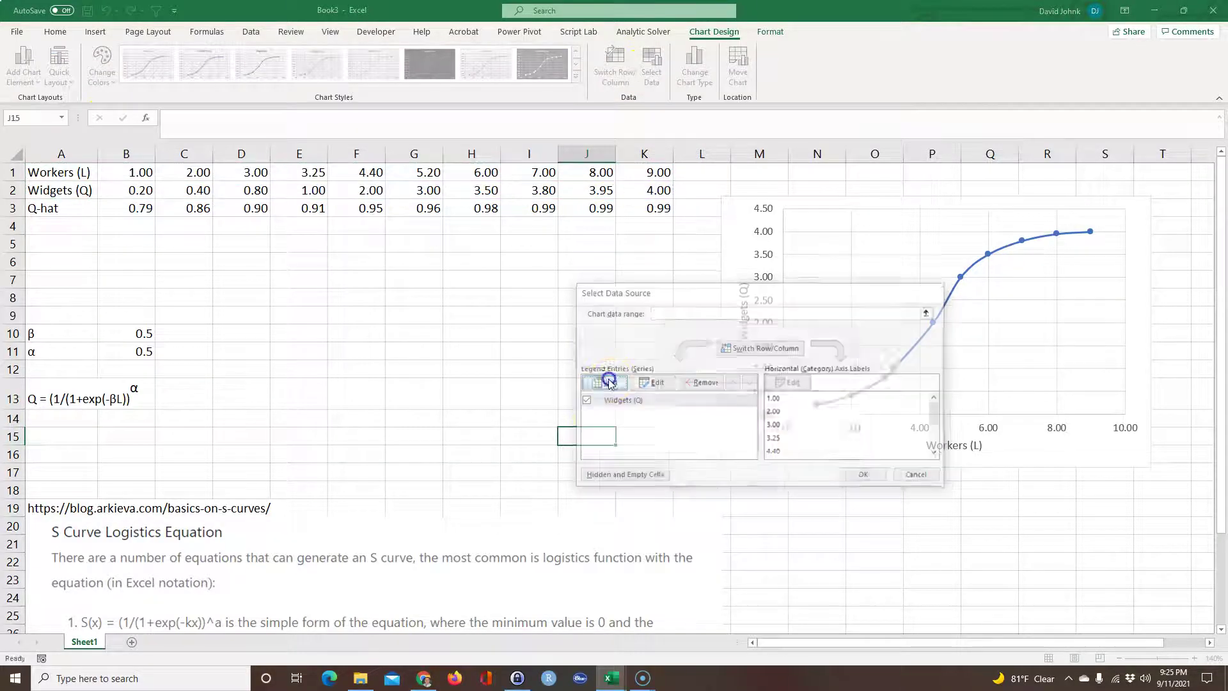
pyautogui.click(56, 210)
# Set the series X values to B1:K1 and Y values to B3:K3, then confirm
pyautogui.click(686, 387)
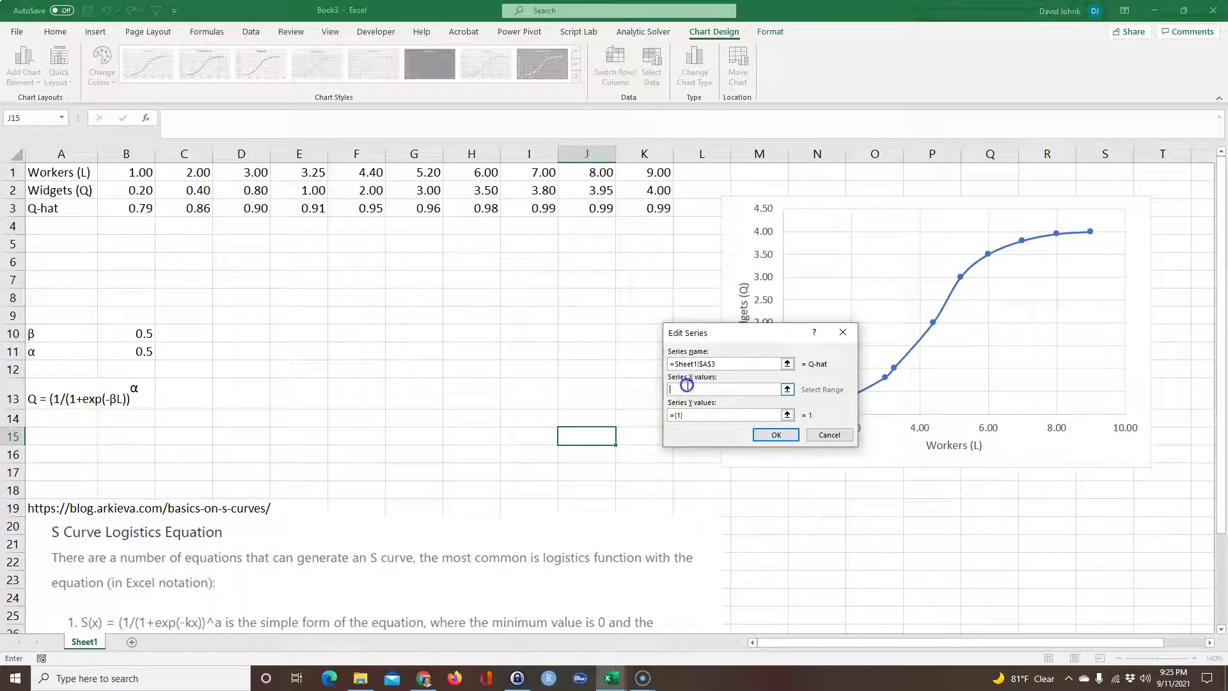
pyautogui.moveTo(735, 333); pyautogui.dragTo(260, 254)
pyautogui.moveTo(127, 171); pyautogui.dragTo(647, 169)
pyautogui.click(220, 334)
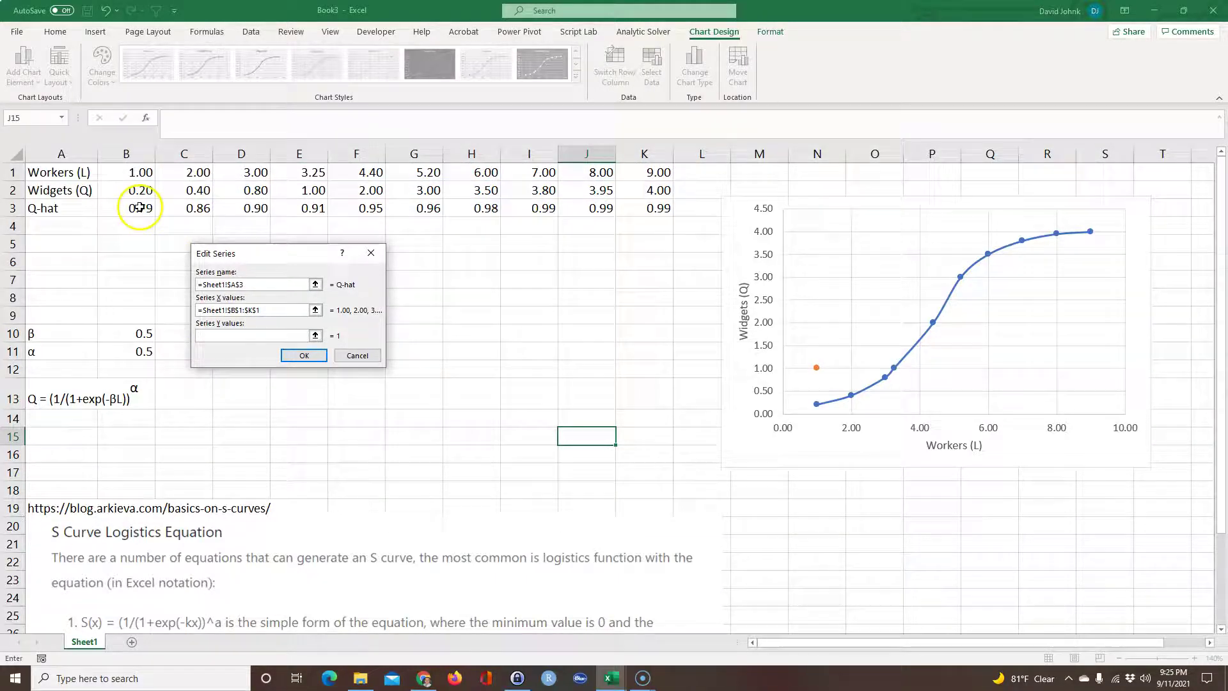
pyautogui.moveTo(137, 208); pyautogui.dragTo(646, 206)
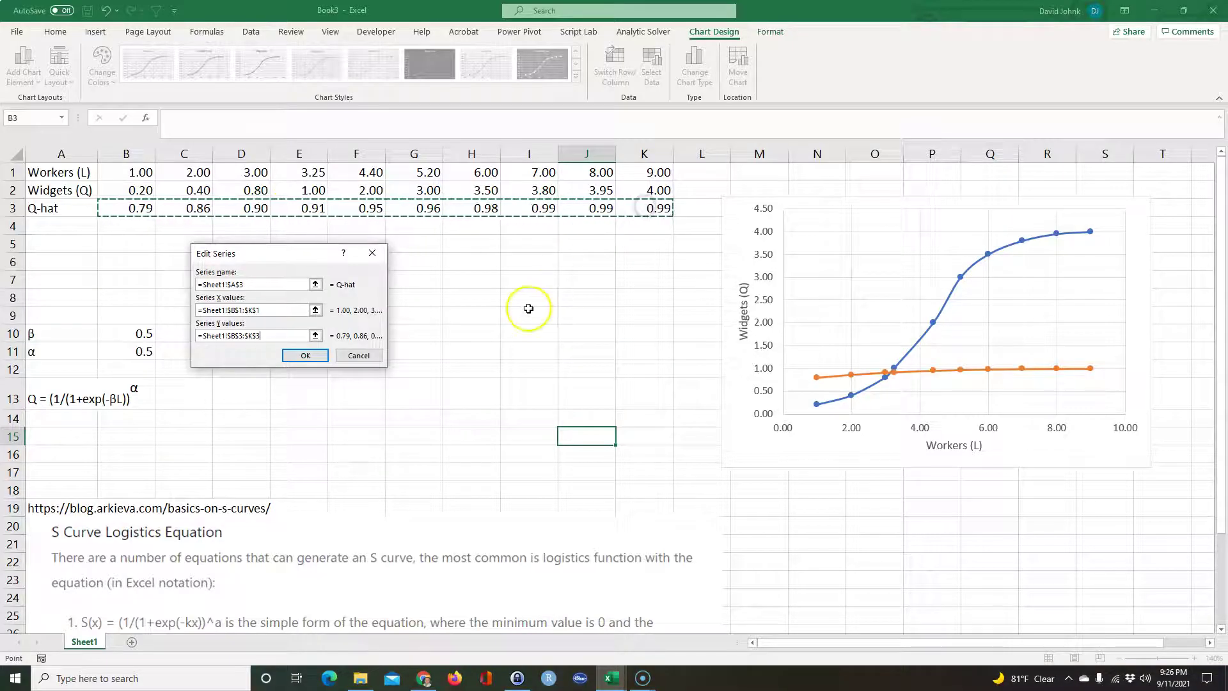
pyautogui.click(299, 355)
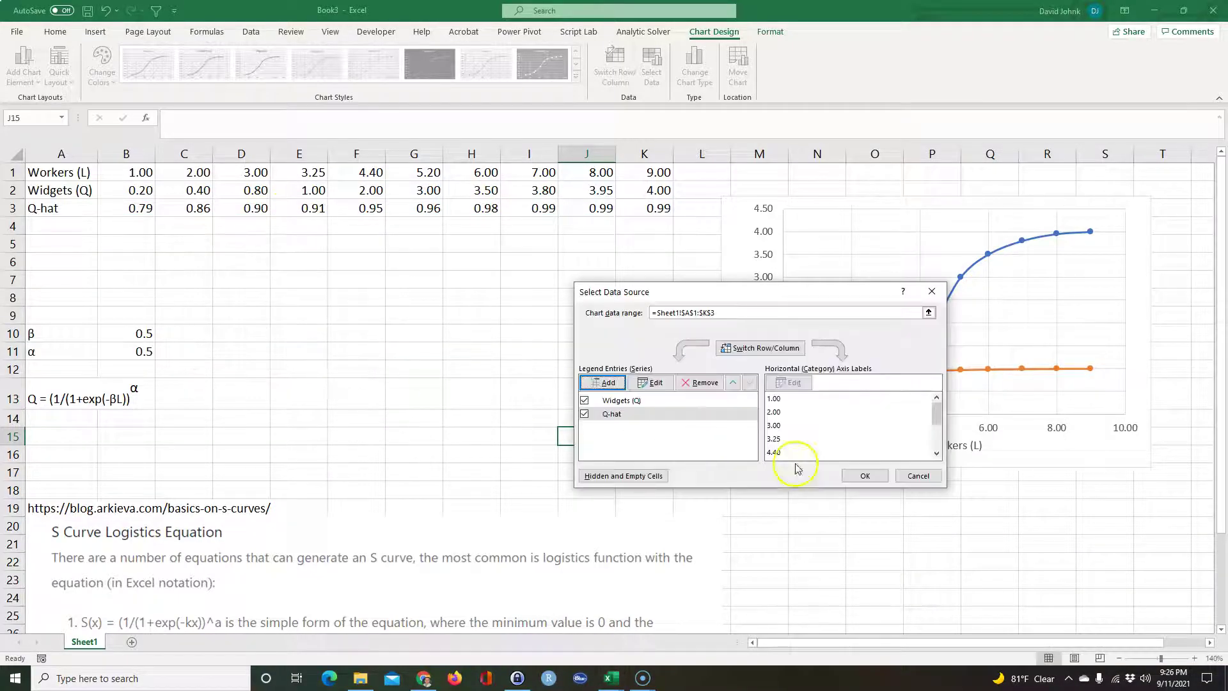
pyautogui.click(860, 474)
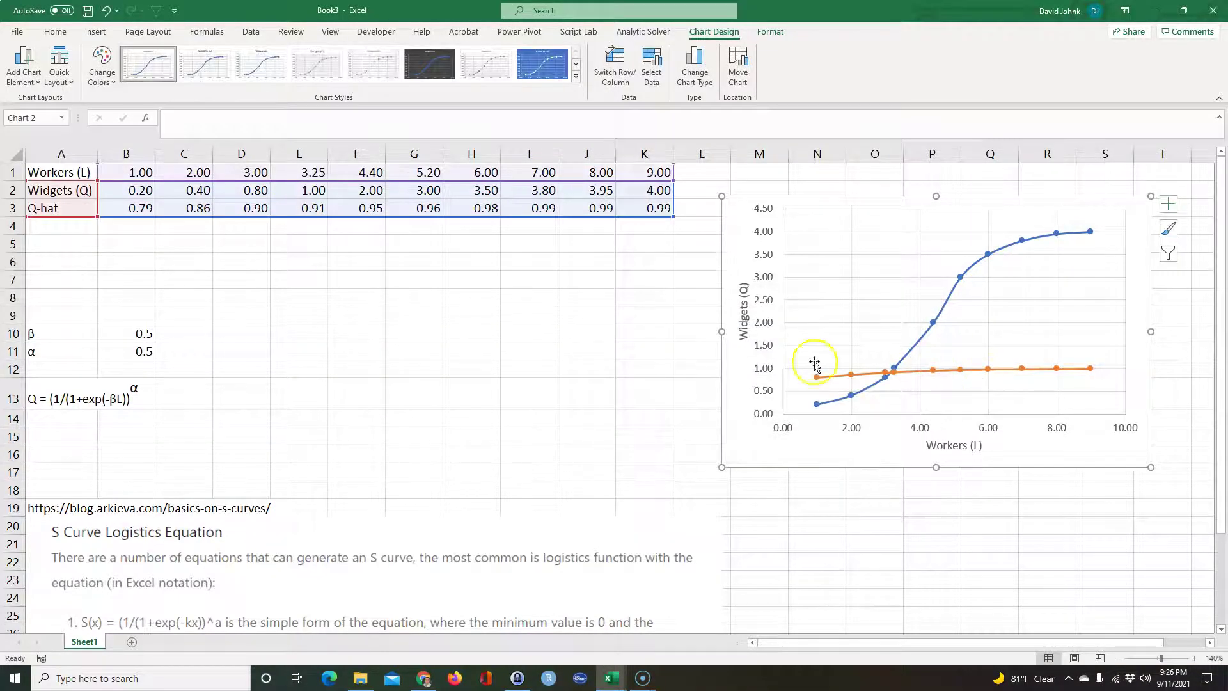
pyautogui.moveTo(137, 334); pyautogui.dragTo(138, 347)
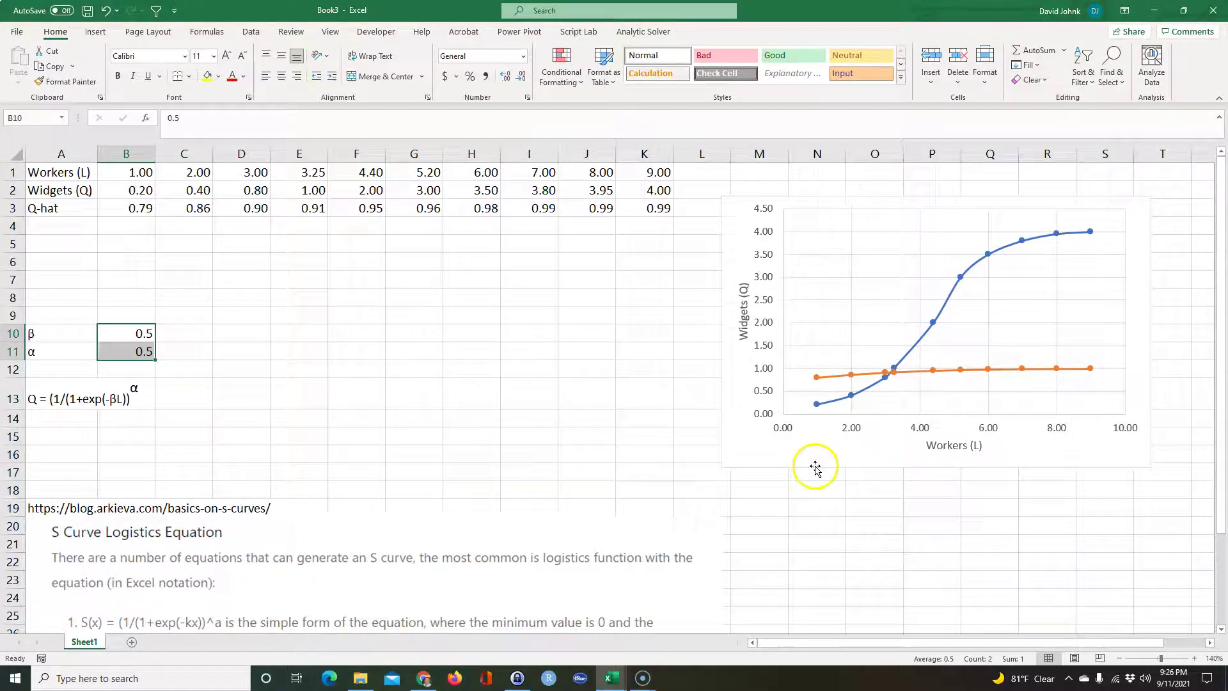
pyautogui.click(1118, 658)
pyautogui.click(581, 353)
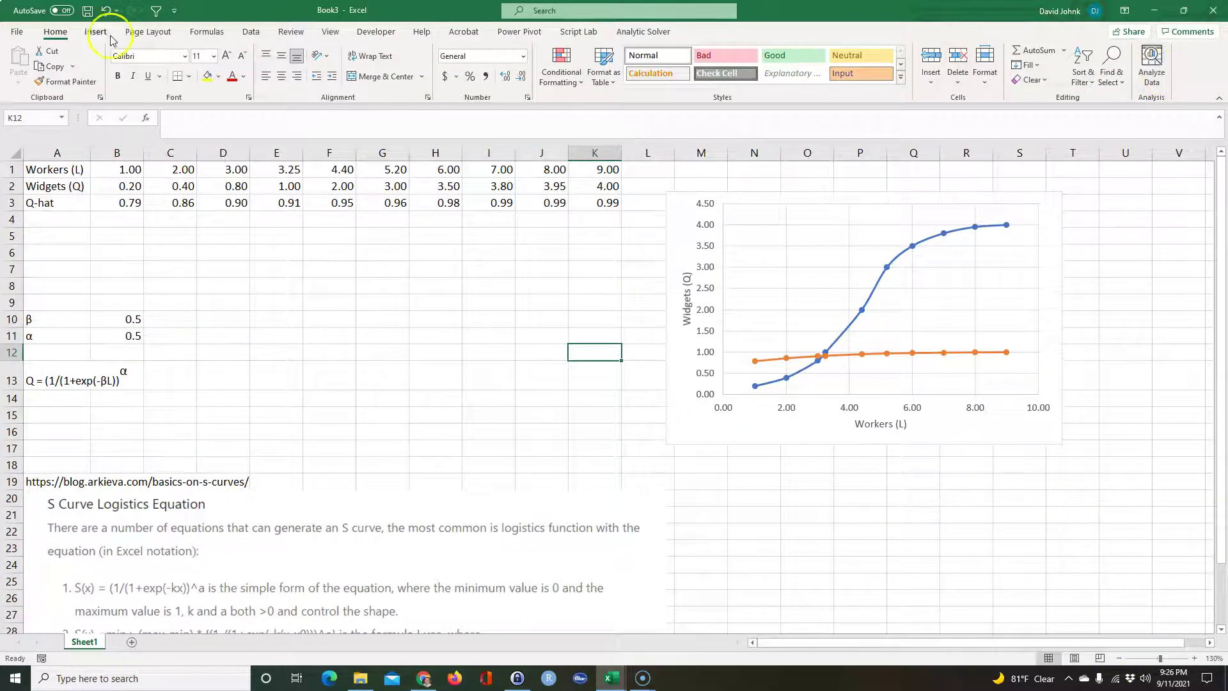
pyautogui.click(251, 33)
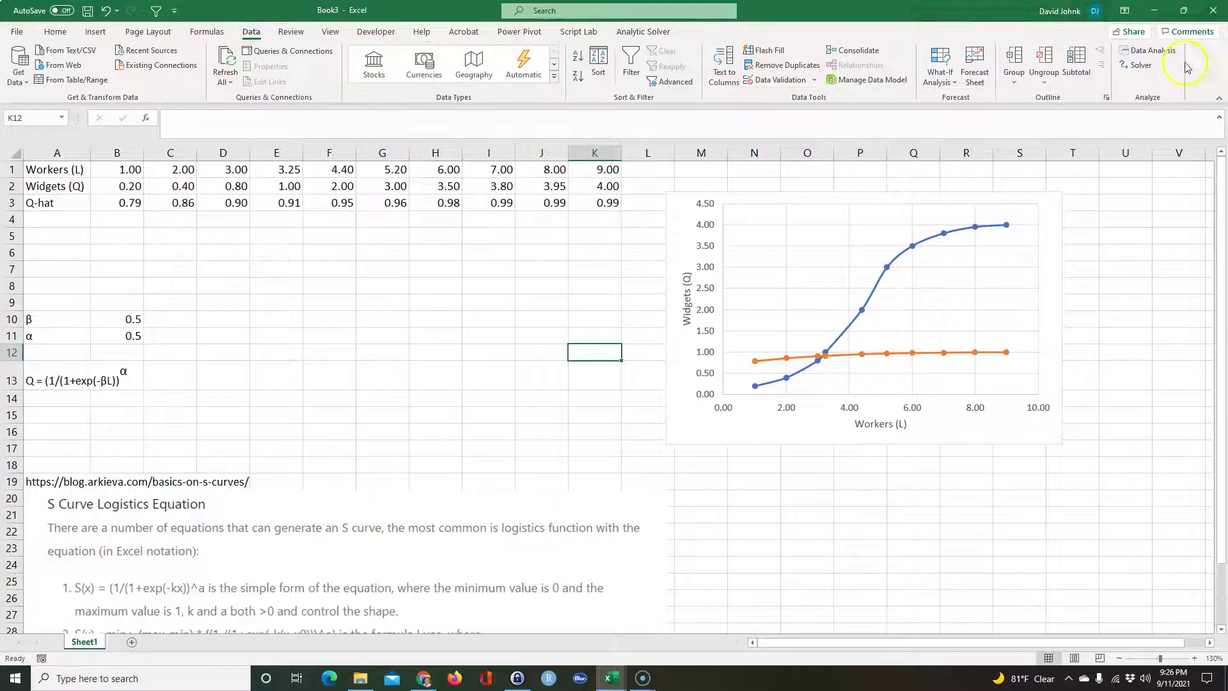
pyautogui.click(1138, 67)
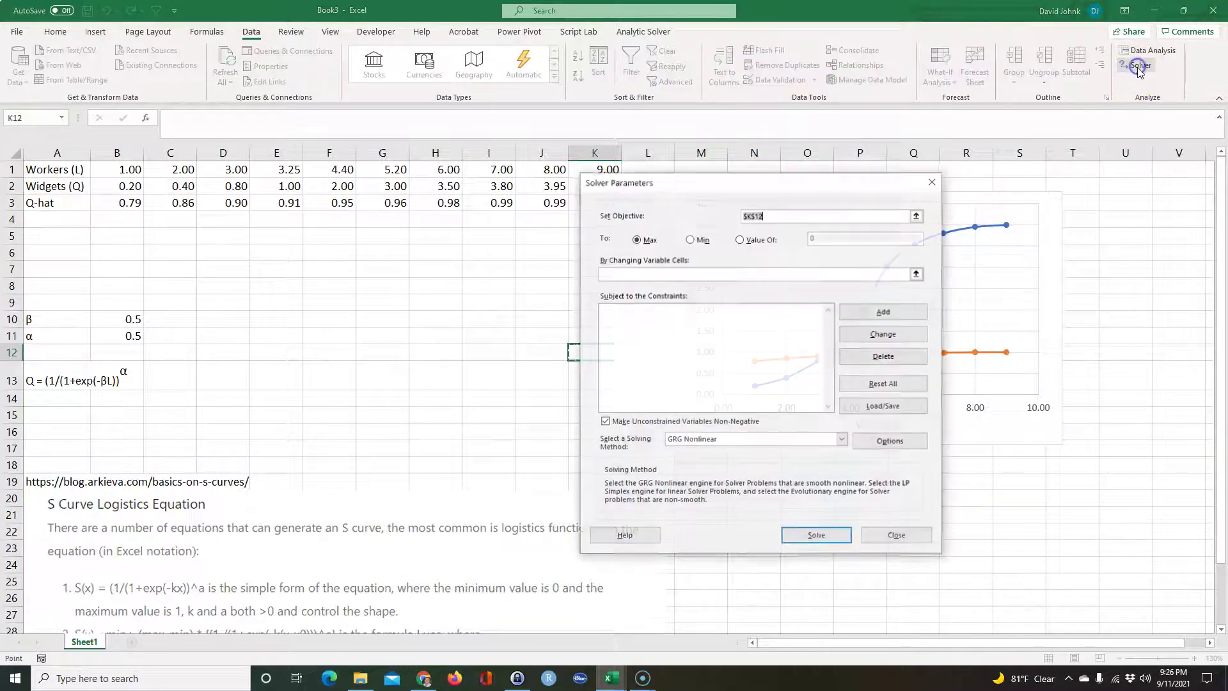
pyautogui.moveTo(744, 185); pyautogui.dragTo(486, 232)
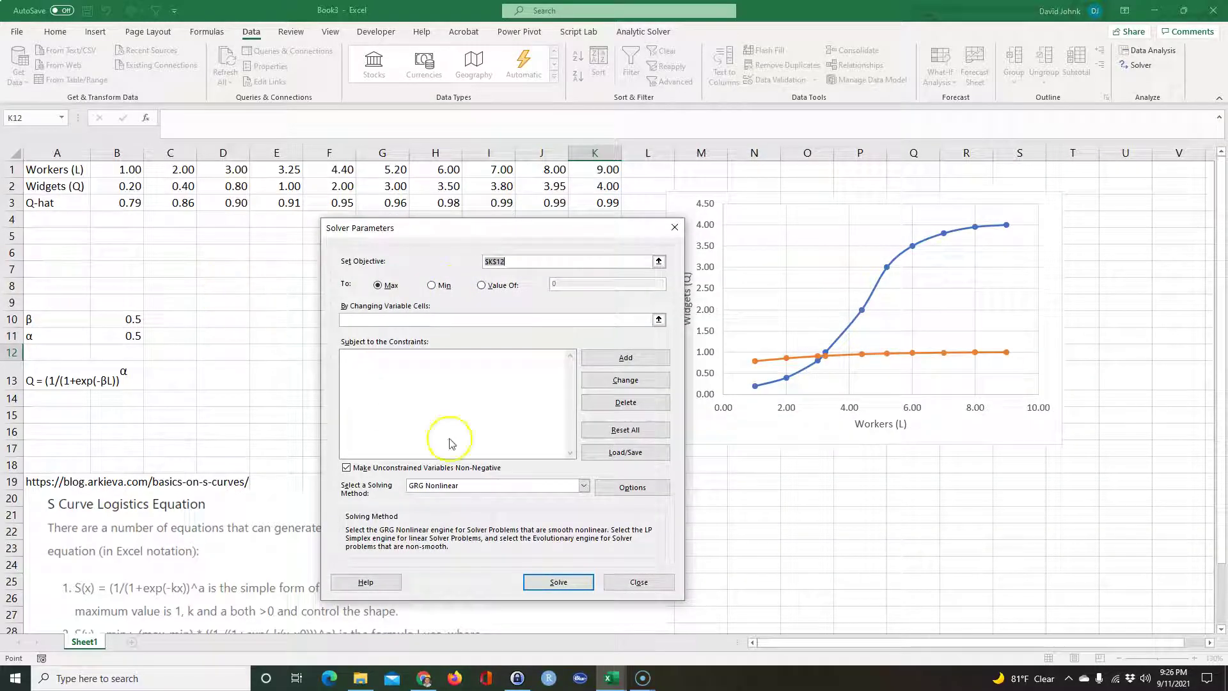
pyautogui.click(653, 588)
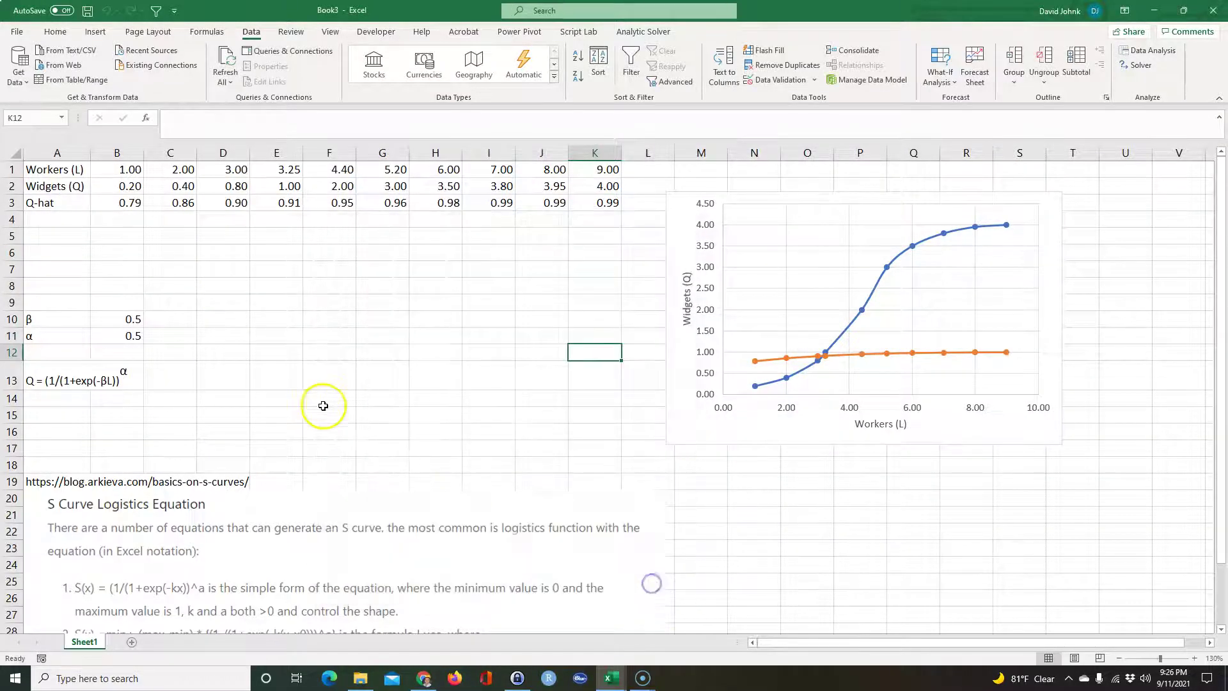
# Label cell A4 as error^2
pyautogui.click(49, 219)
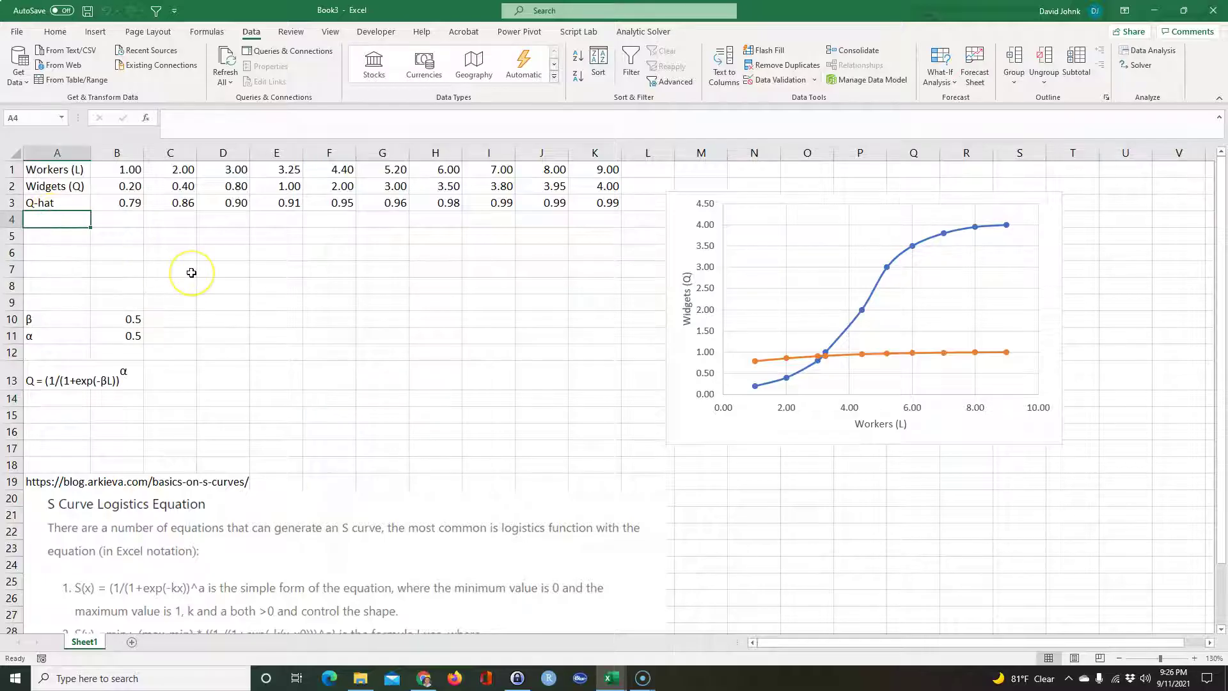
pyautogui.write('error^')
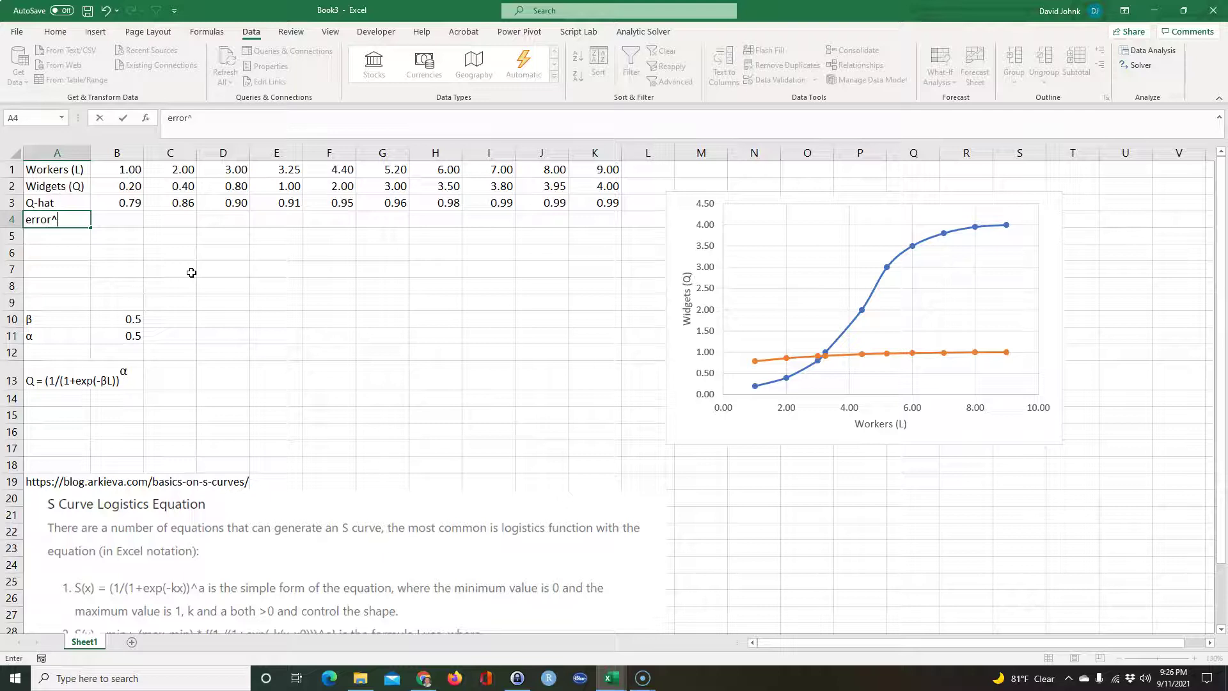
pyautogui.write('2')
pyautogui.press('Return')
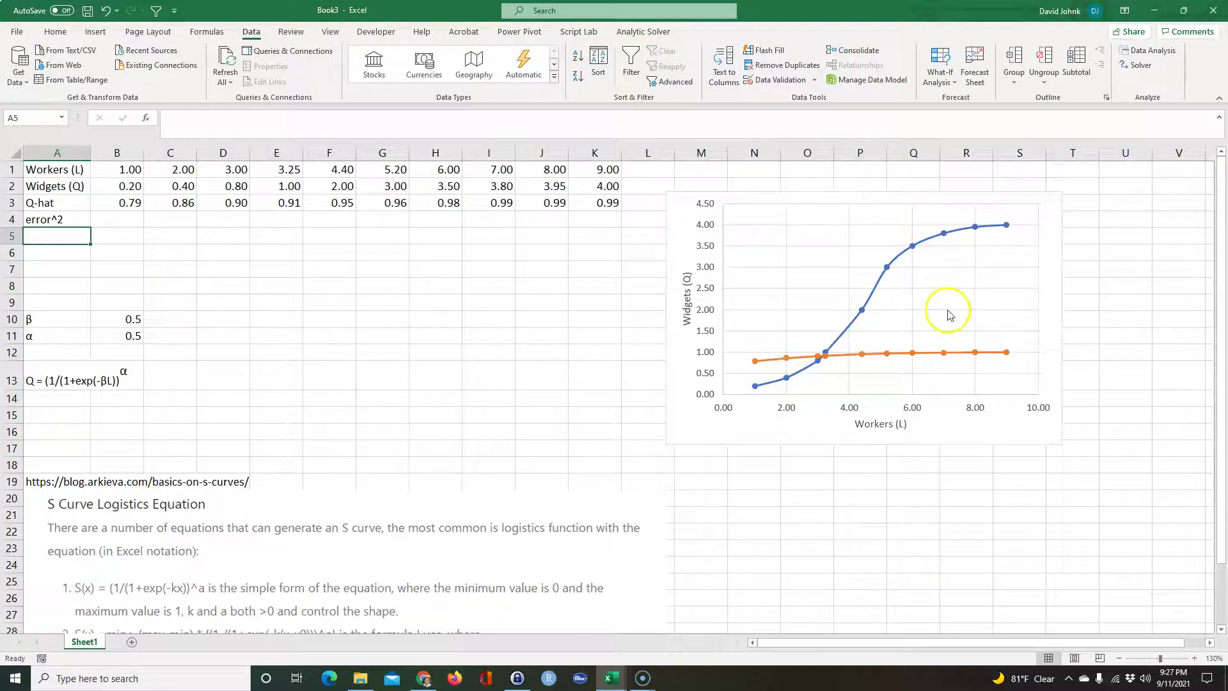
# Enter the squared error of Widgets B2 minus Q-hat B3 in B4
pyautogui.click(101, 220)
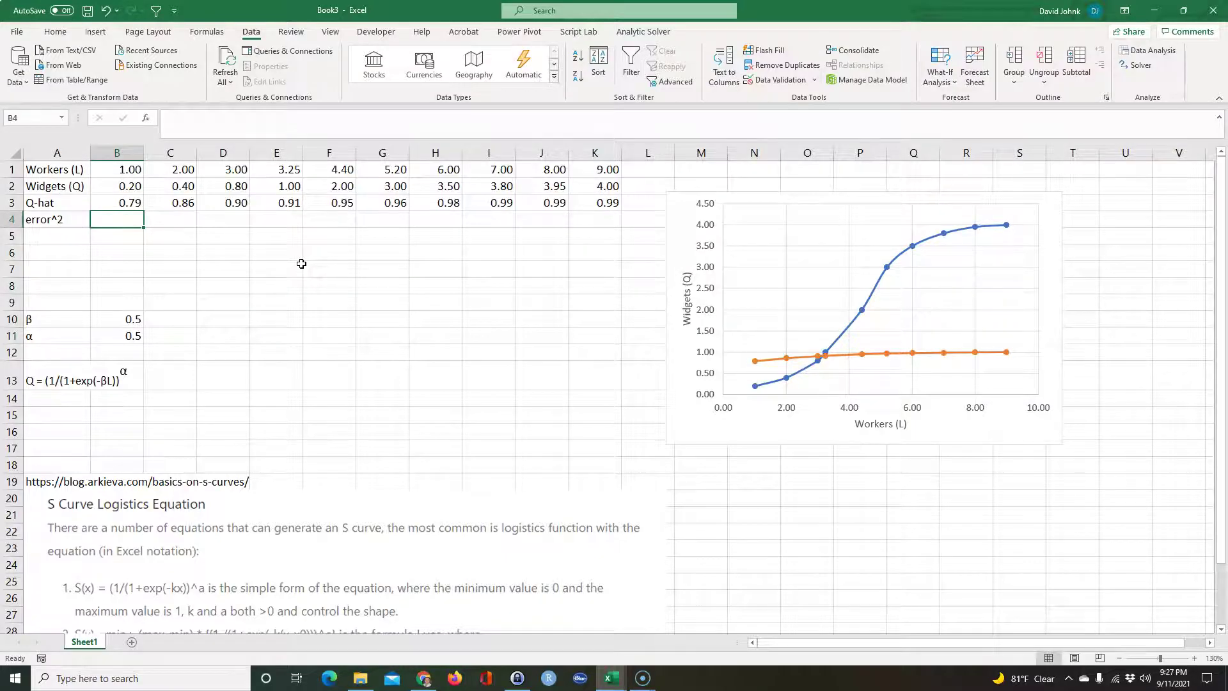
pyautogui.write('=')
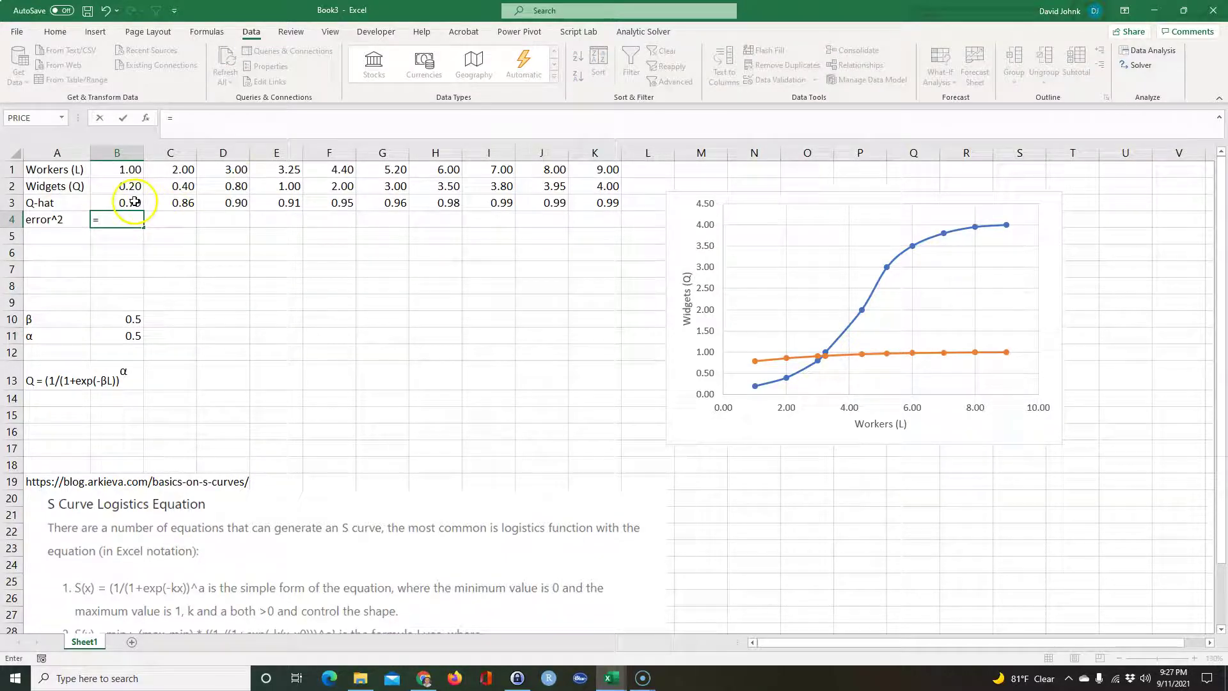
pyautogui.click(124, 185)
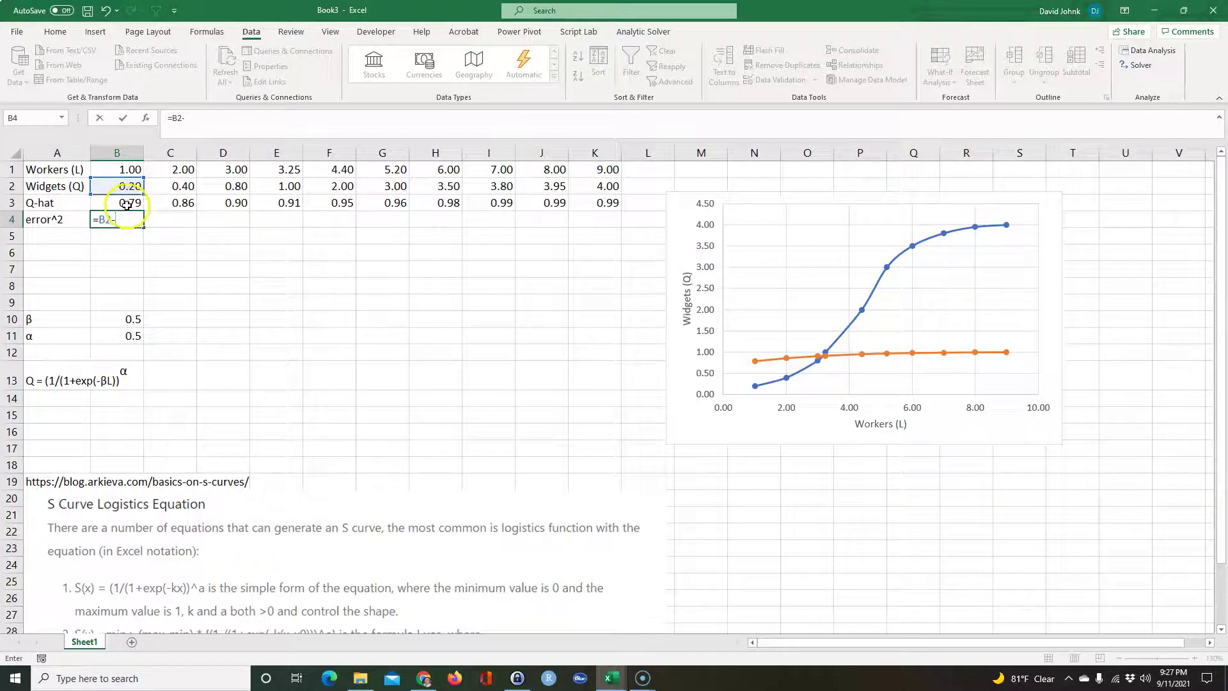
pyautogui.write('-')
pyautogui.click(126, 204)
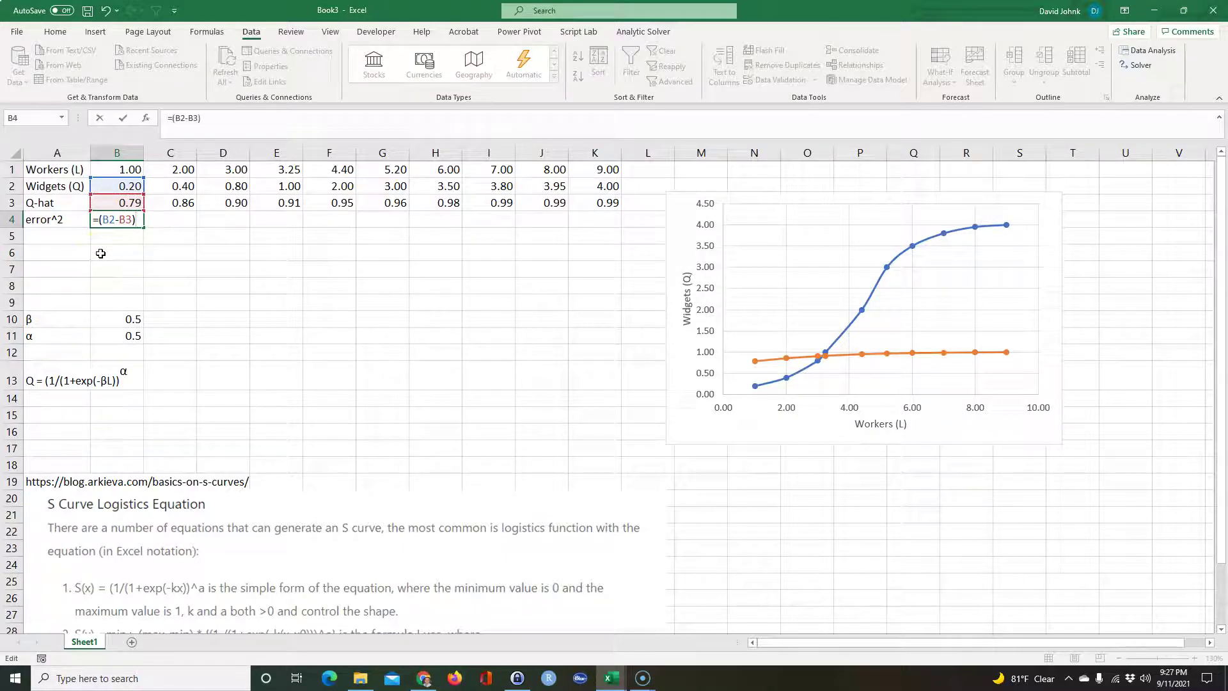
pyautogui.press('Return')
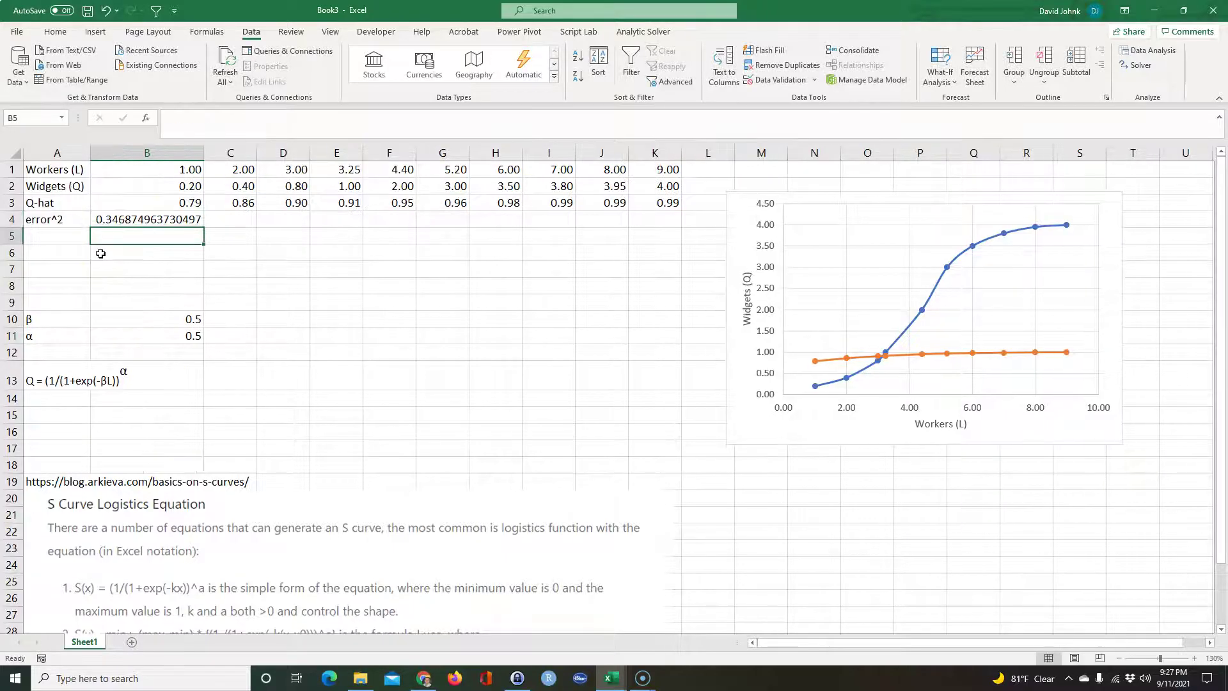
# Give B4 the two-decimal format of B3 and autofit column B
pyautogui.click(139, 201)
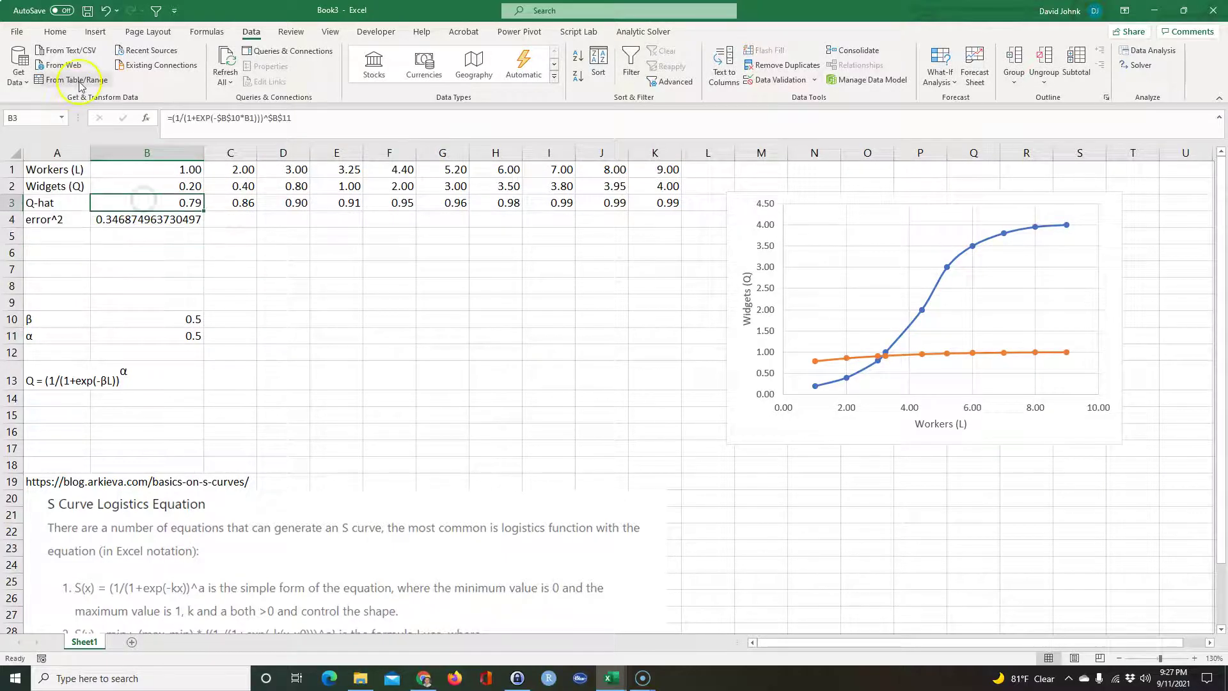
pyautogui.click(55, 31)
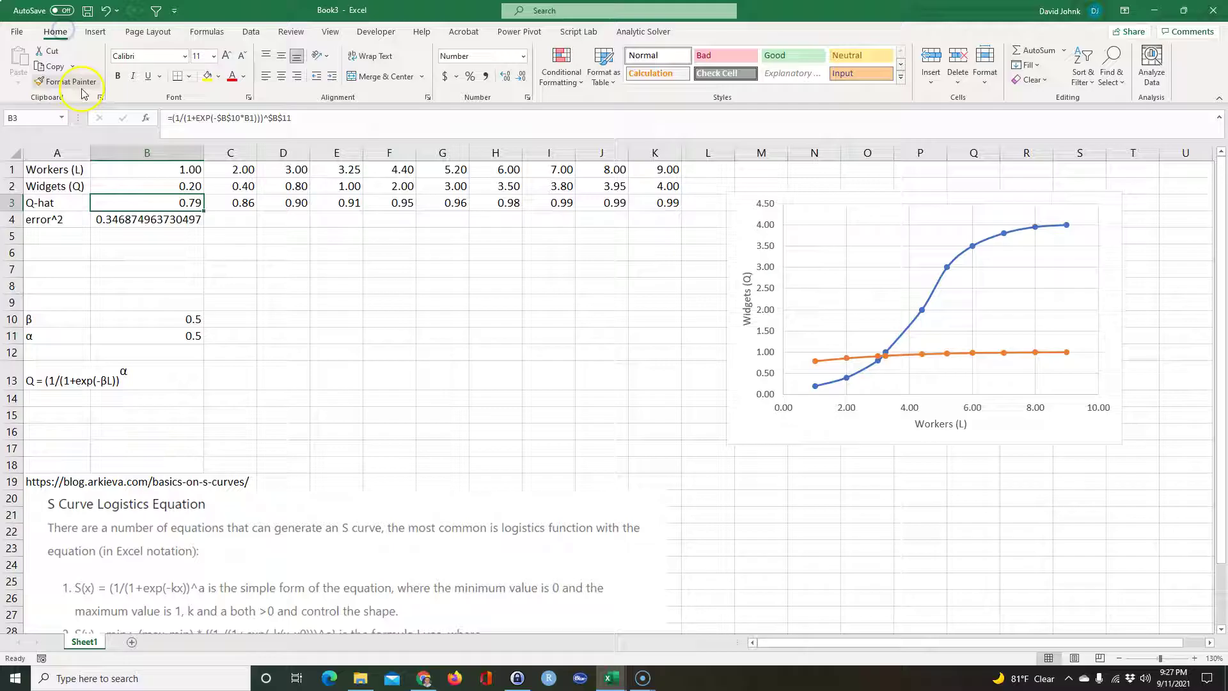
pyautogui.click(79, 79)
pyautogui.click(111, 214)
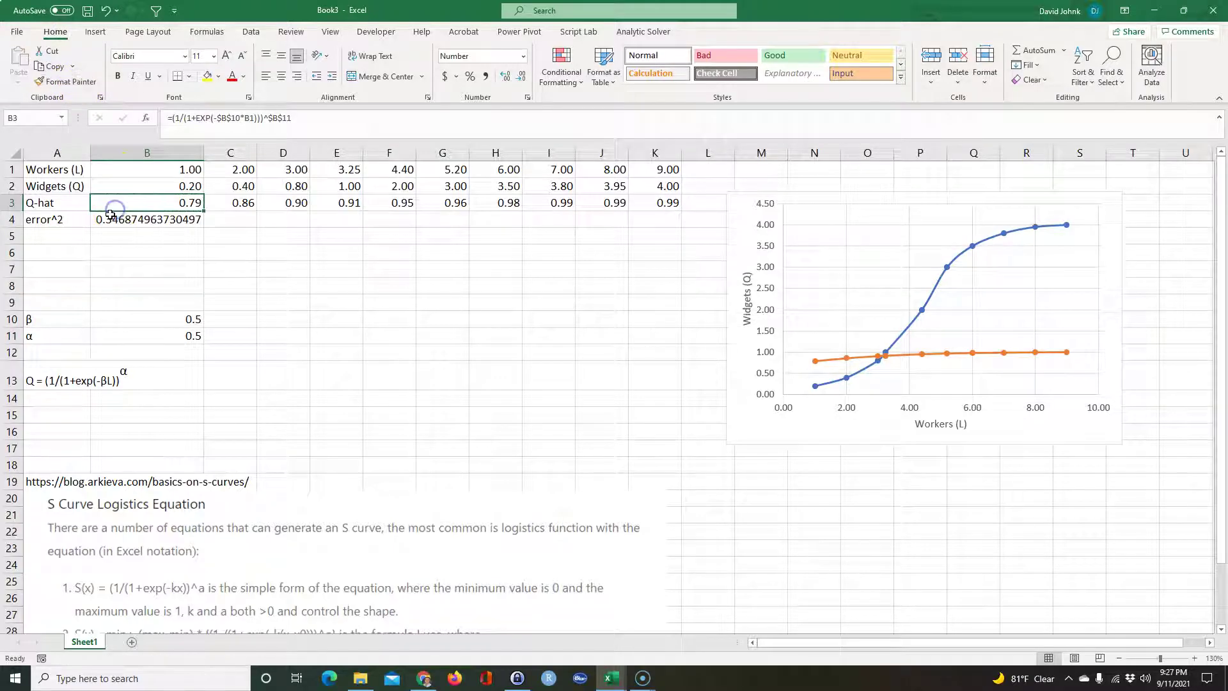
pyautogui.click(179, 202)
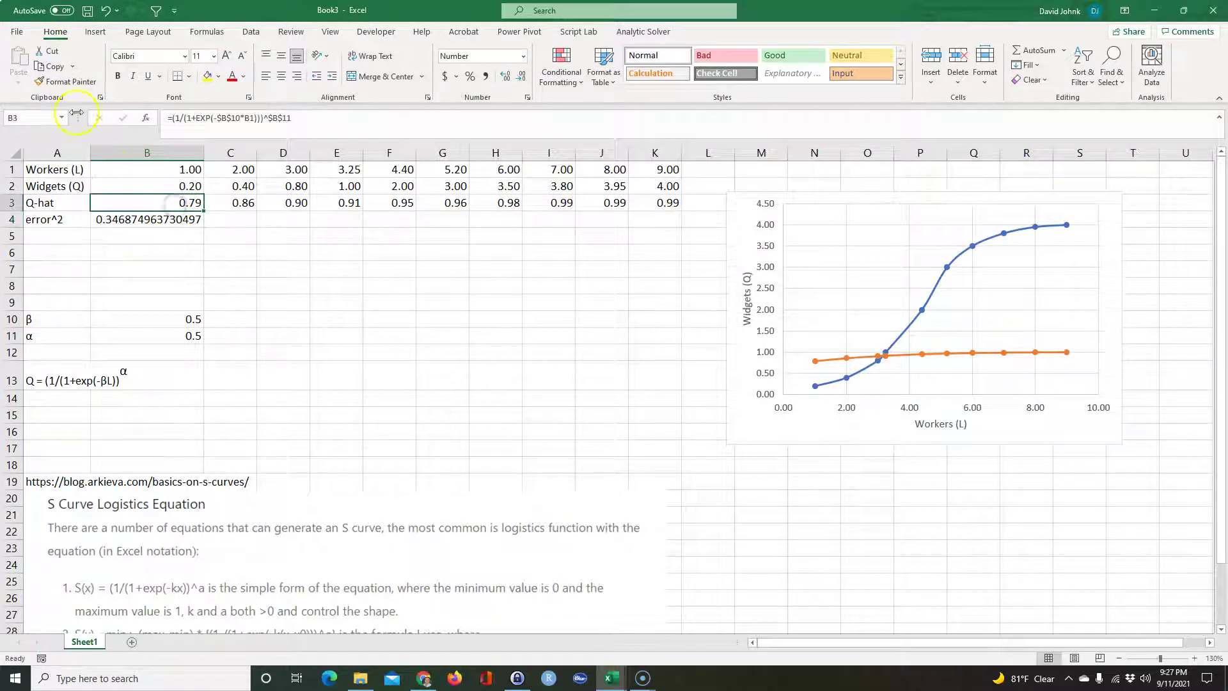
pyautogui.click(76, 82)
pyautogui.click(170, 220)
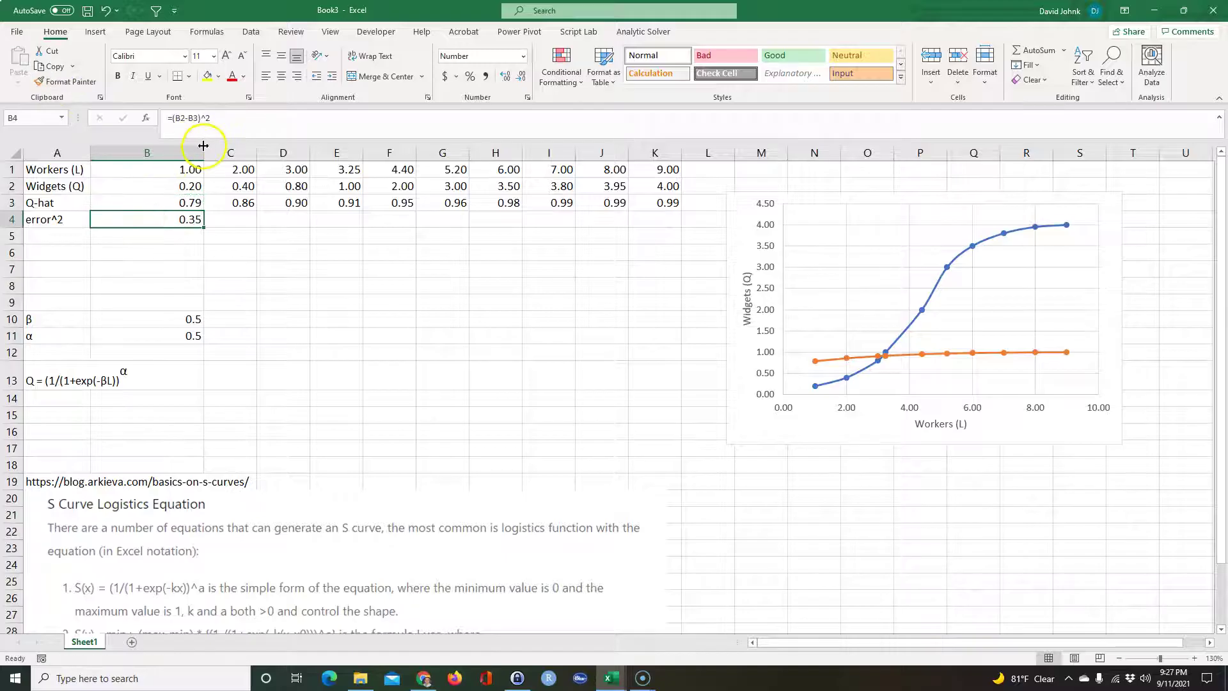
pyautogui.doubleClick(204, 151)
pyautogui.click(195, 251)
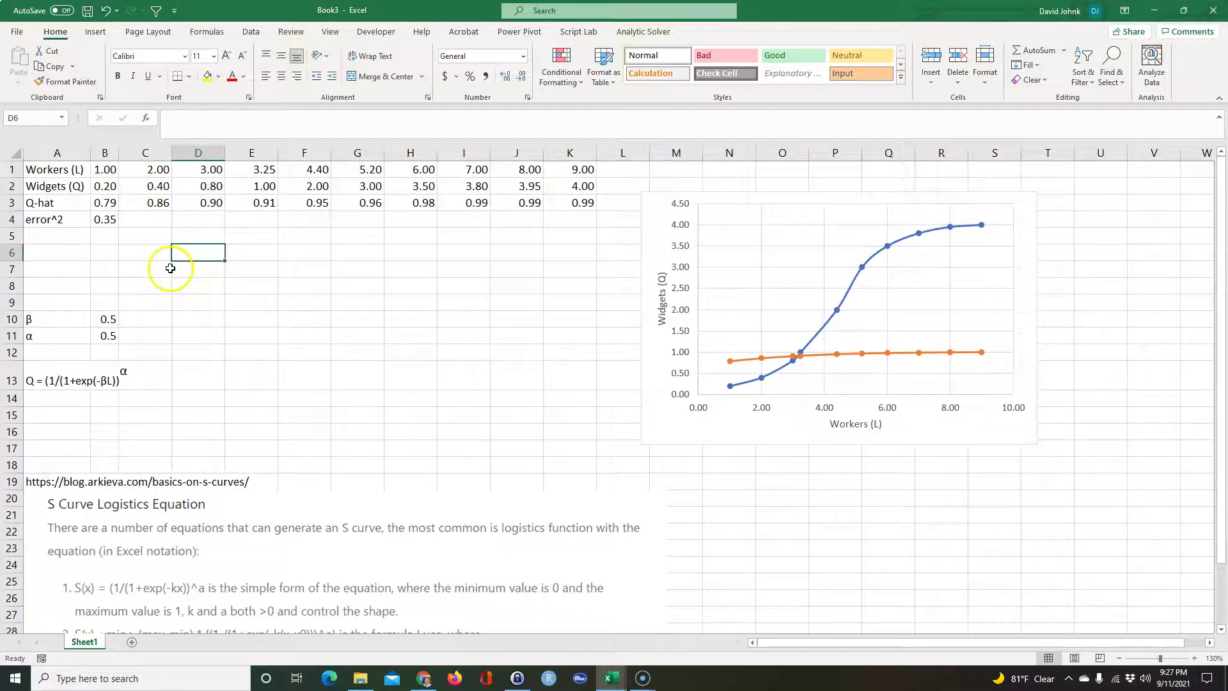
# Fill the squared-error formula across B4:K4, giving values from 0.35 to 9.03
pyautogui.click(104, 221)
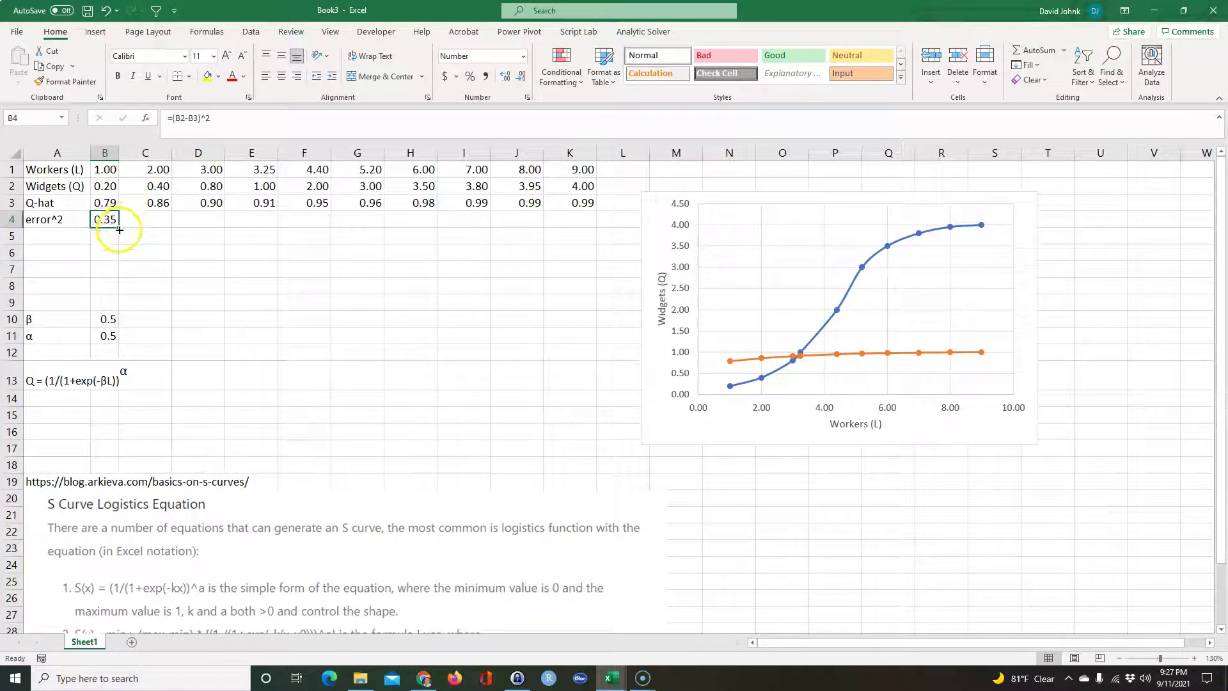
pyautogui.moveTo(119, 228); pyautogui.dragTo(593, 223)
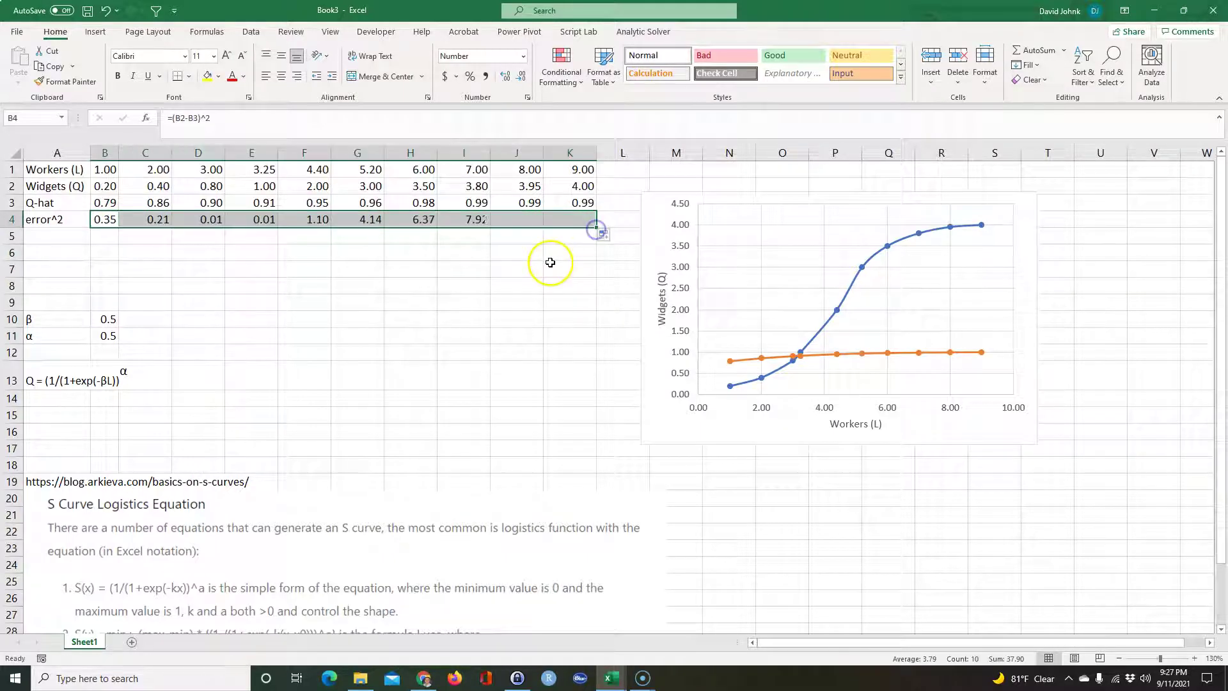
pyautogui.click(58, 242)
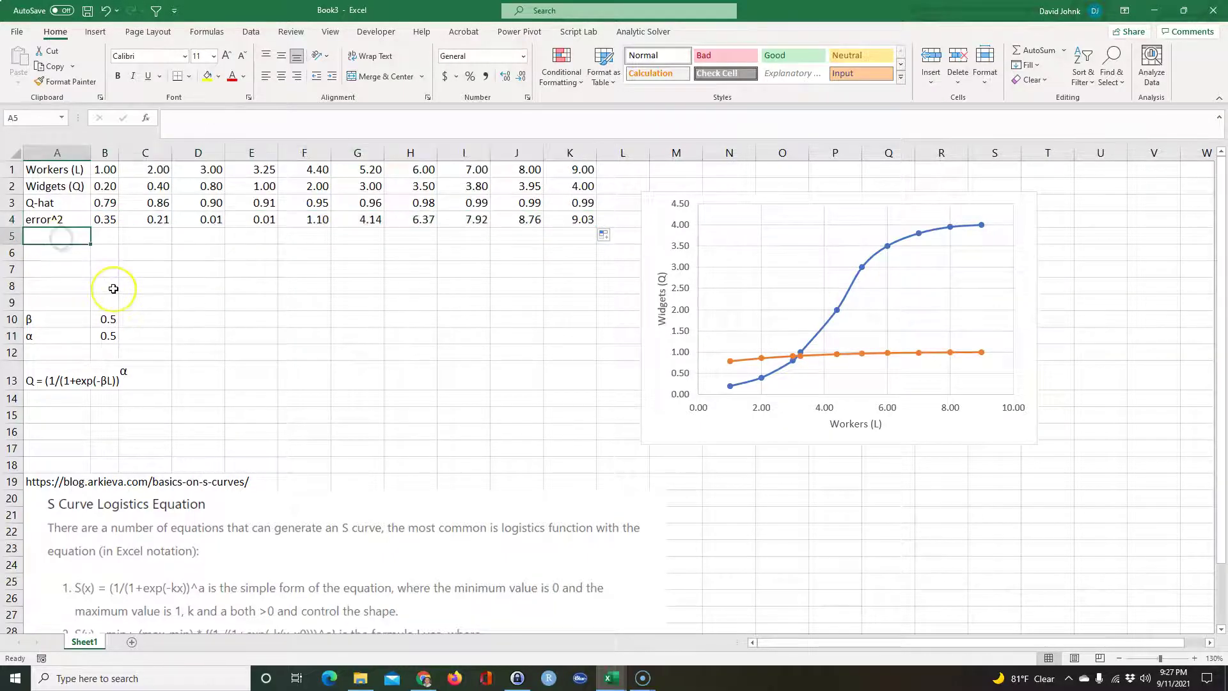
# Label A5 'MSE' and enter =AVERAGE(B4:K4) in B5, giving 3.79
pyautogui.write('MSE')
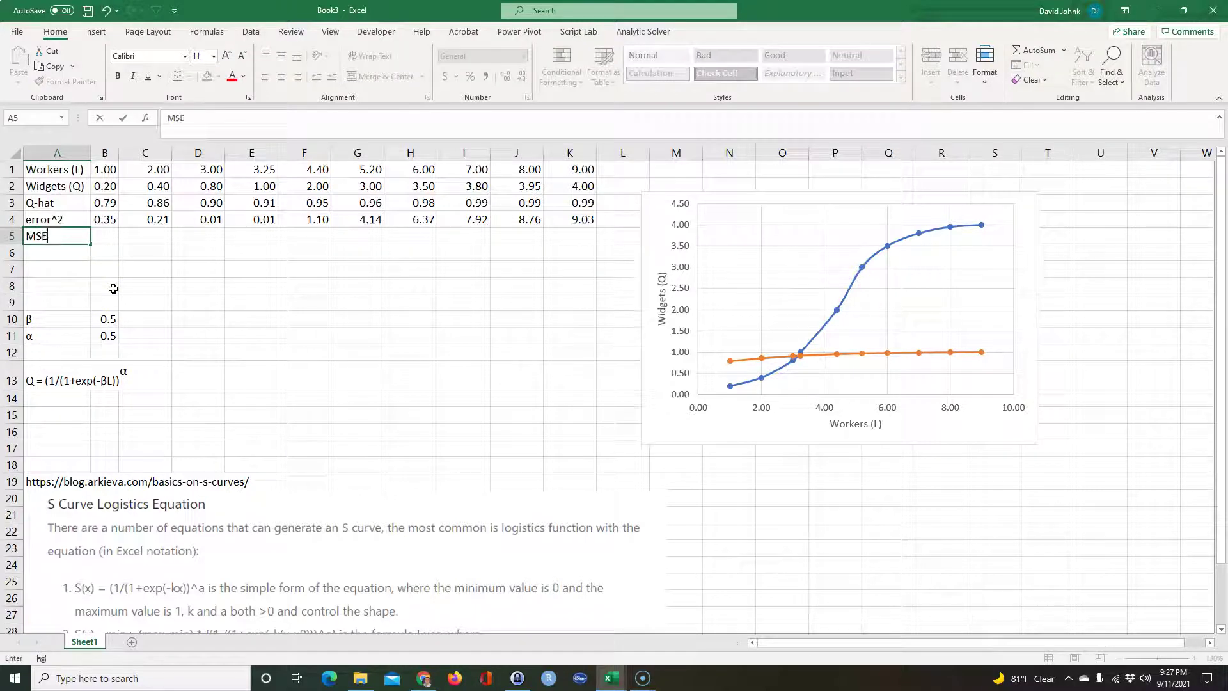
pyautogui.press('Tab')
pyautogui.write('=')
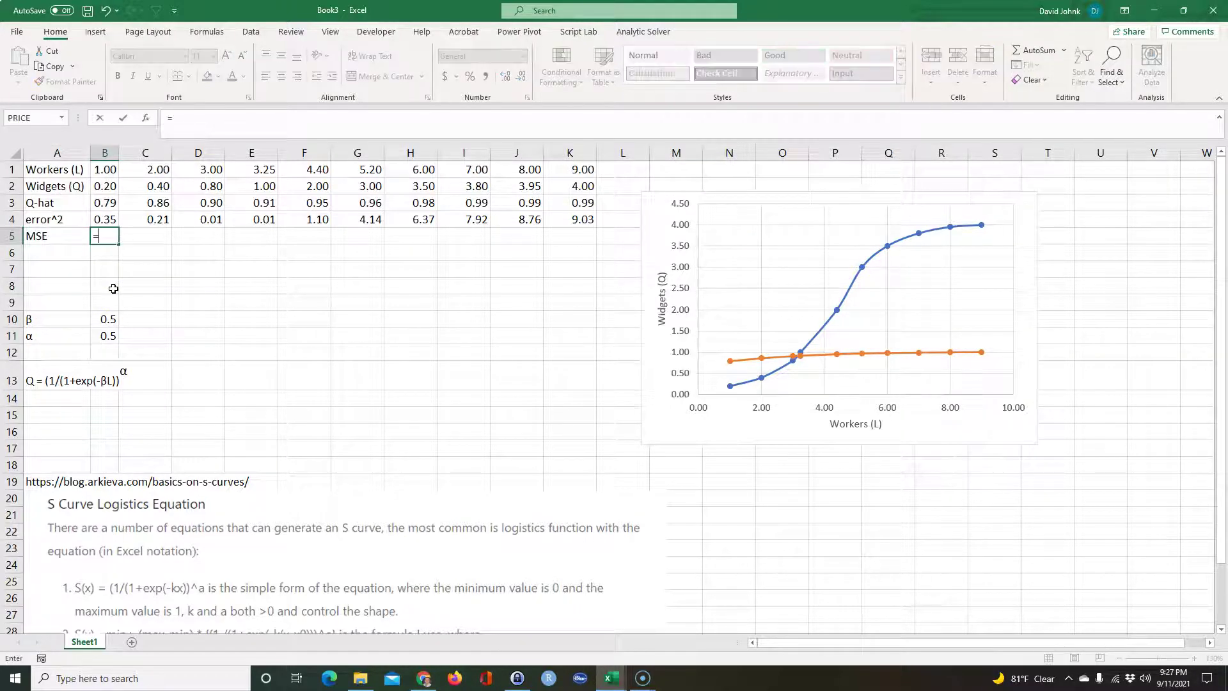
pyautogui.write('average(')
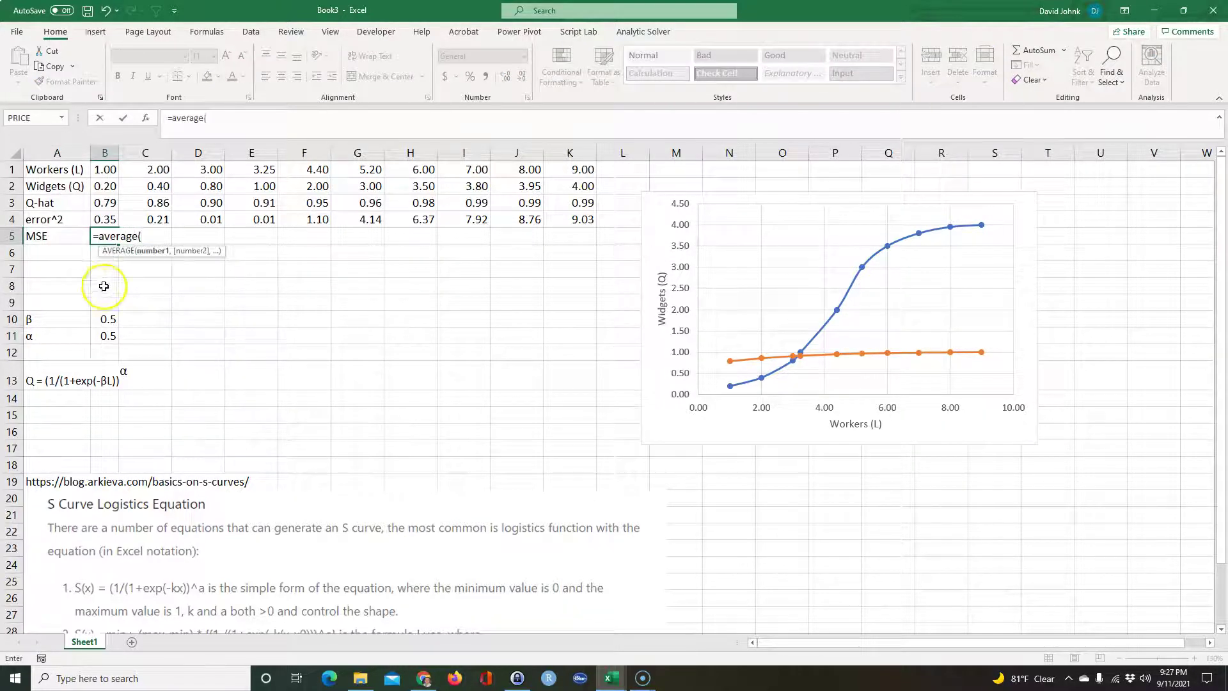
pyautogui.moveTo(101, 221); pyautogui.dragTo(574, 216)
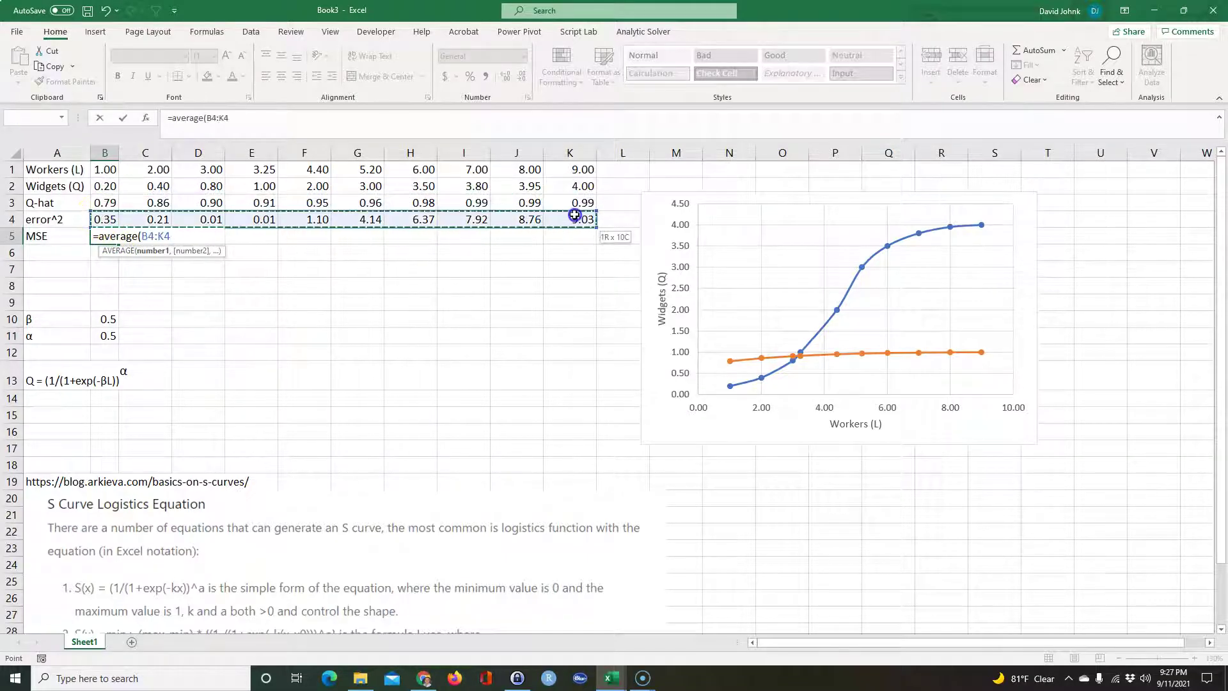
pyautogui.press('Return')
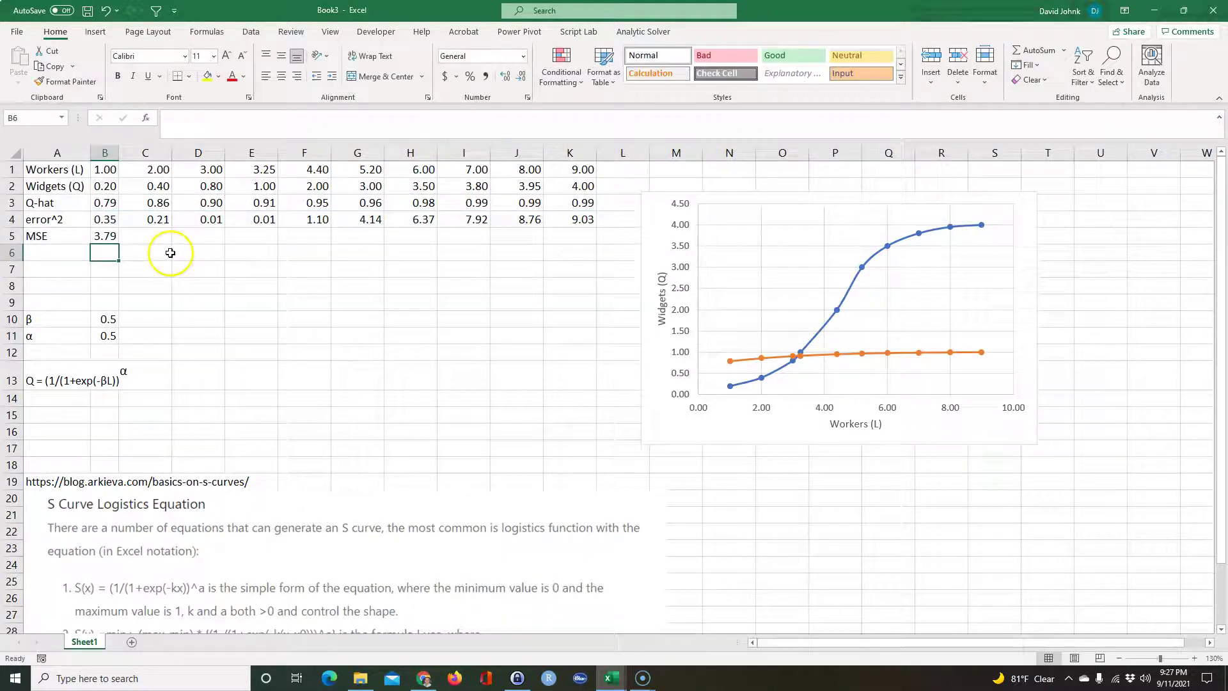
# Review the MSE formula, the β and α values in B10:B11, and the Q formula in A13
pyautogui.click(104, 240)
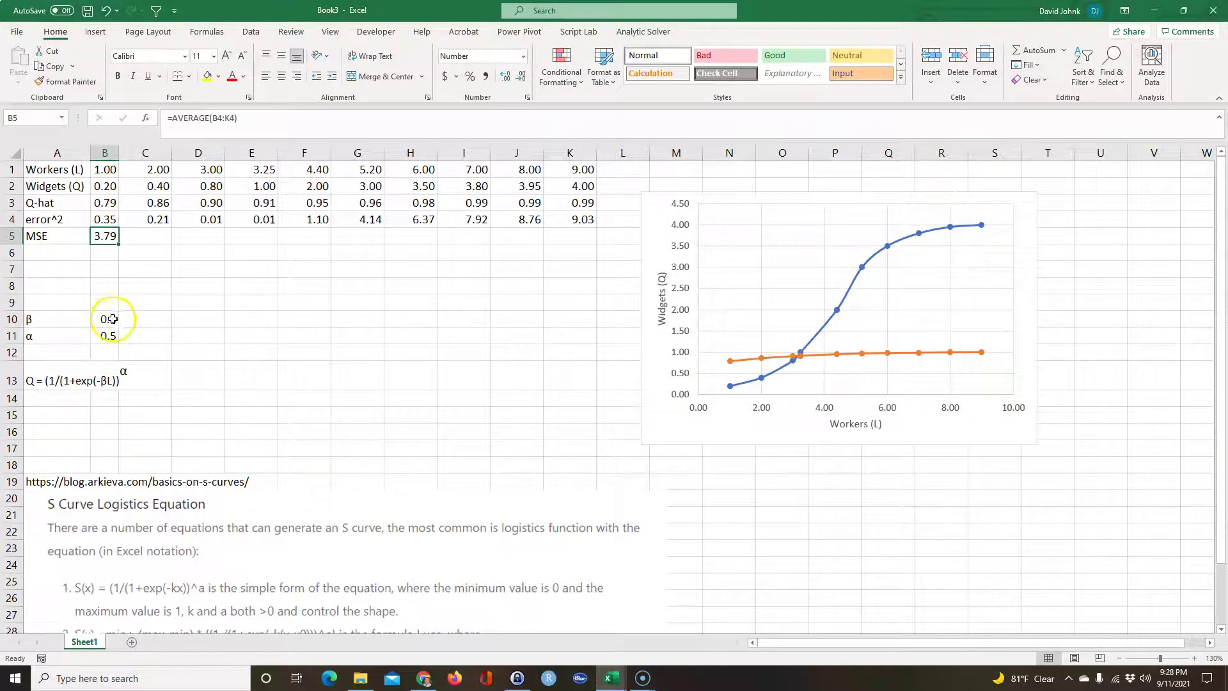
pyautogui.moveTo(108, 320); pyautogui.dragTo(108, 337)
pyautogui.click(26, 383)
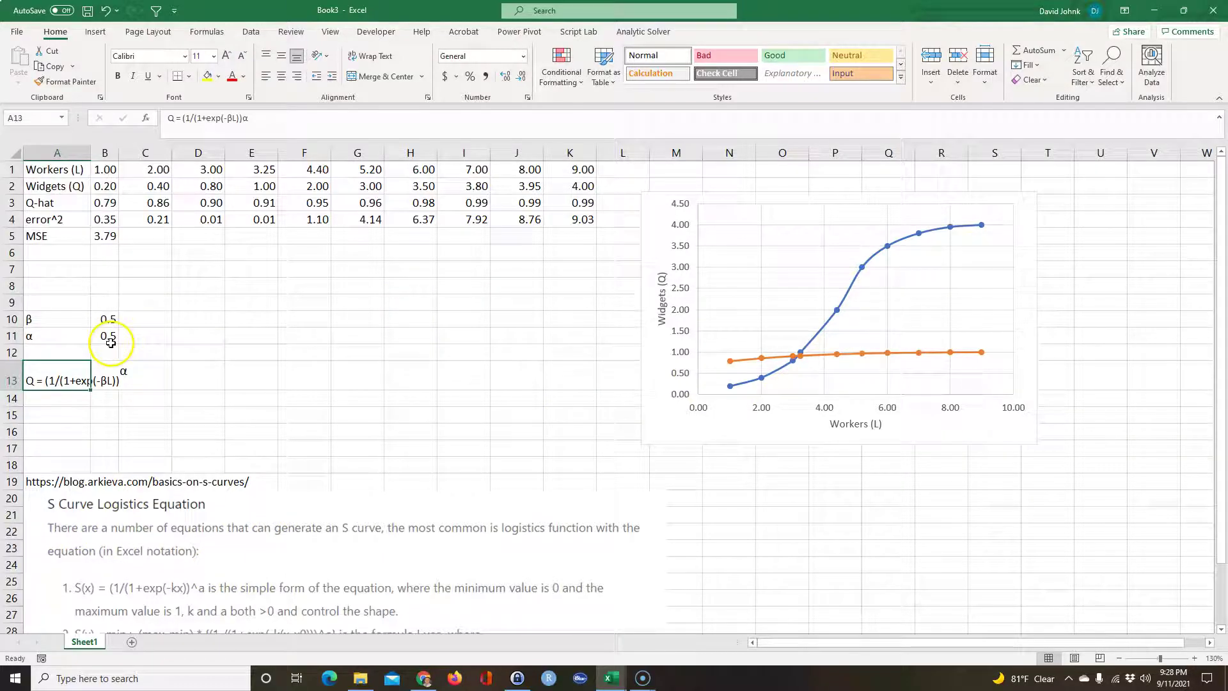
# Change β in B10 from 0.5 to 0.4 and confirm MSE in B5 rises to 3.83
pyautogui.click(114, 323)
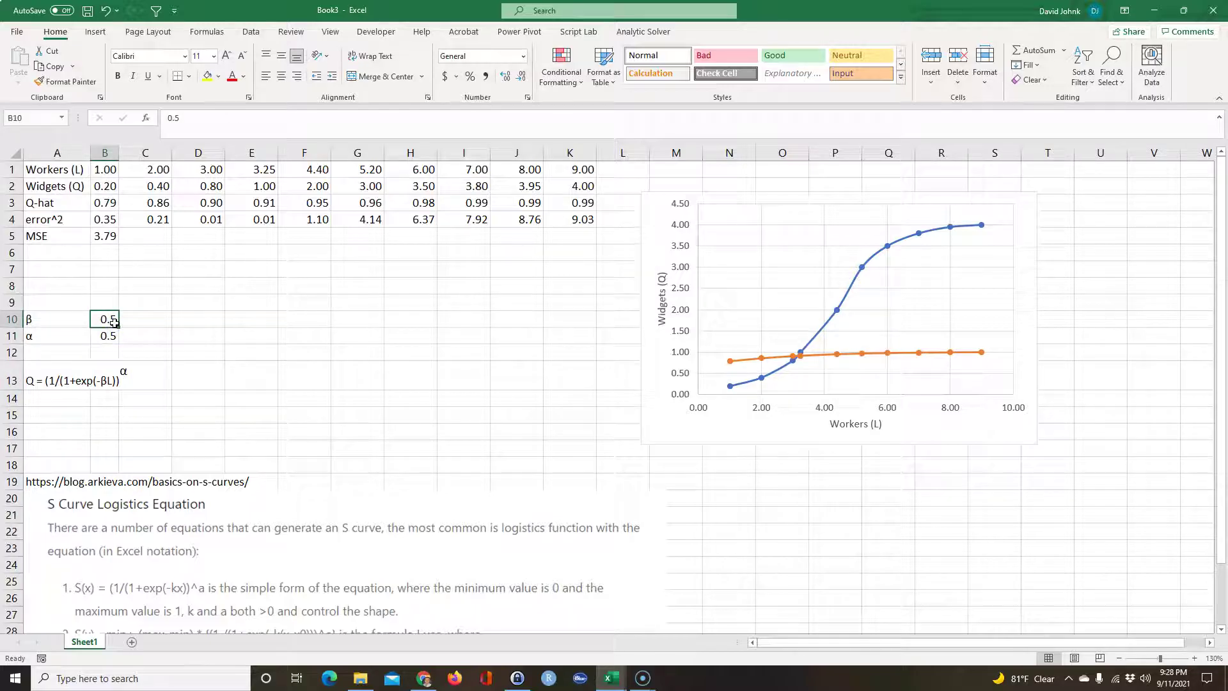
pyautogui.press('alt')
pyautogui.scroll(-2, 340, 328)
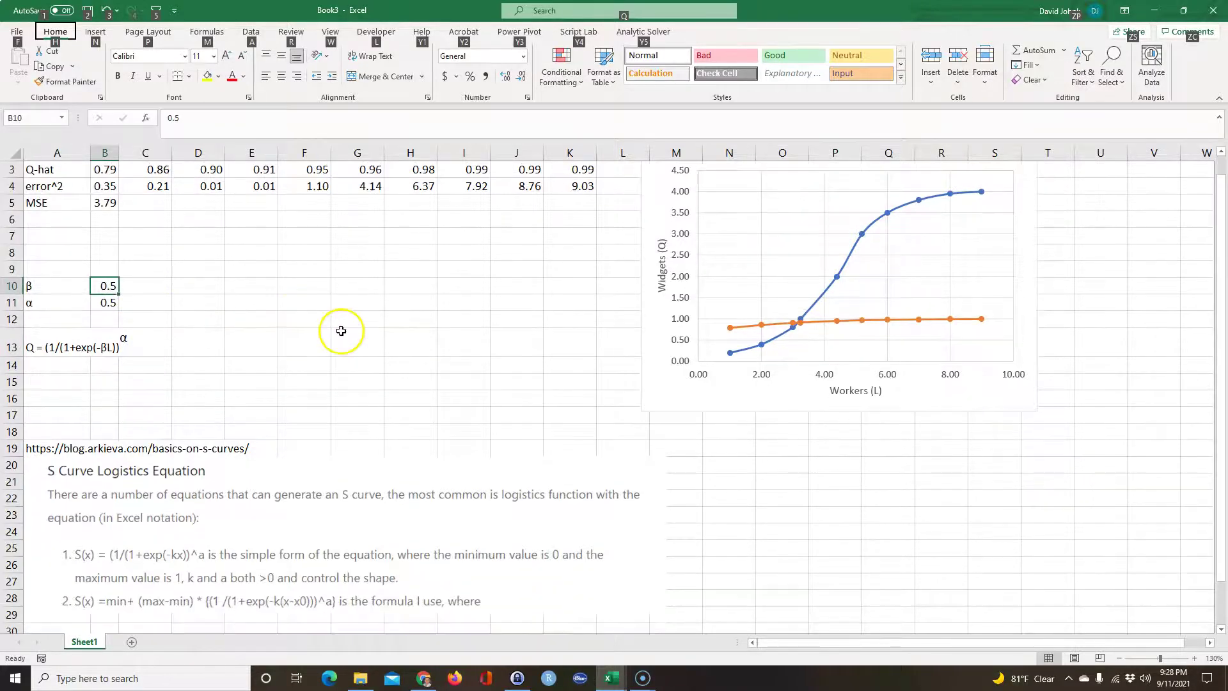
pyautogui.click(349, 317)
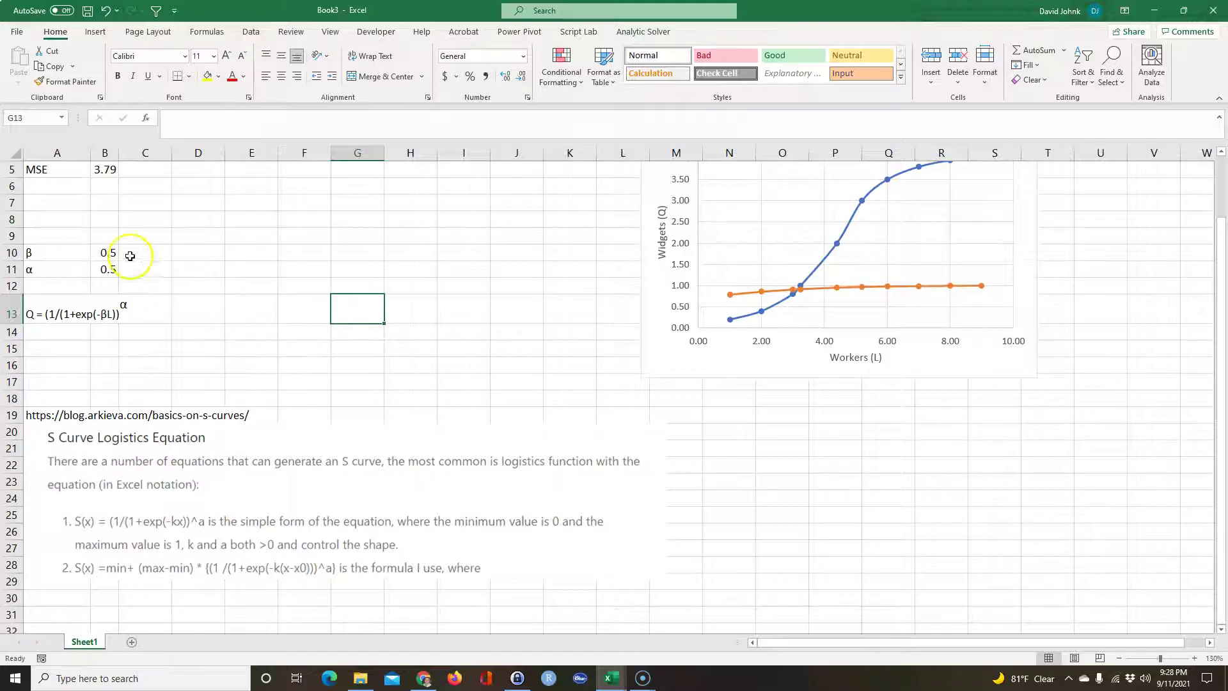
pyautogui.click(105, 255)
pyautogui.write('0.4')
pyautogui.press('Return')
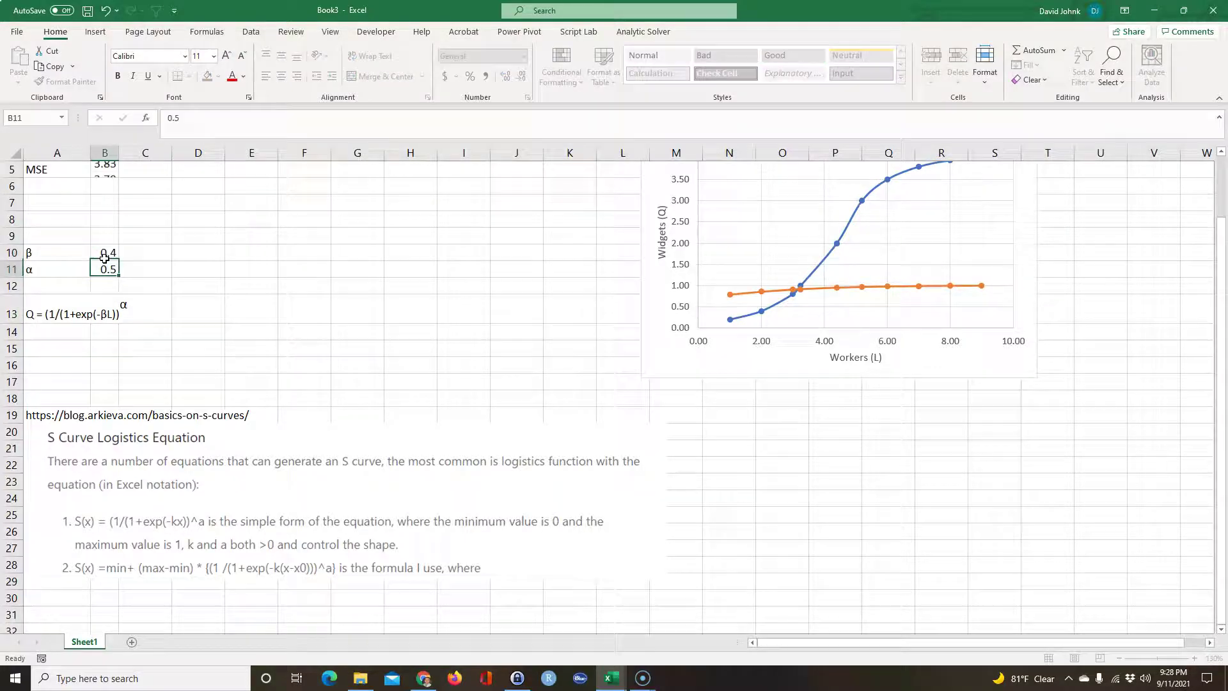
pyautogui.scroll(2, 320, 183)
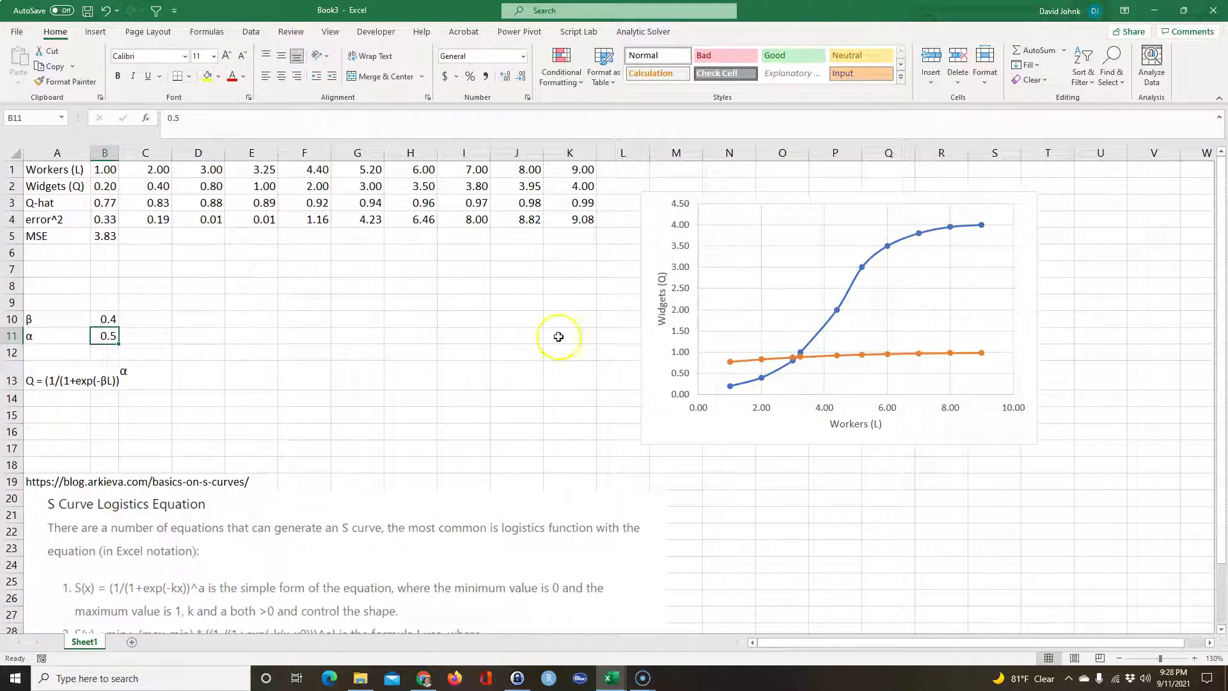
pyautogui.click(104, 238)
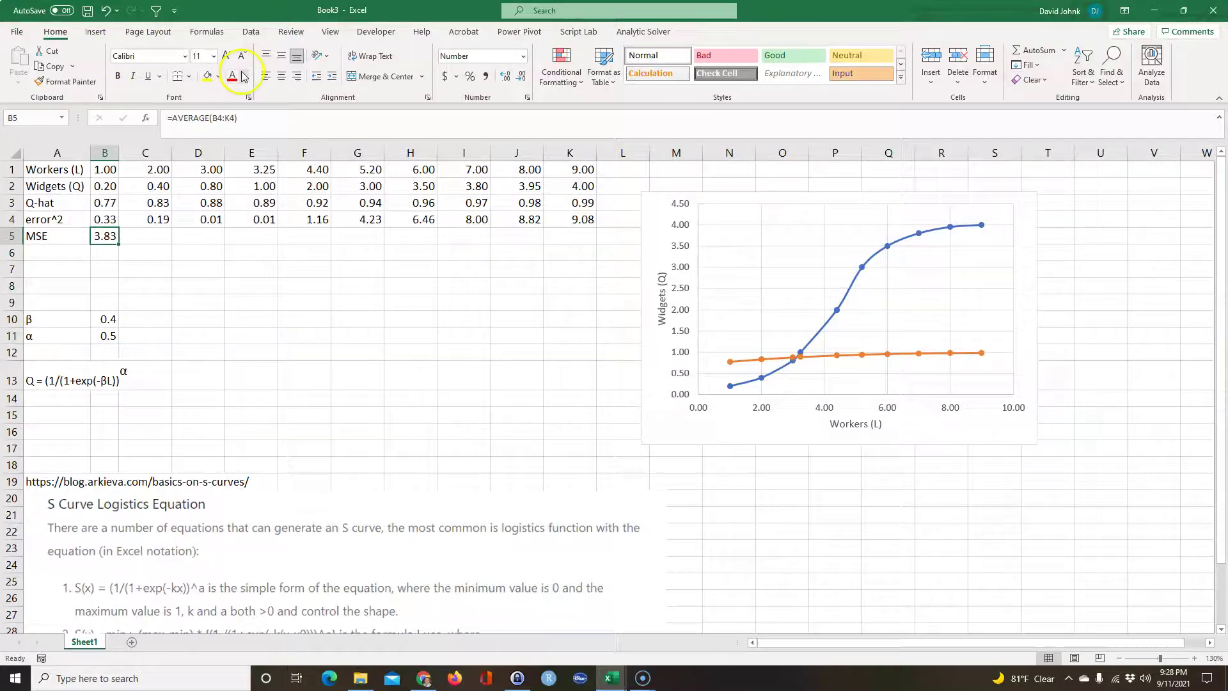
# Set up Solver to minimise B5 by changing β and α in B10:B11
pyautogui.click(256, 36)
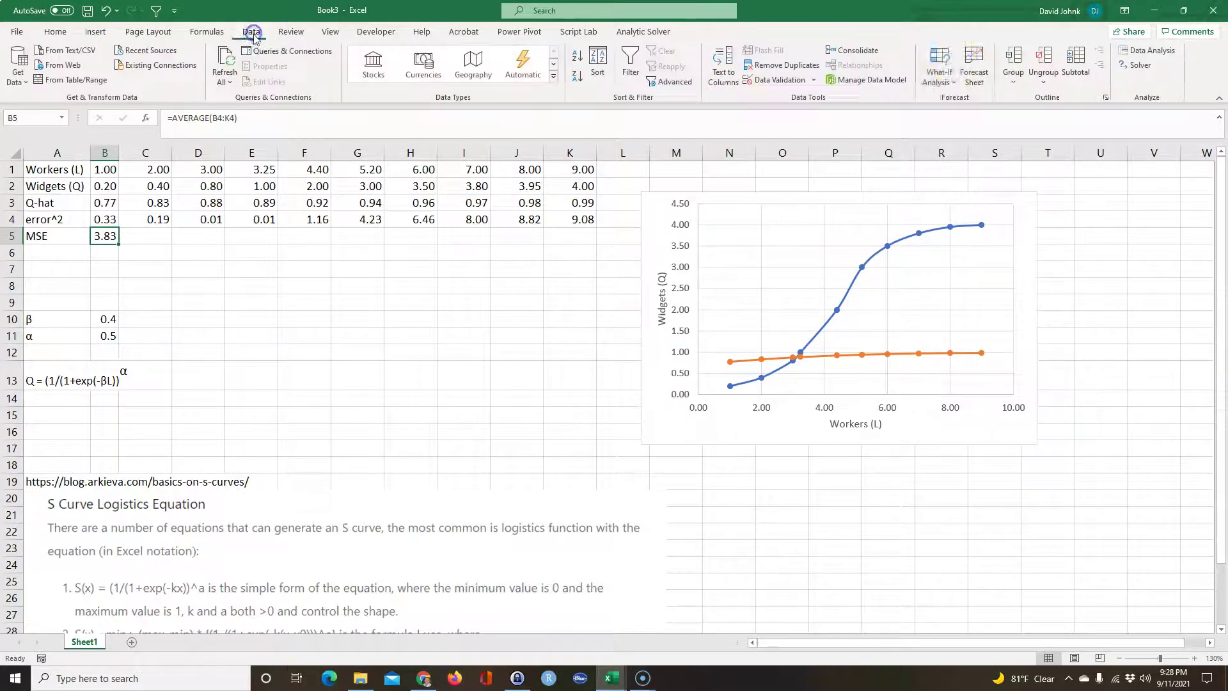
pyautogui.click(1139, 67)
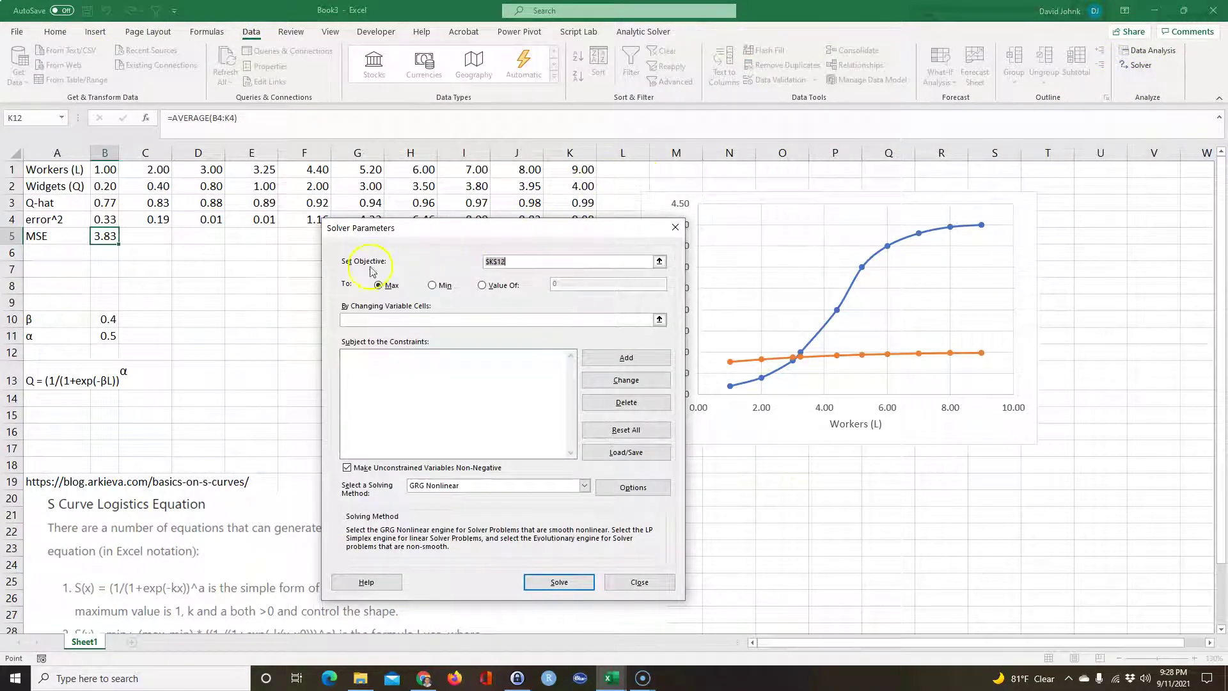
pyautogui.click(104, 237)
pyautogui.click(433, 286)
pyautogui.click(508, 260)
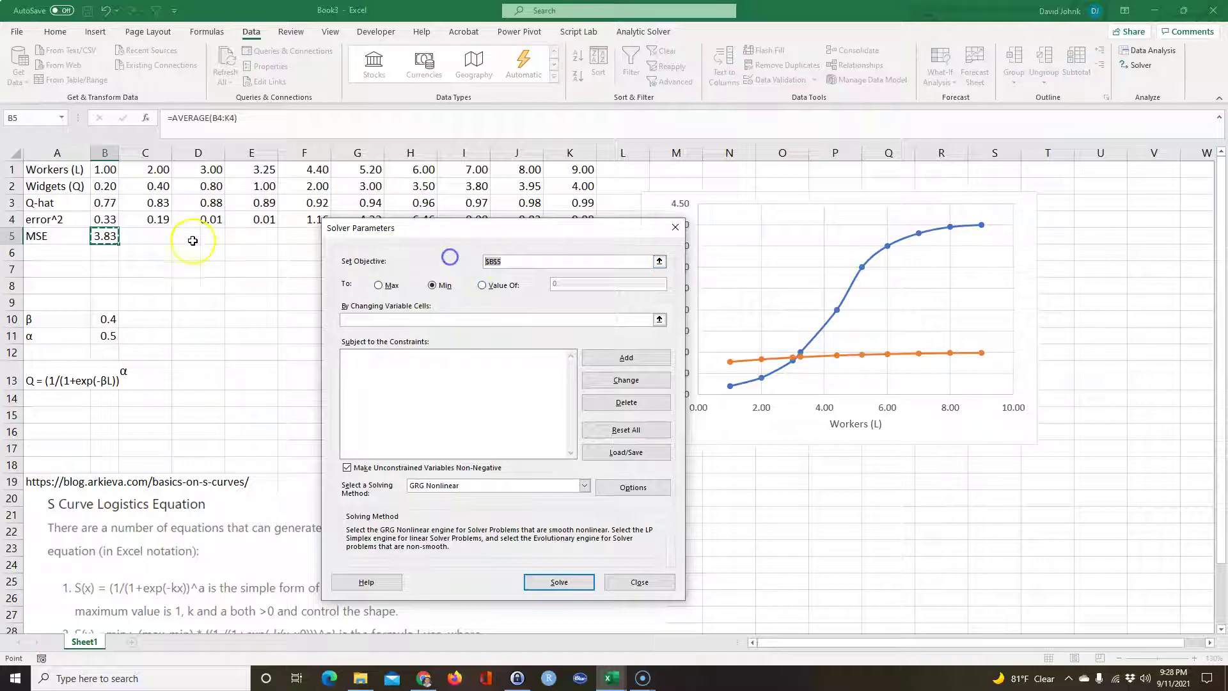
pyautogui.click(105, 236)
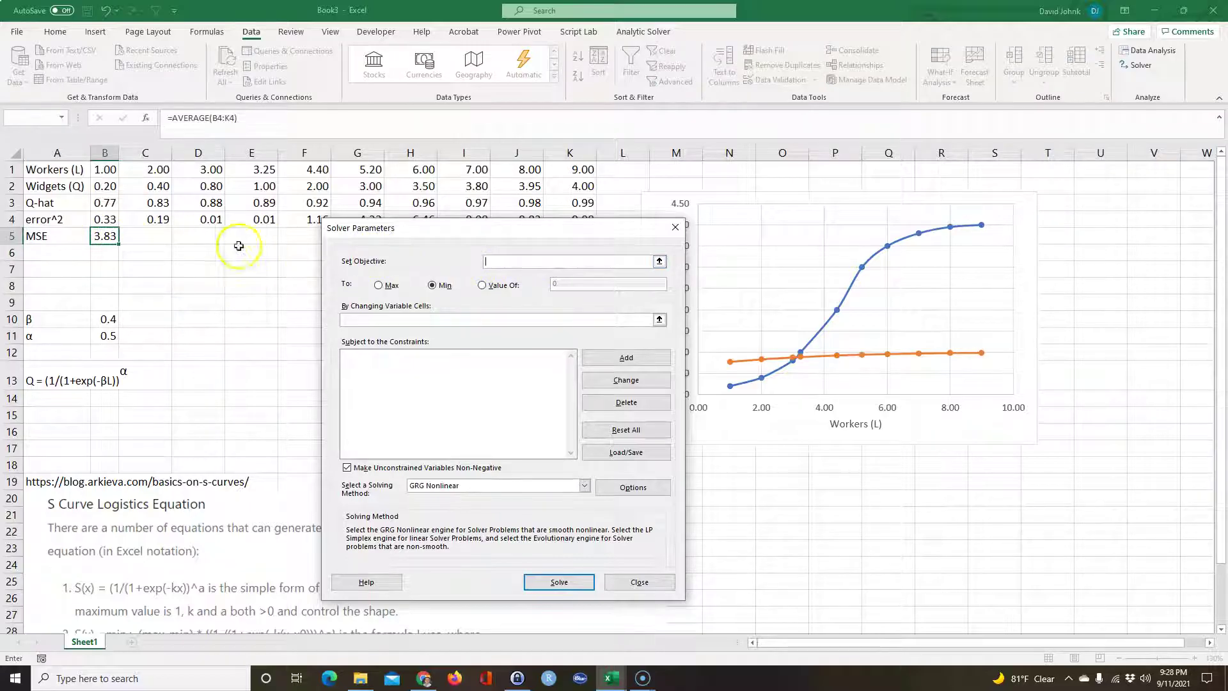
pyautogui.click(82, 236)
pyautogui.click(362, 320)
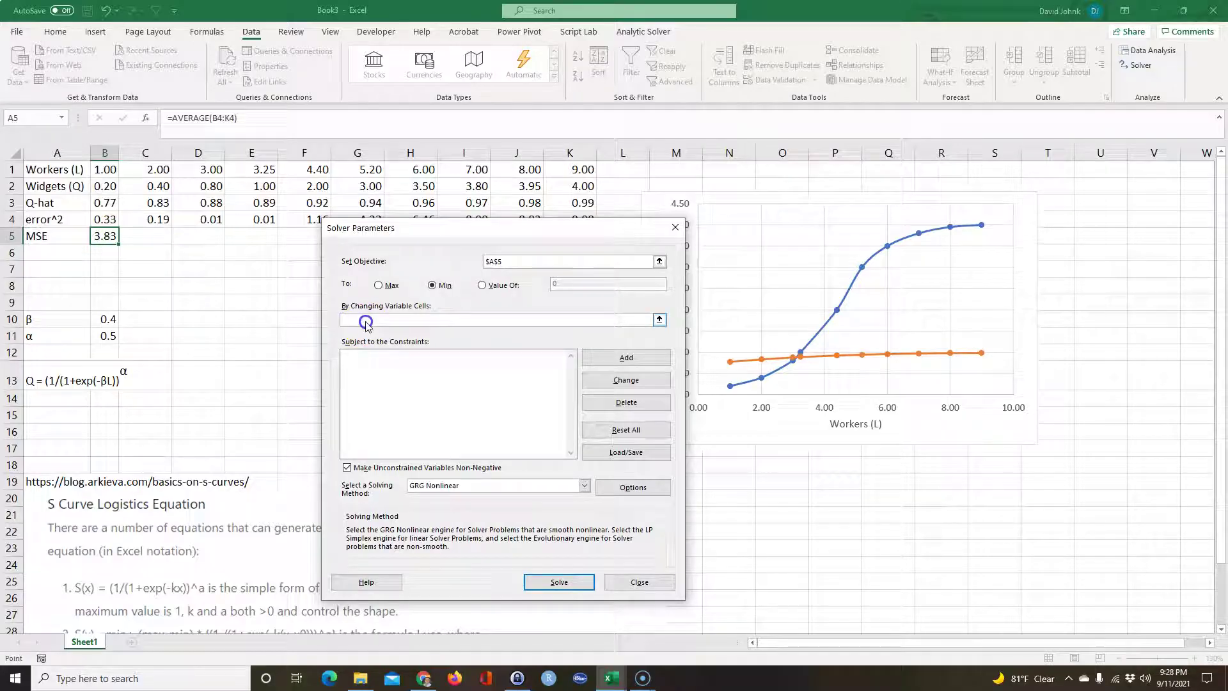
pyautogui.moveTo(105, 319); pyautogui.dragTo(106, 335)
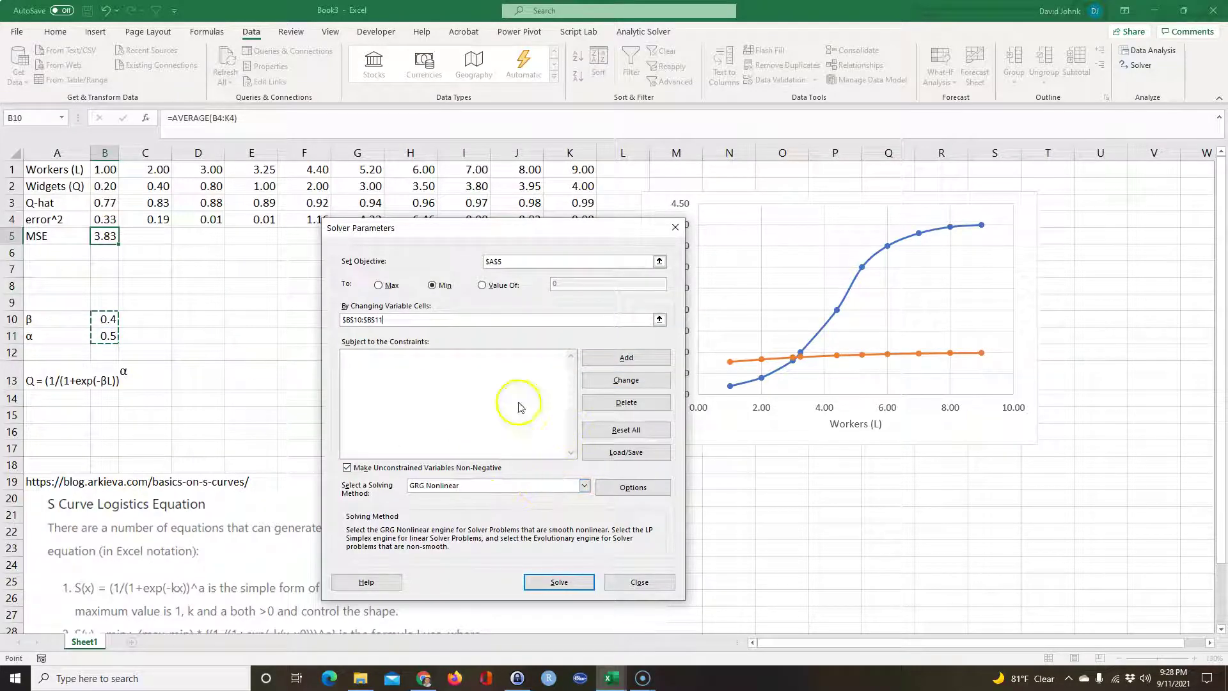
# Correct the objective to B5 after the formula warning and solve, fitting β 2.6, α 157
pyautogui.click(559, 584)
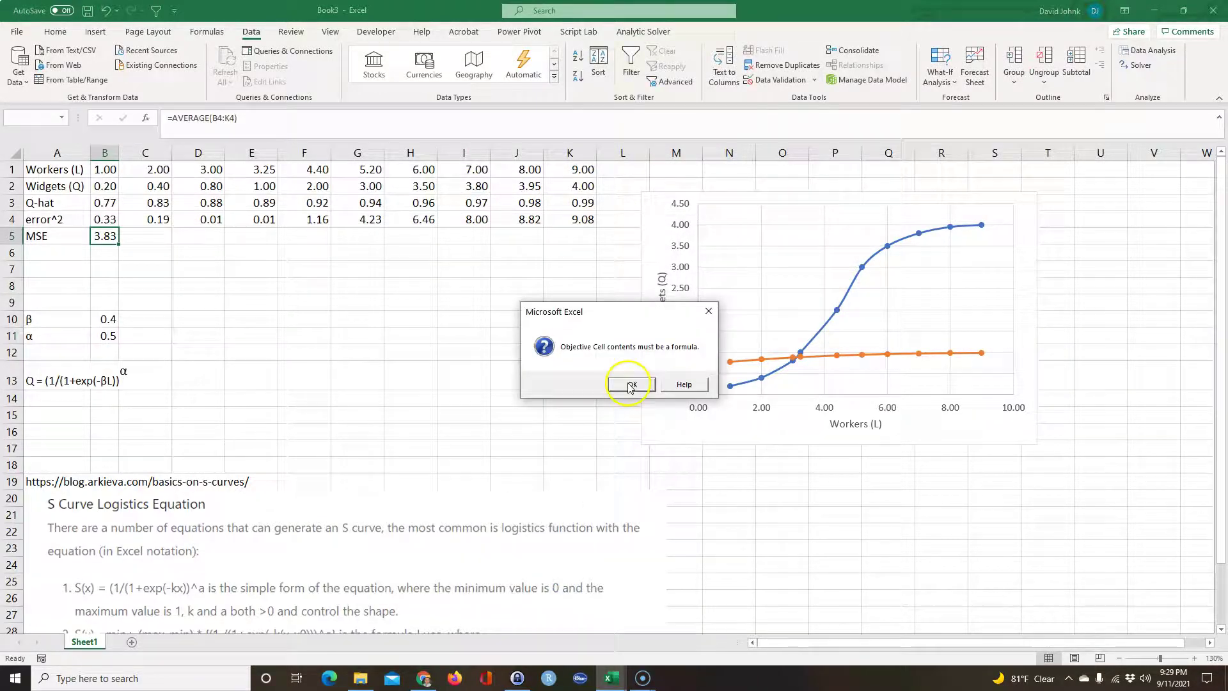
pyautogui.click(630, 385)
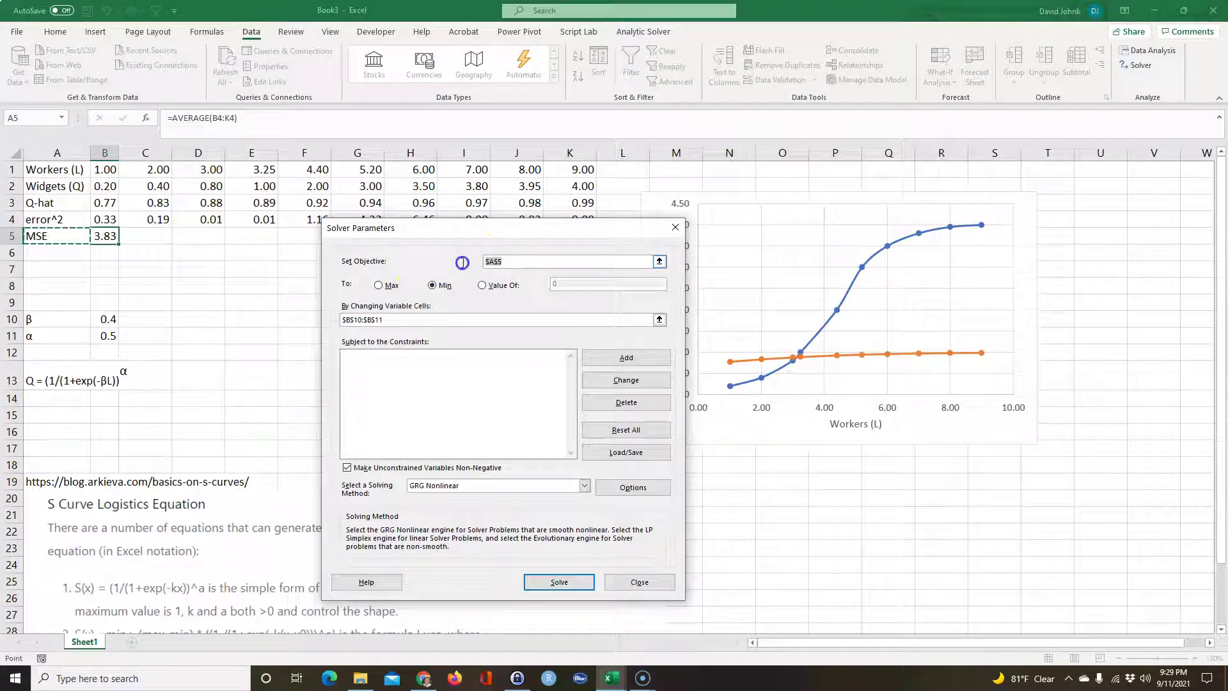
pyautogui.click(104, 236)
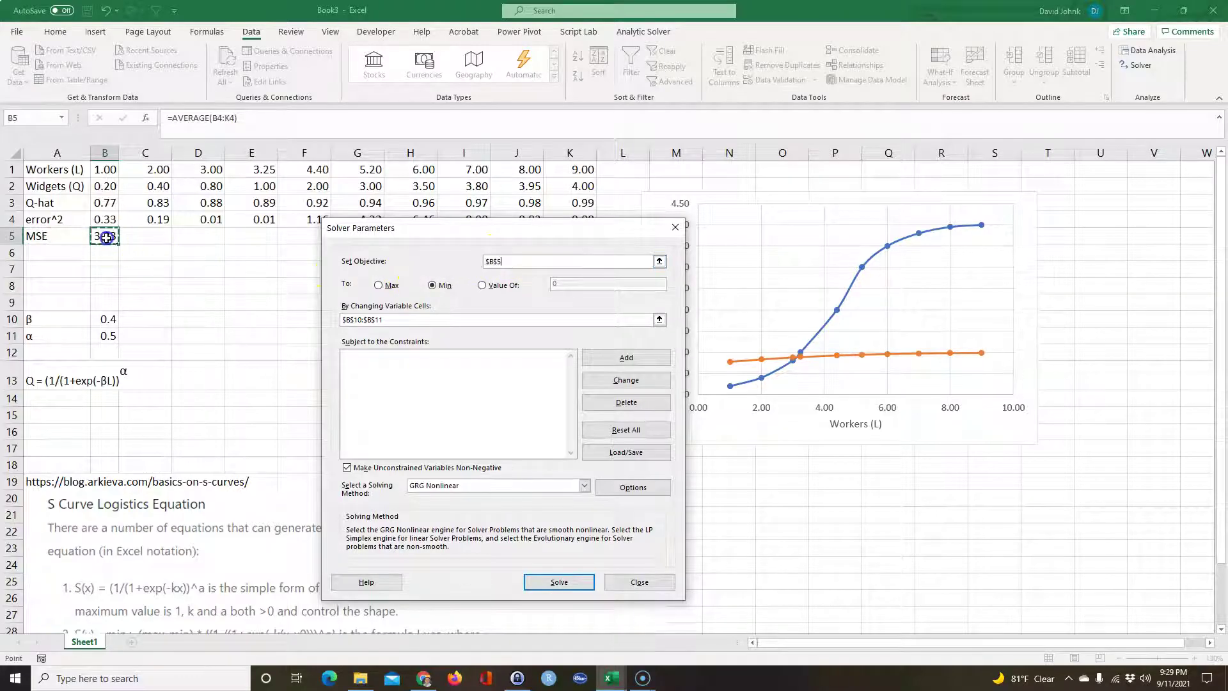
pyautogui.click(560, 580)
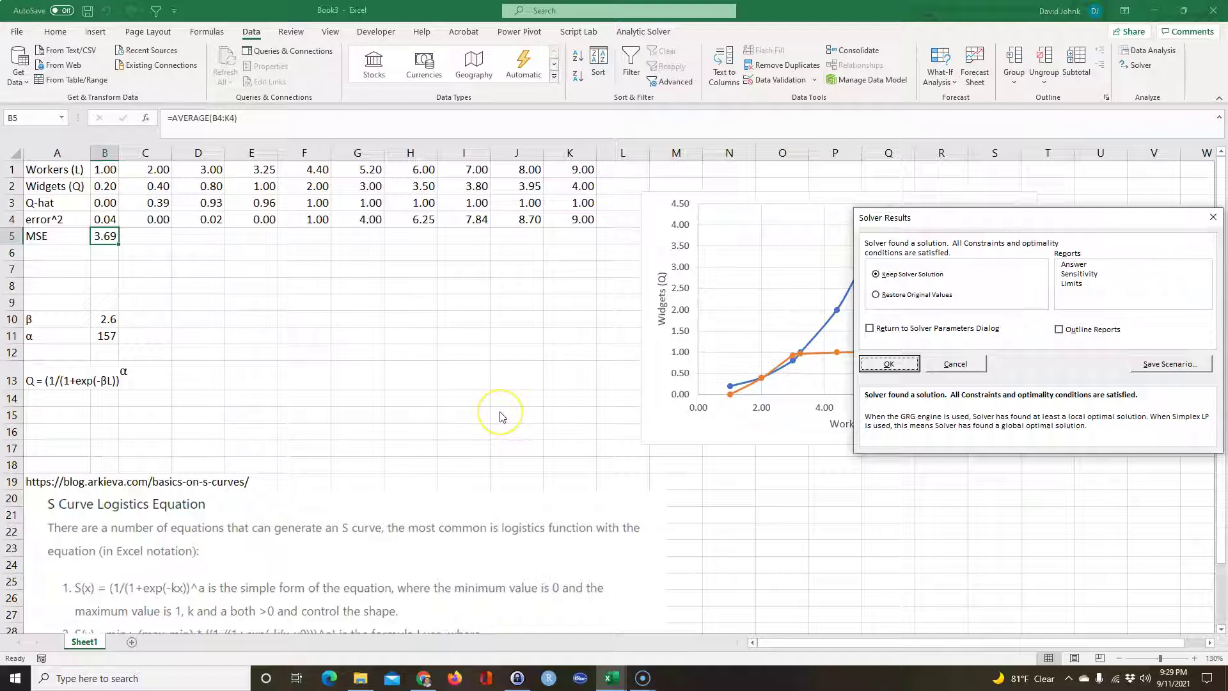
# Keep the Solver solution and move the S-curve article picture up over the URL row
pyautogui.click(891, 363)
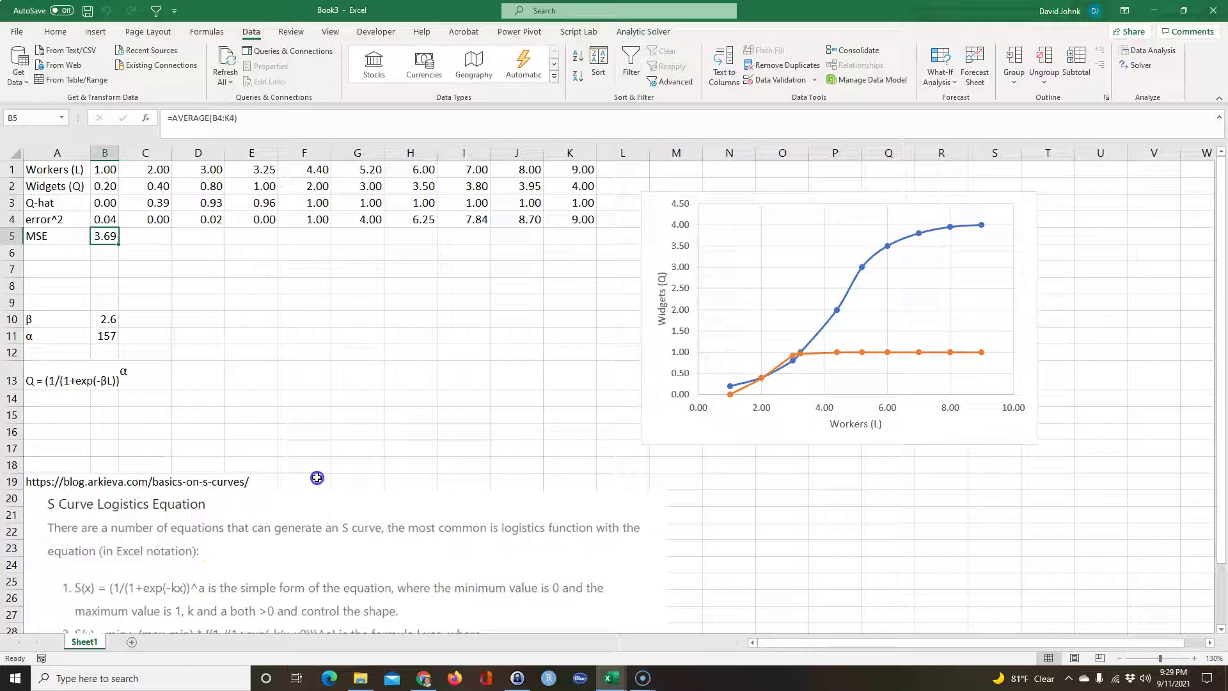
pyautogui.click(315, 512)
pyautogui.moveTo(319, 508); pyautogui.dragTo(320, 464)
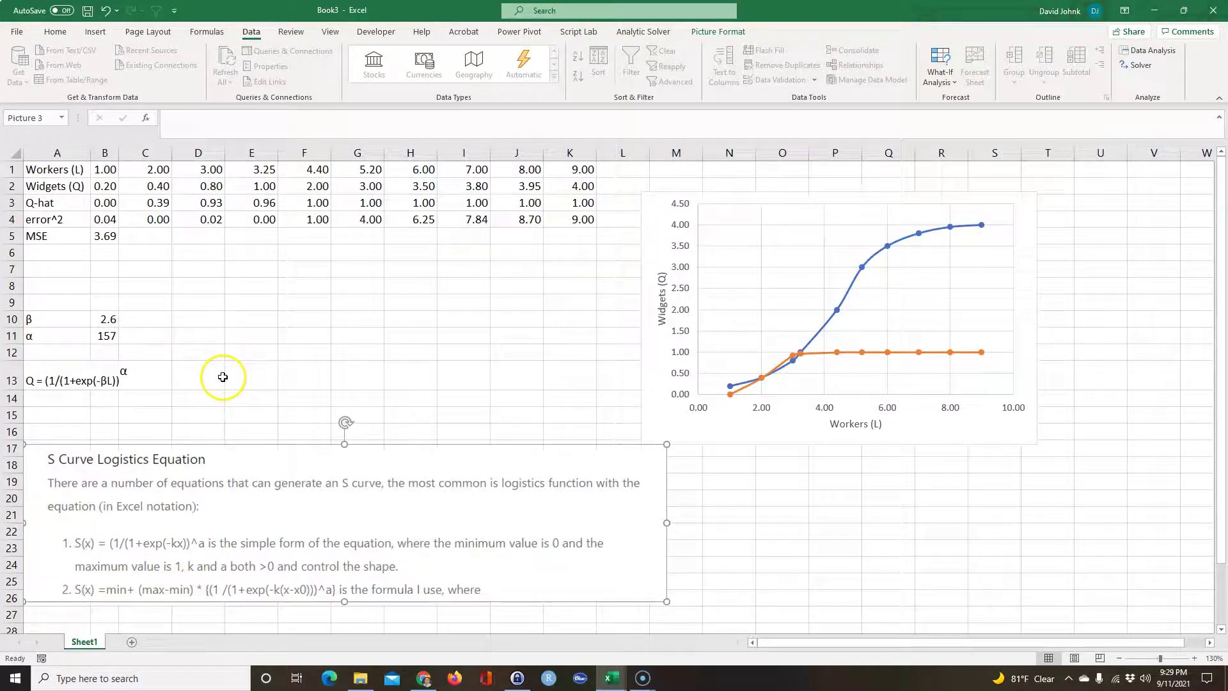
# Move the article picture down and shift the equation note from A13 to A15
pyautogui.moveTo(276, 460); pyautogui.dragTo(302, 549)
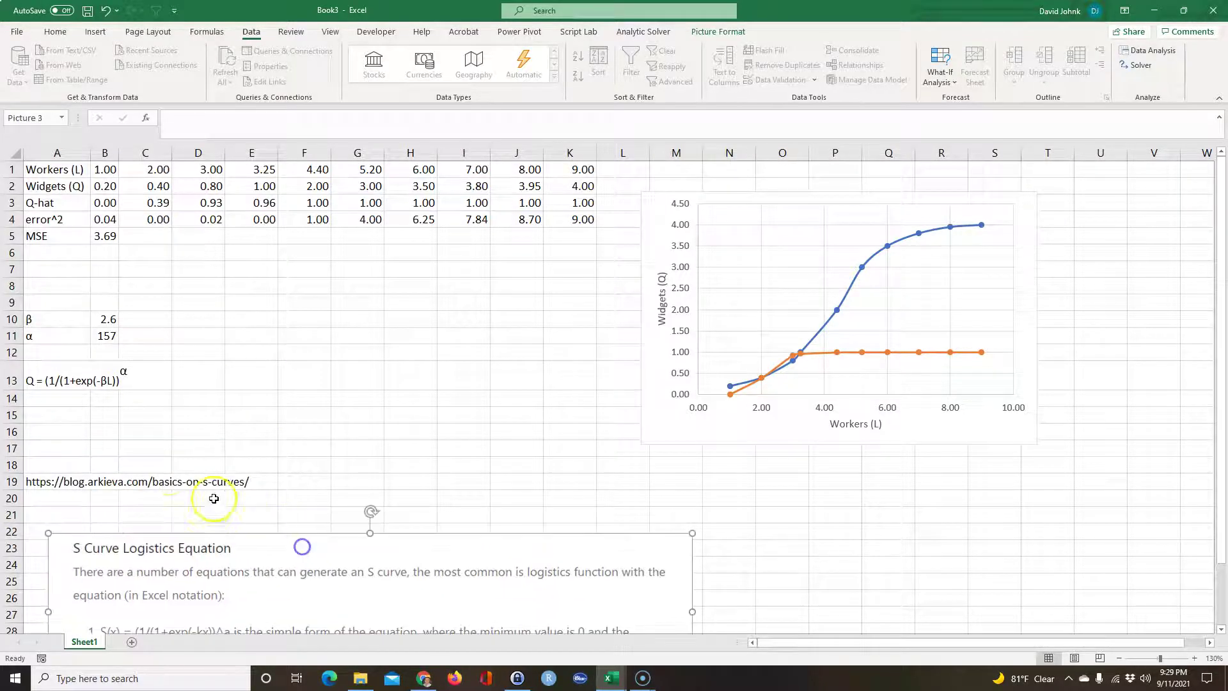
pyautogui.click(57, 380)
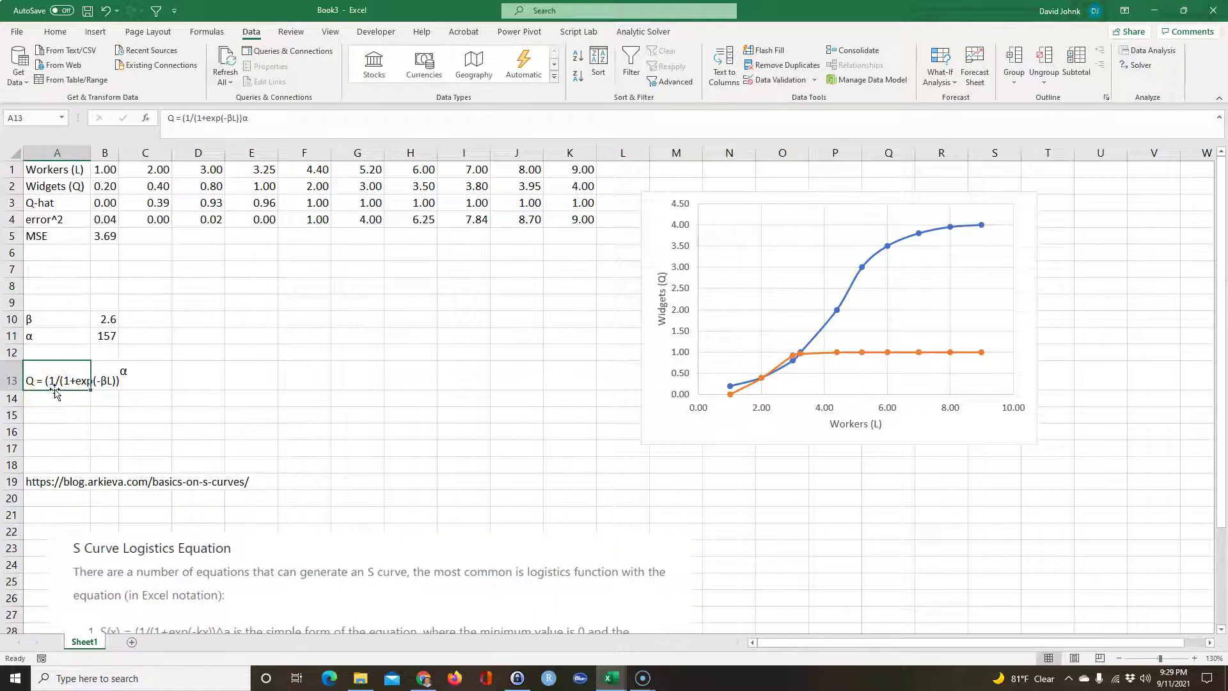
pyautogui.moveTo(57, 391); pyautogui.dragTo(59, 424)
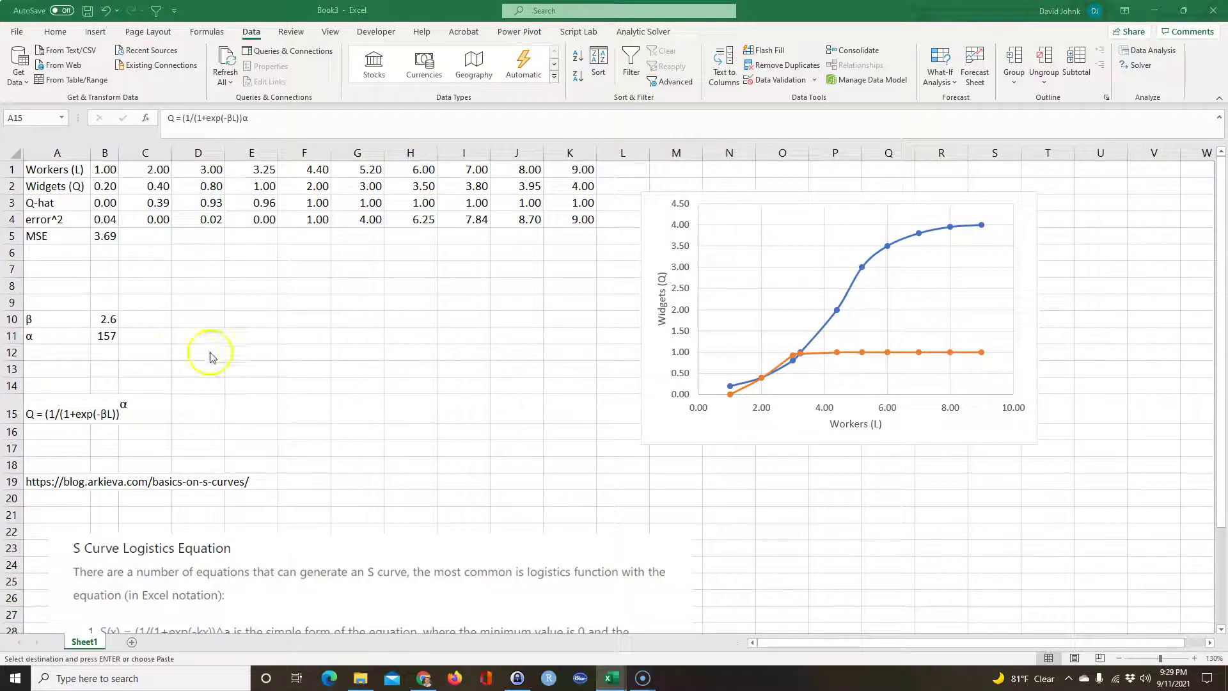
# Add K and S labels in A12:A13, make A15 read Q = S+K(1/(1+exp(-βL)))^α
pyautogui.hotkey('ctrl', 'c')
pyautogui.click(49, 351)
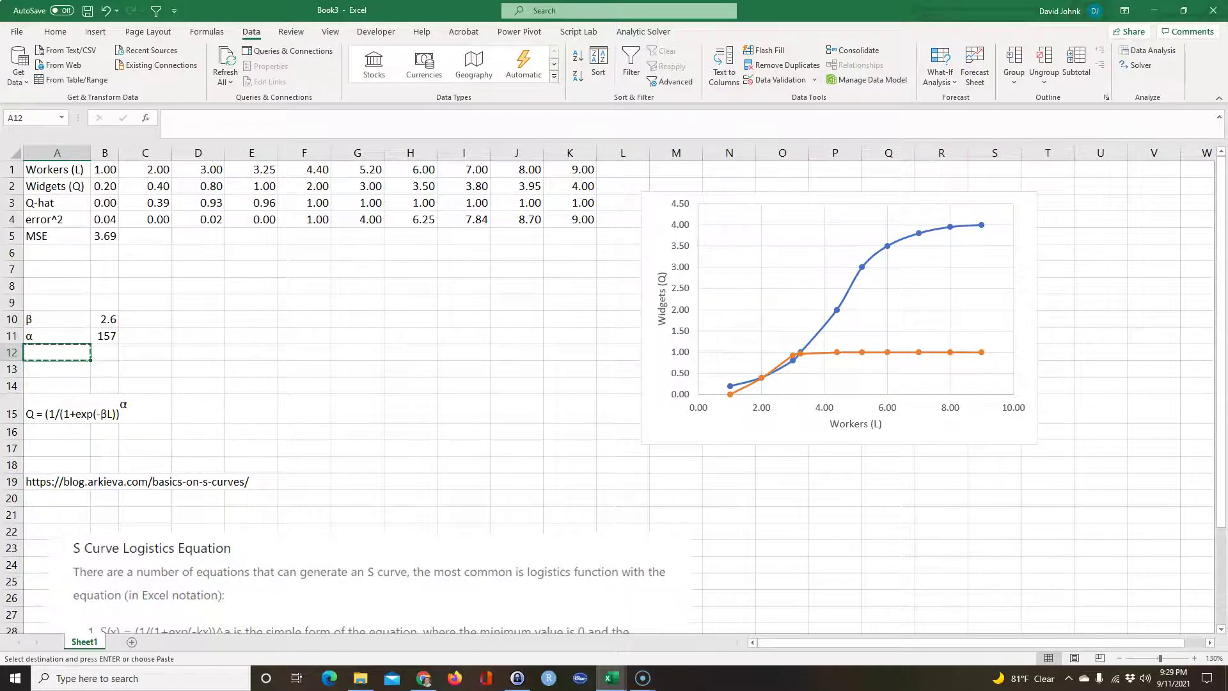
pyautogui.hotkey('ctrl', 'c')
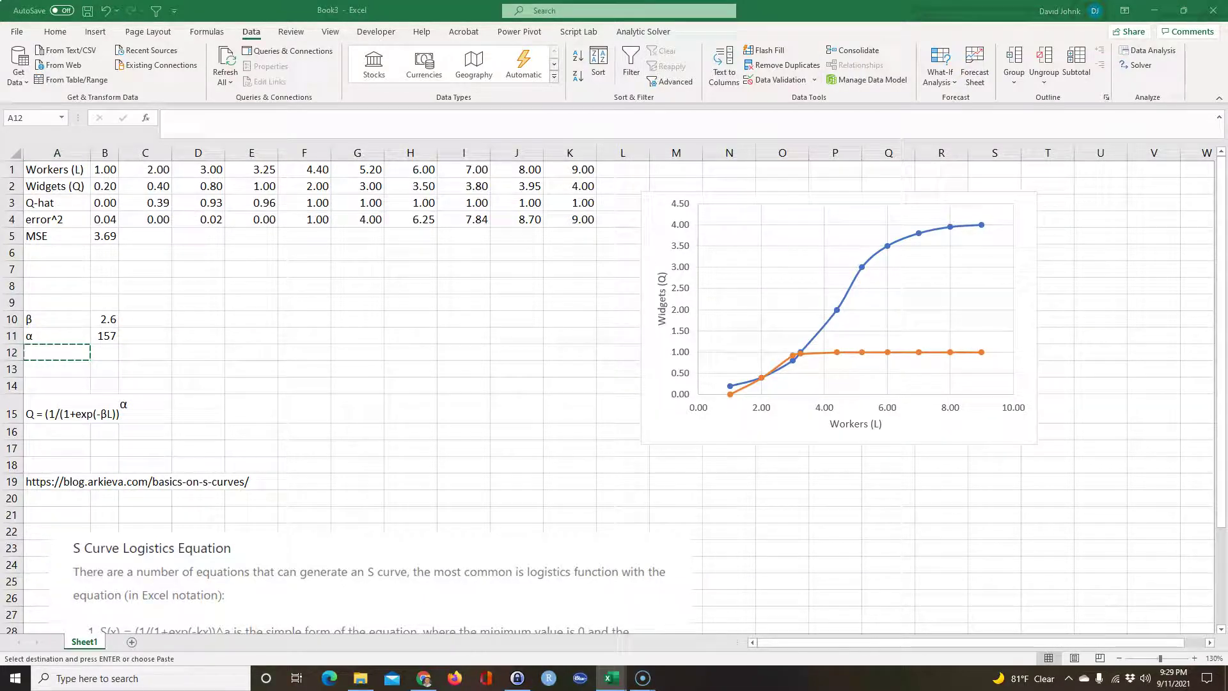
pyautogui.click(52, 349)
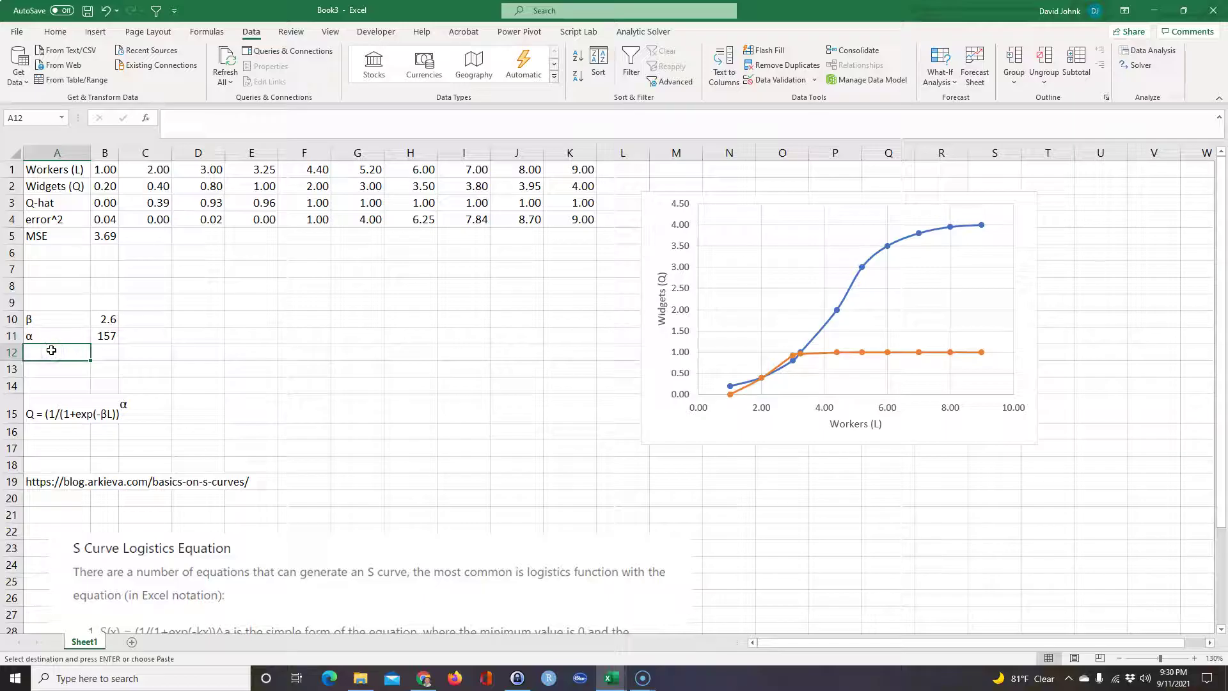
pyautogui.hotkey('ctrl', 'v')
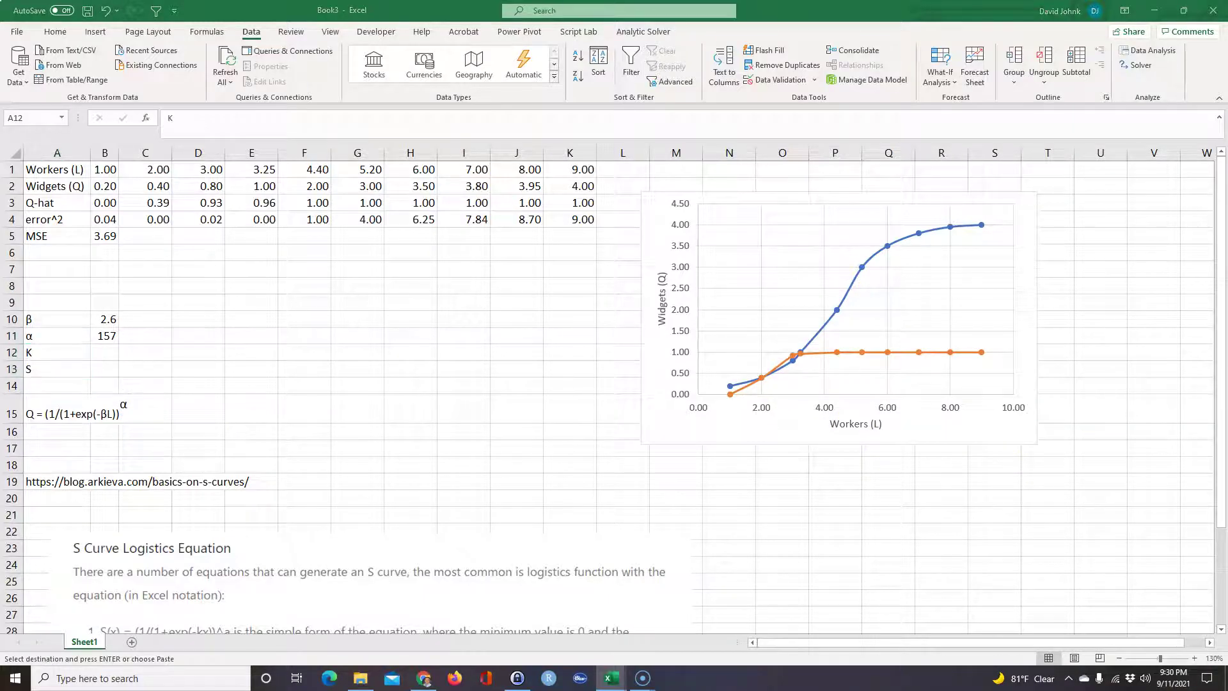
pyautogui.hotkey('ctrl', 'v')
pyautogui.click(36, 410)
pyautogui.hotkey('ctrl', 'v')
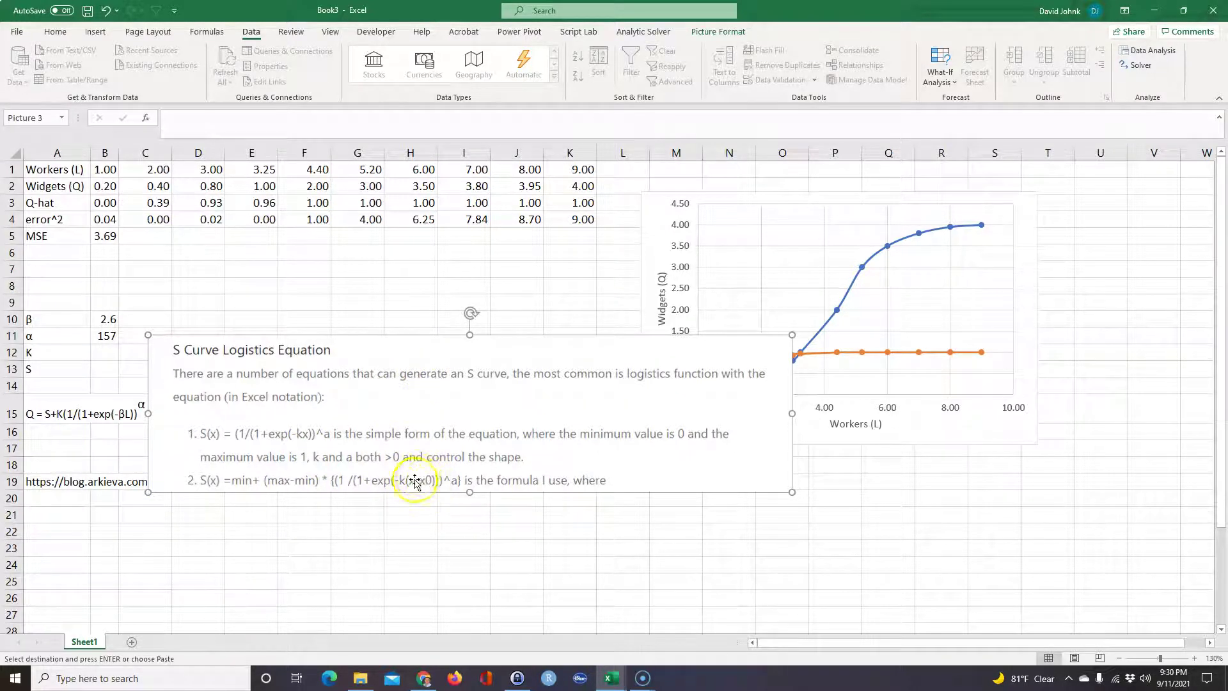
pyautogui.moveTo(417, 366); pyautogui.dragTo(277, 492)
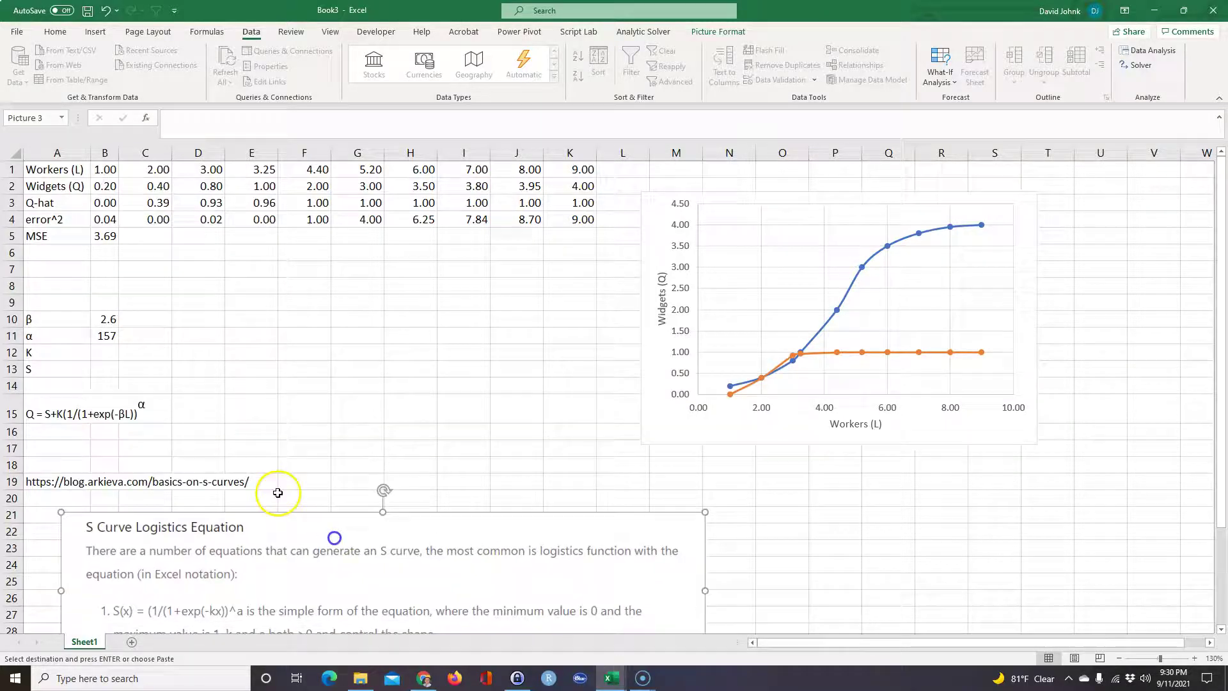
# Set both K and S parameter values to 1
pyautogui.click(110, 357)
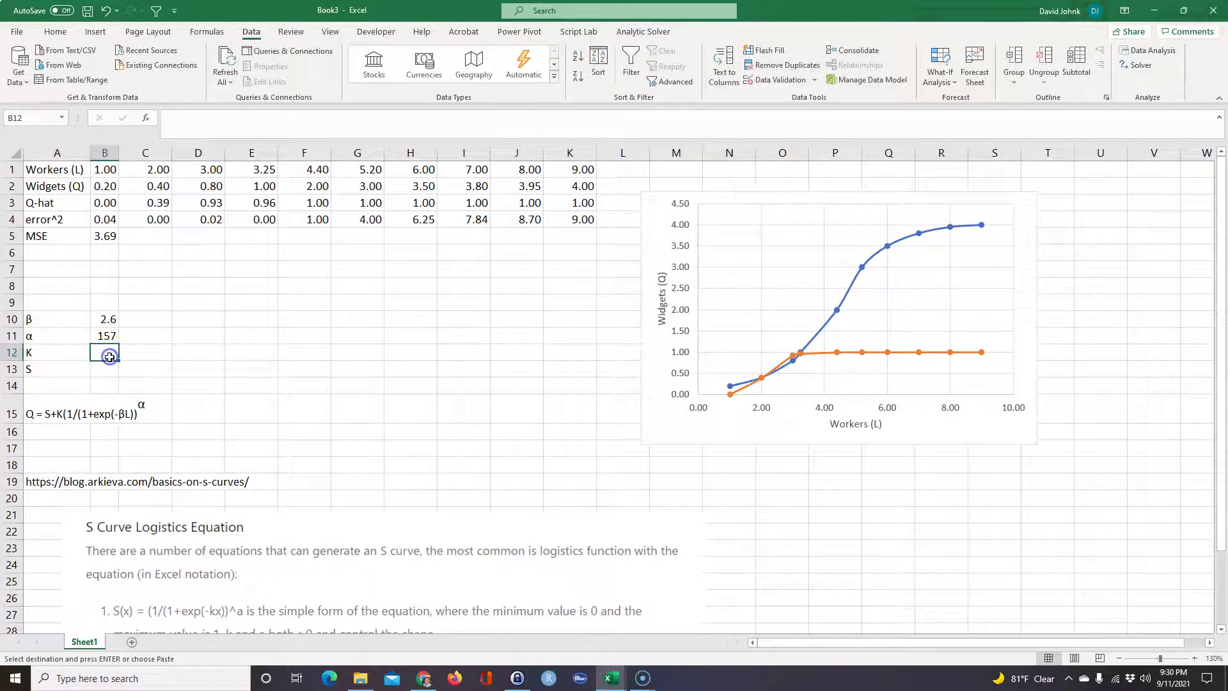
pyautogui.write('1')
pyautogui.press('Return')
pyautogui.write('1')
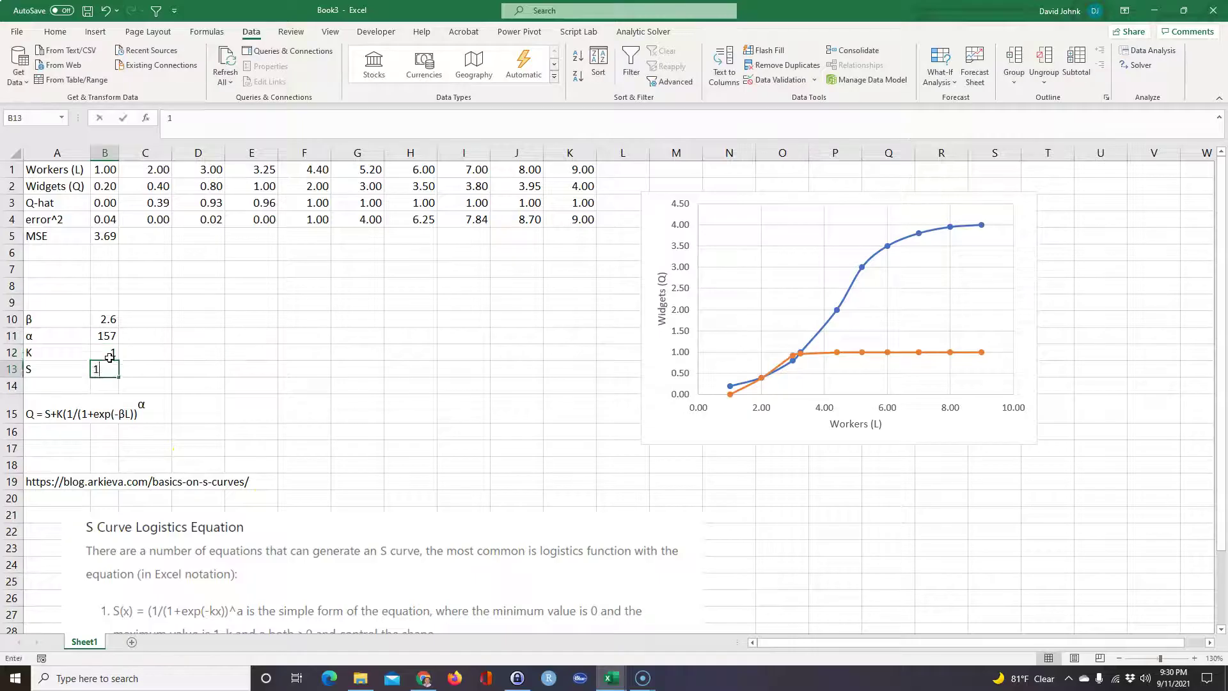
pyautogui.press('Return')
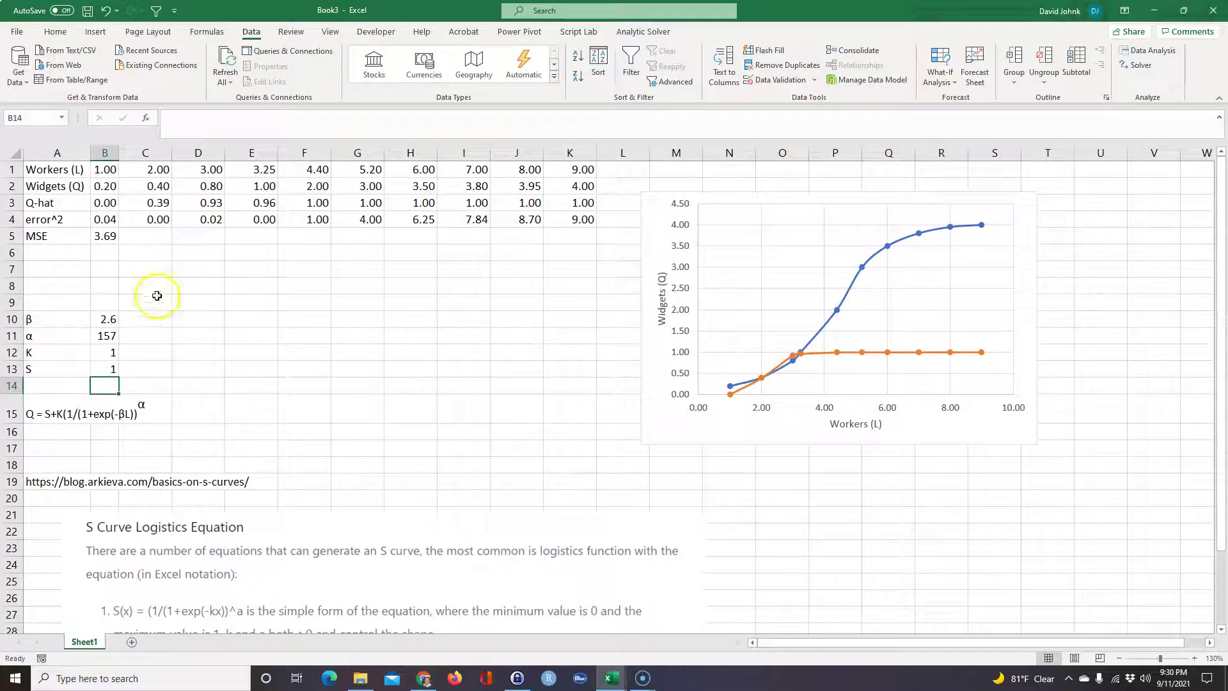
# Rewrite B3's Q-hat formula as $S + $K times the logistic term
pyautogui.click(106, 203)
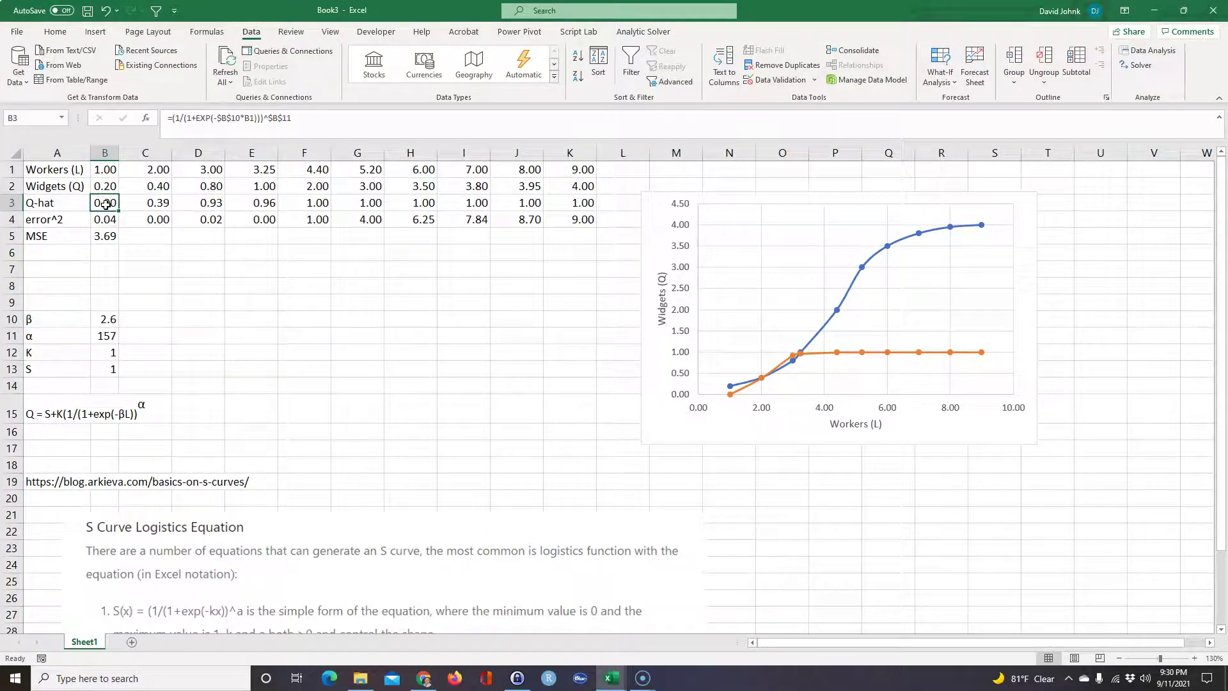
pyautogui.doubleClick(106, 203)
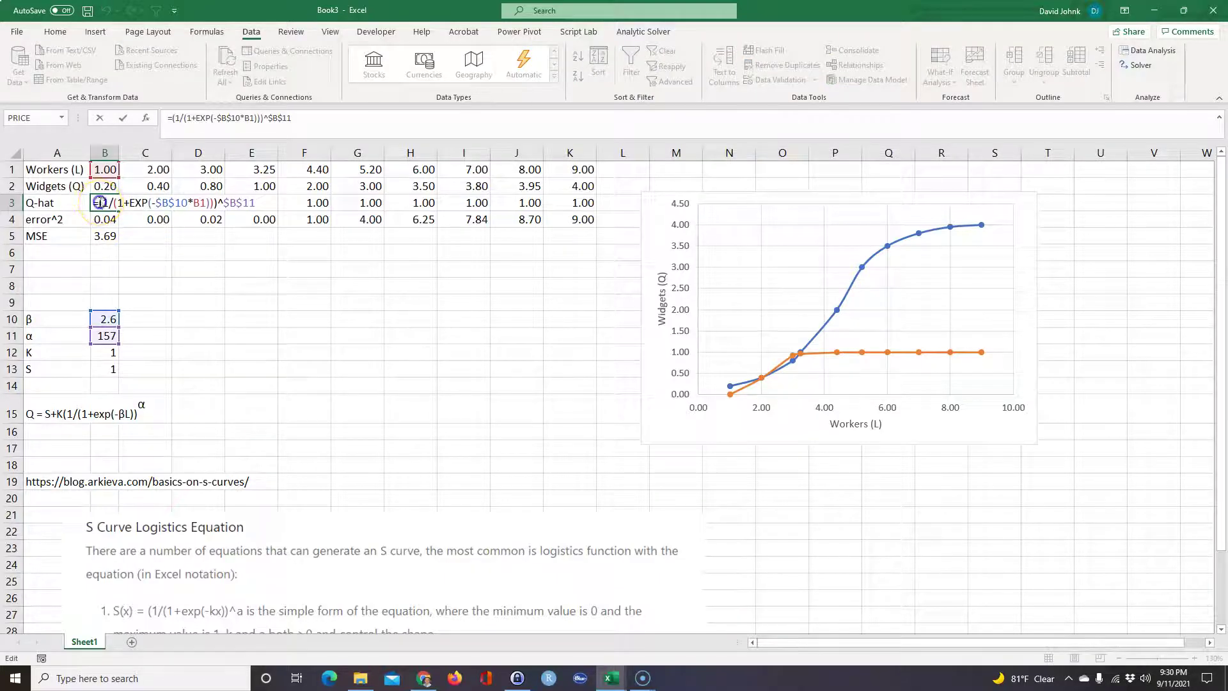
pyautogui.click(105, 352)
pyautogui.click(105, 371)
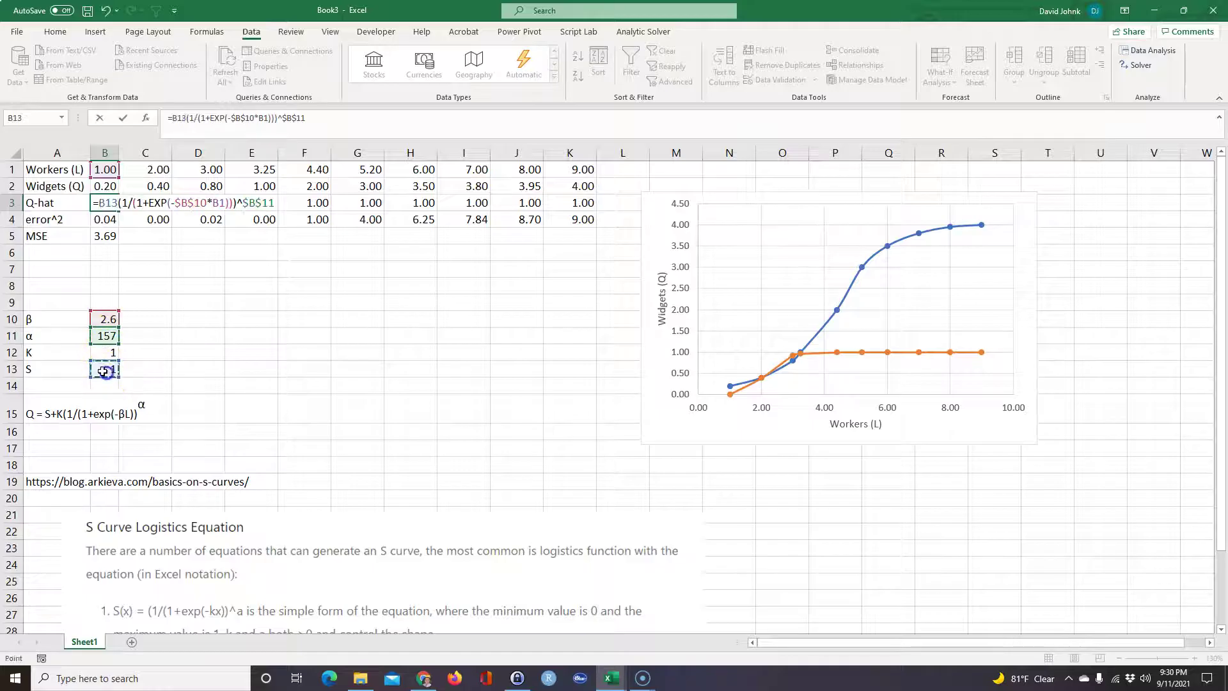
pyautogui.press('F4')
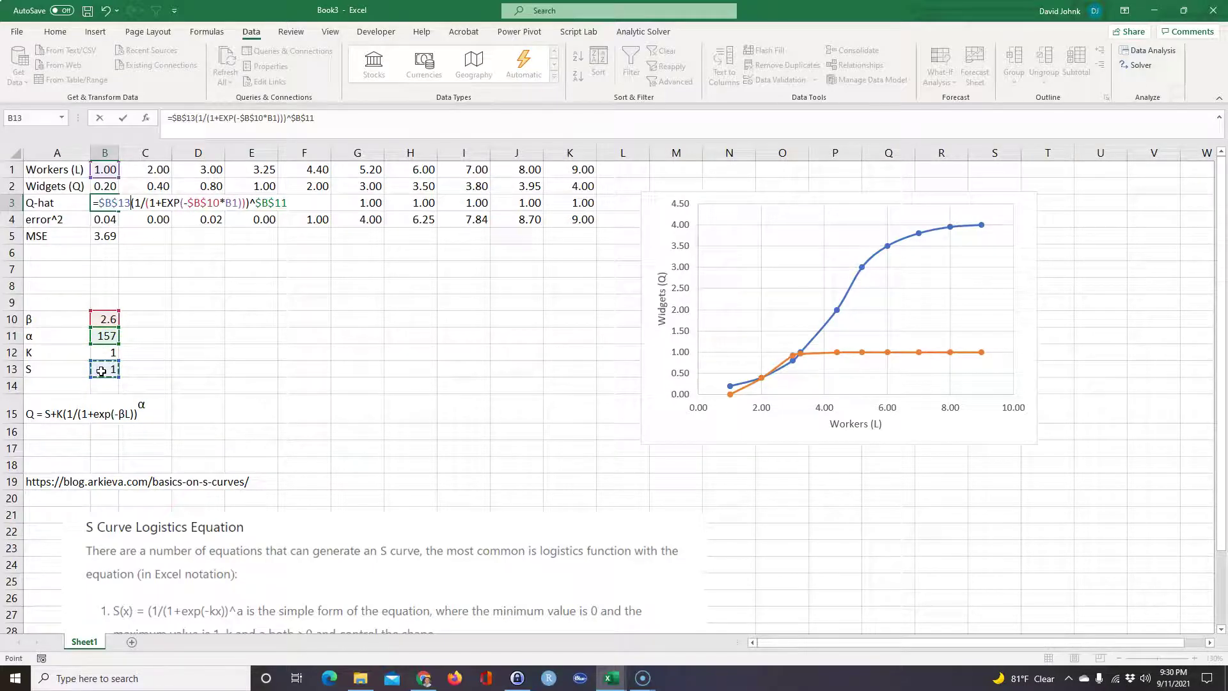
pyautogui.write('+')
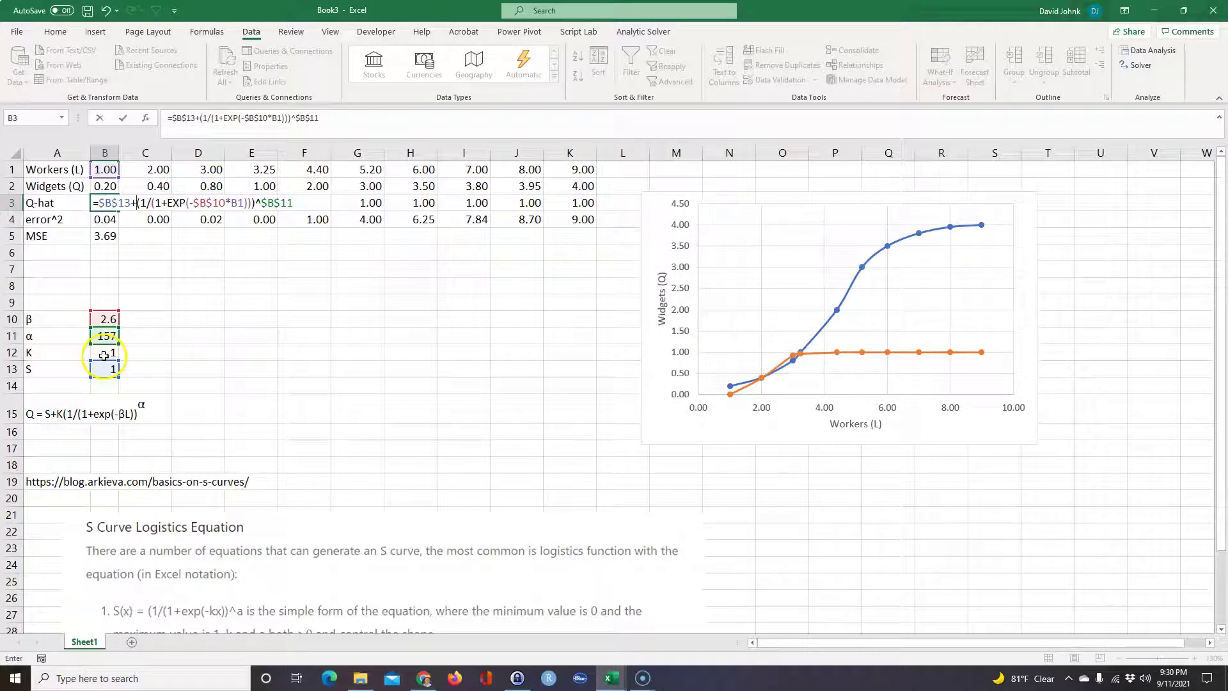
pyautogui.click(104, 355)
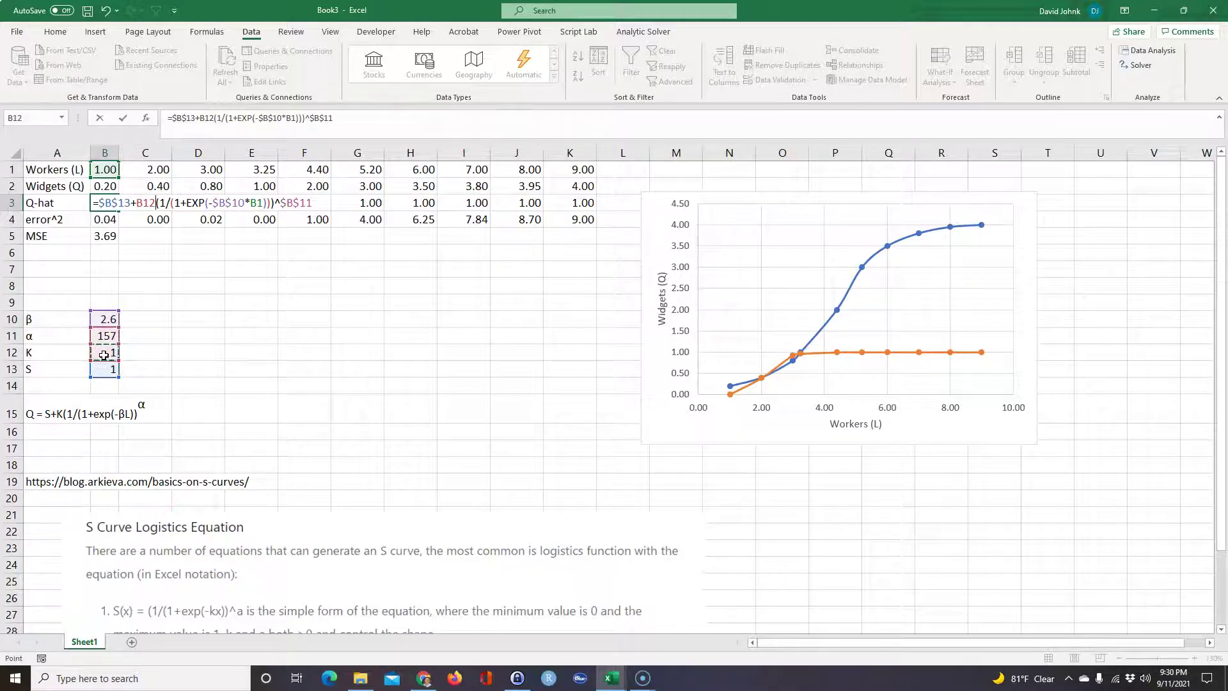
pyautogui.press('F4')
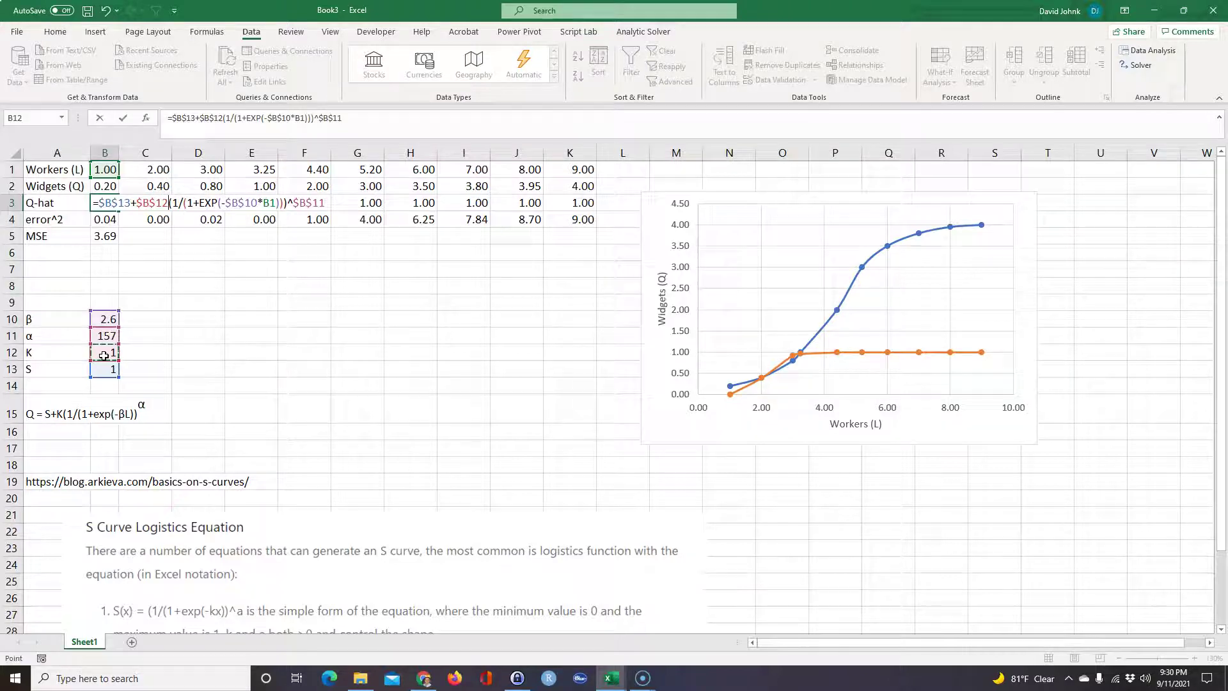
pyautogui.write('*')
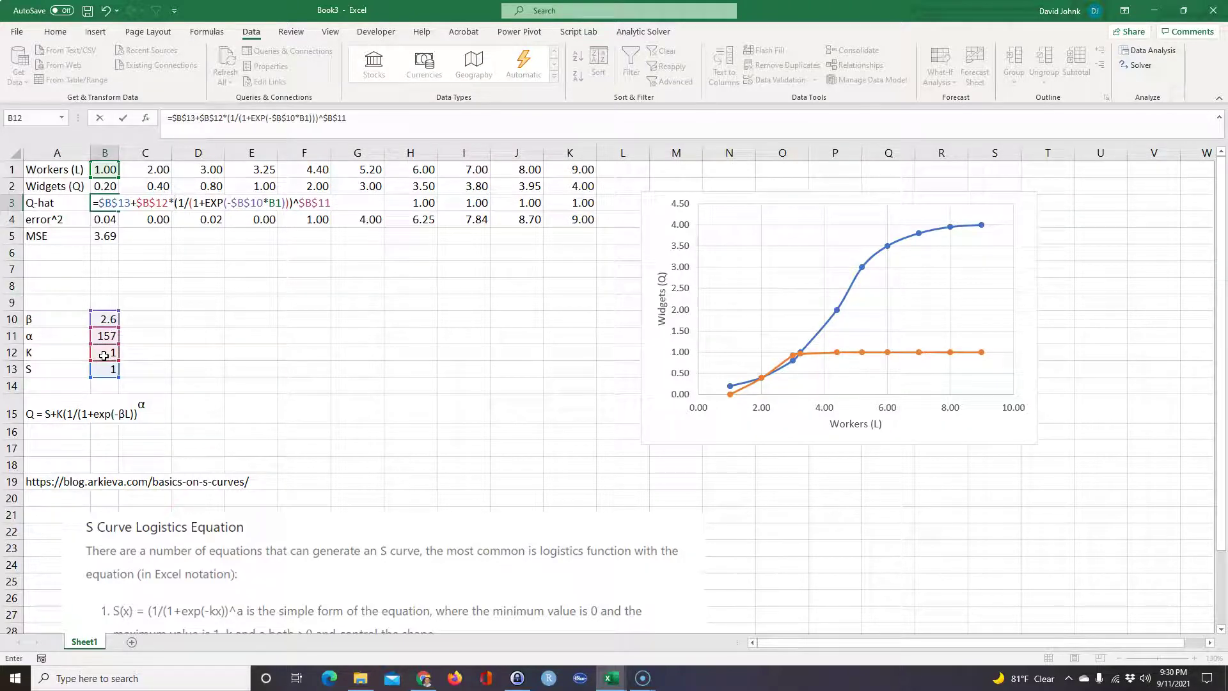
pyautogui.hscroll(3, 103, 356)
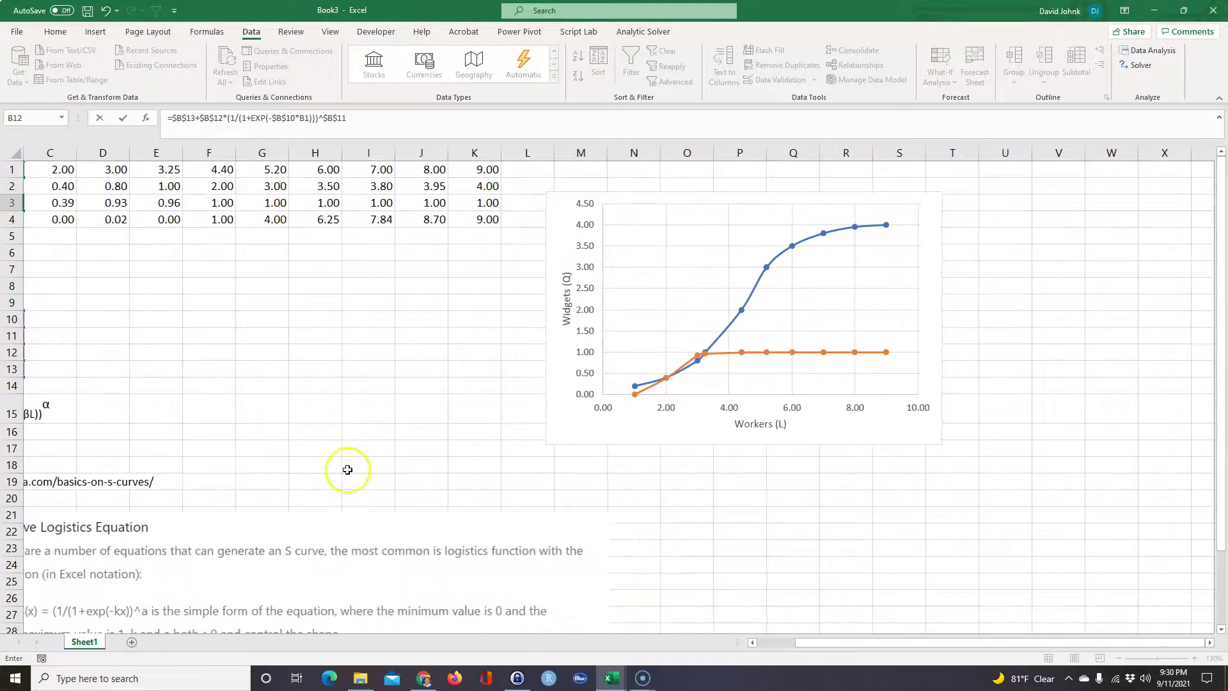
pyautogui.press('Return')
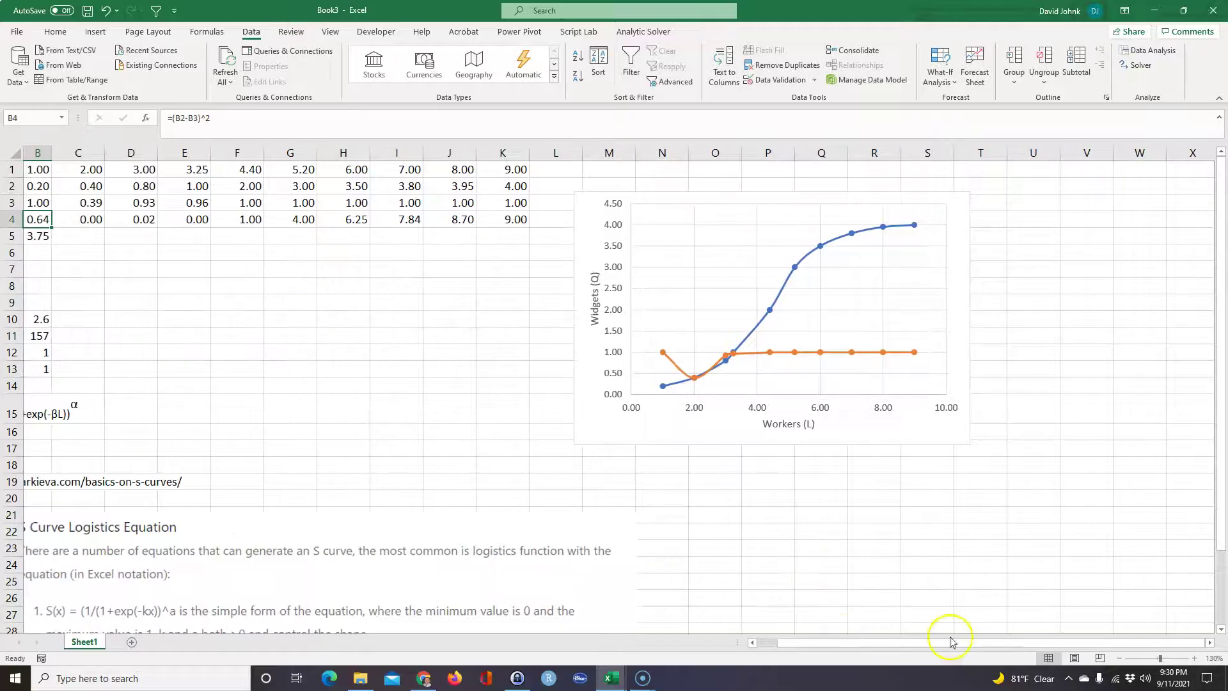
# Copy the updated Q-hat formula from B3 across to K3, making MSE 3.75
pyautogui.moveTo(936, 644); pyautogui.dragTo(802, 642)
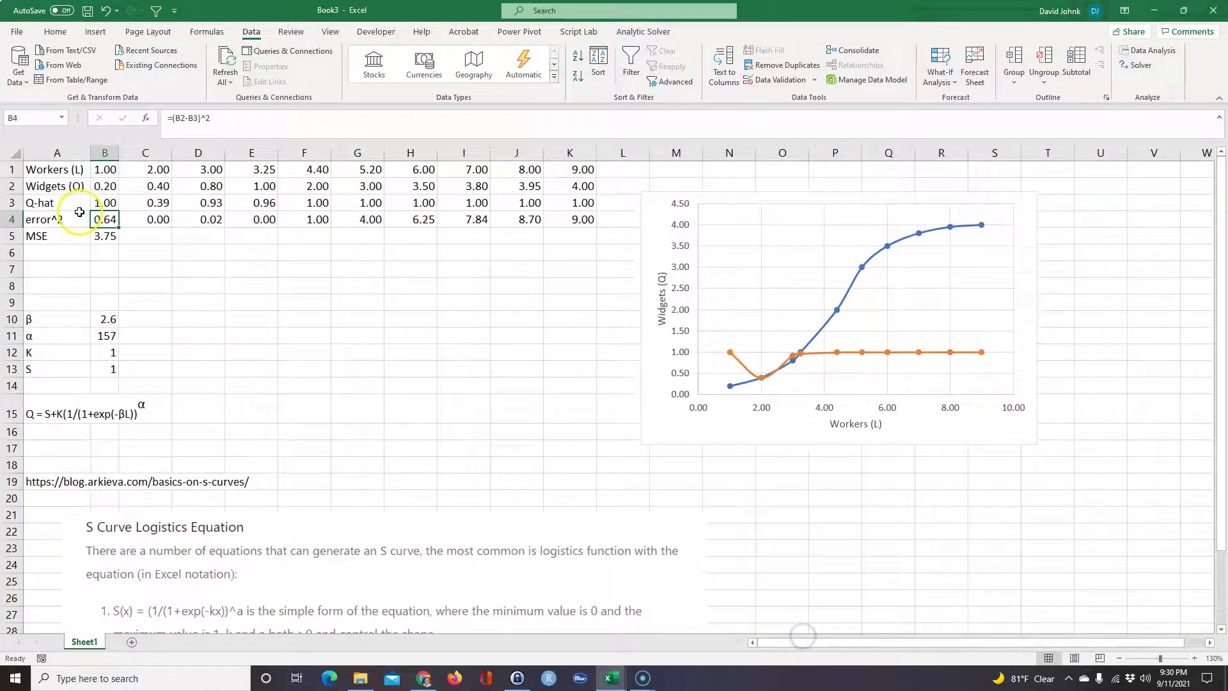
pyautogui.click(103, 202)
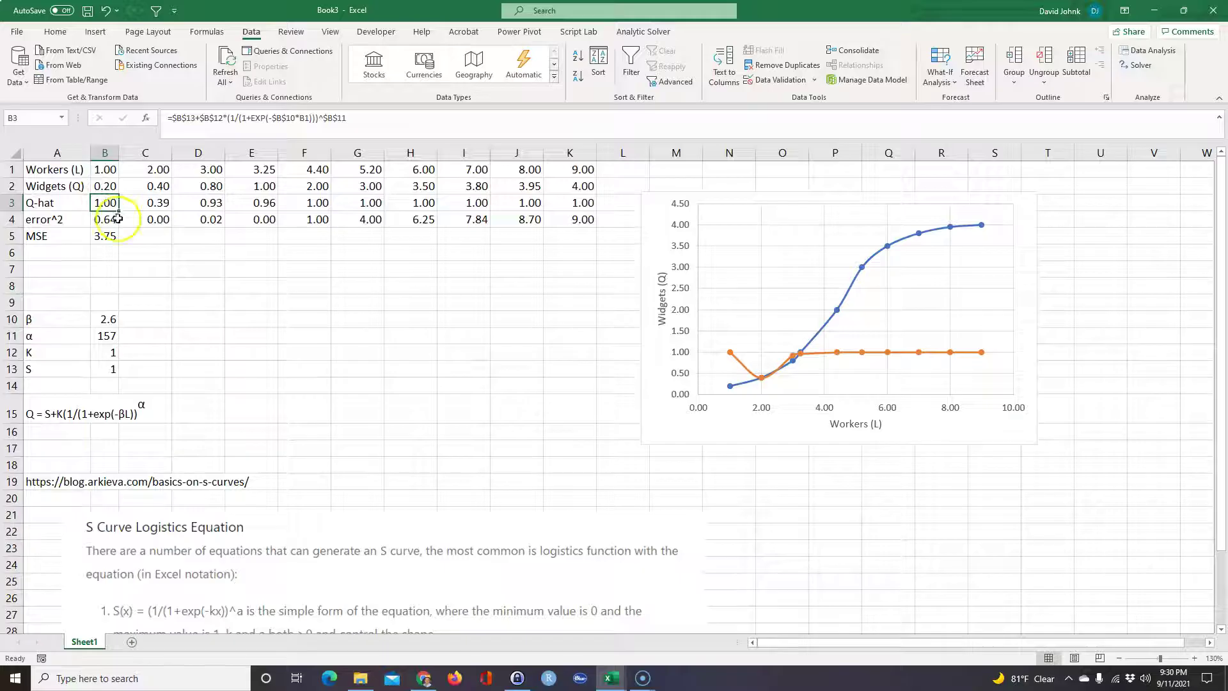
pyautogui.moveTo(122, 209); pyautogui.dragTo(592, 212)
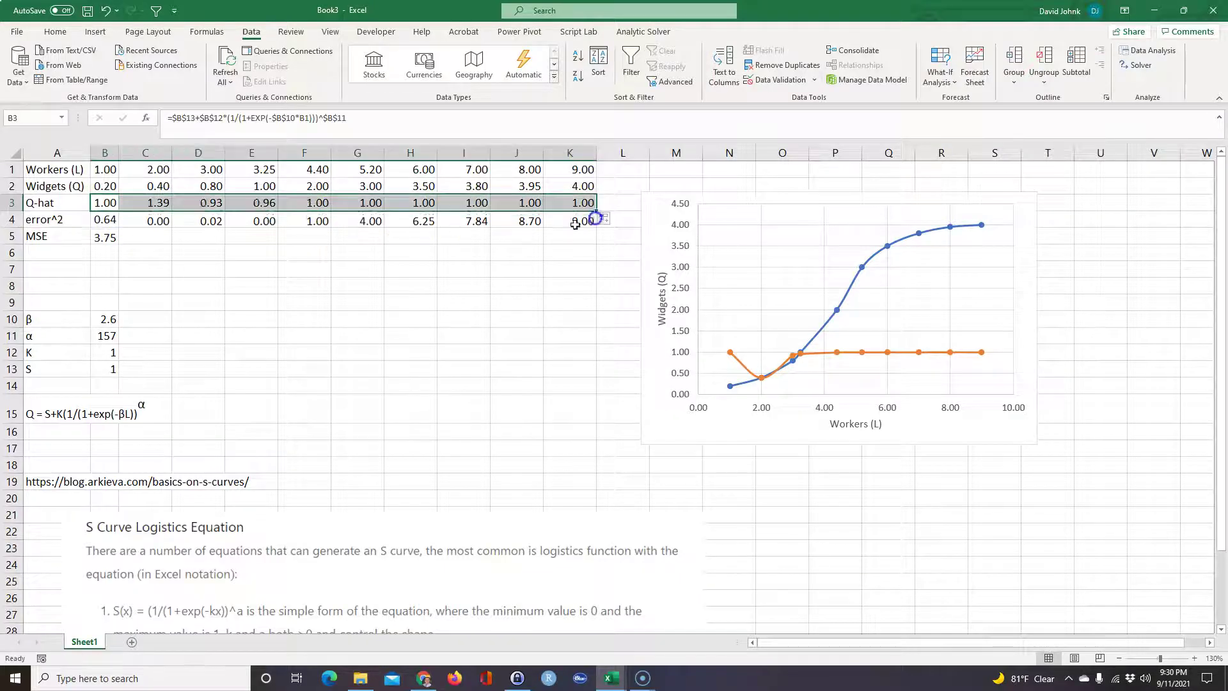
# Re-solve varying B10:B13, fitting β 0.8, α 24, K 3.8, S 0.3 and MSE 0.01
pyautogui.click(455, 352)
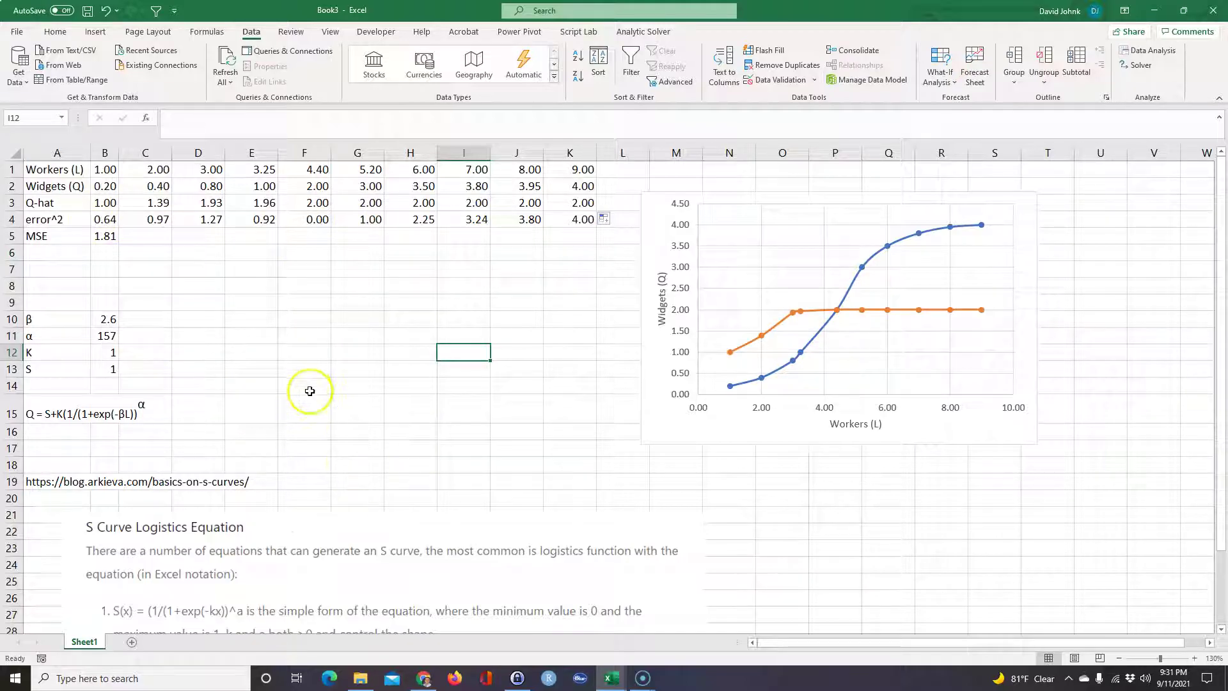
pyautogui.click(1141, 66)
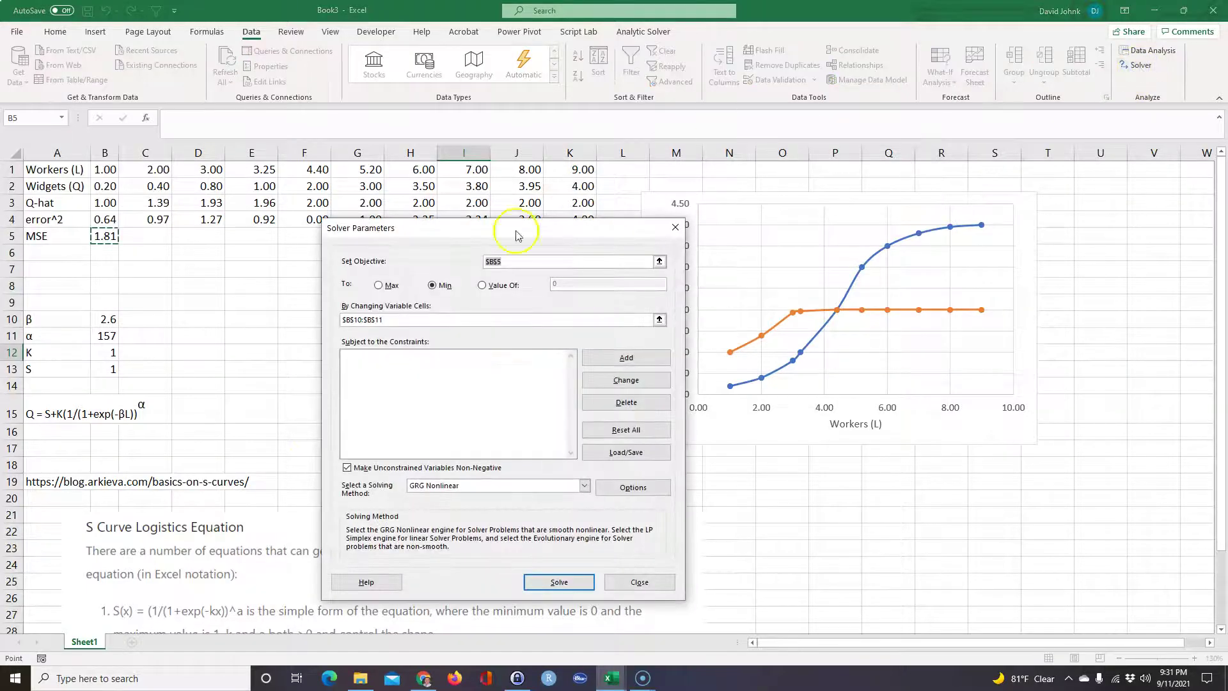
pyautogui.click(395, 322)
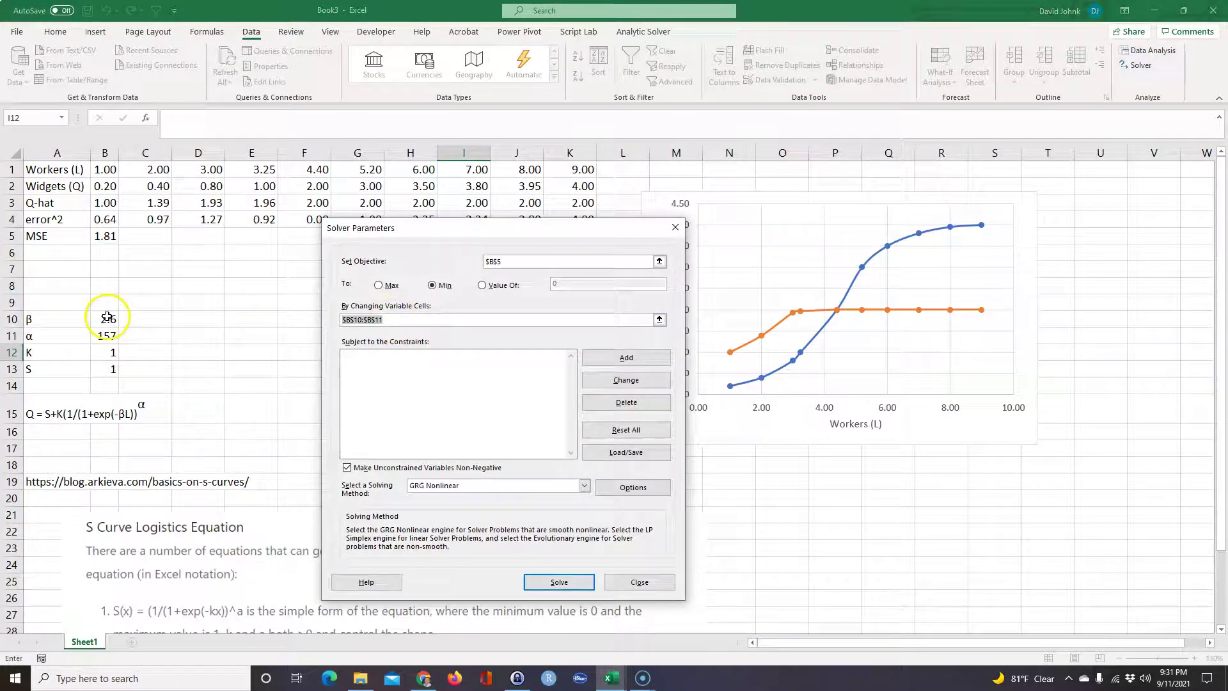
pyautogui.moveTo(101, 318); pyautogui.dragTo(97, 370)
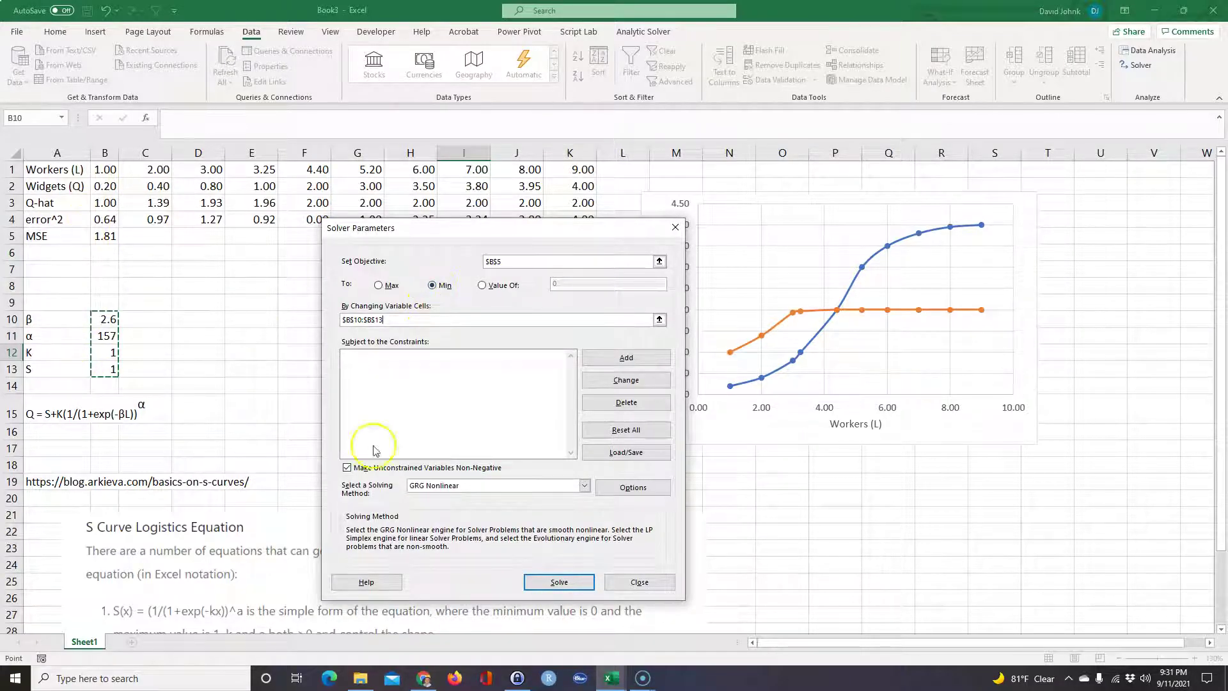
pyautogui.click(548, 580)
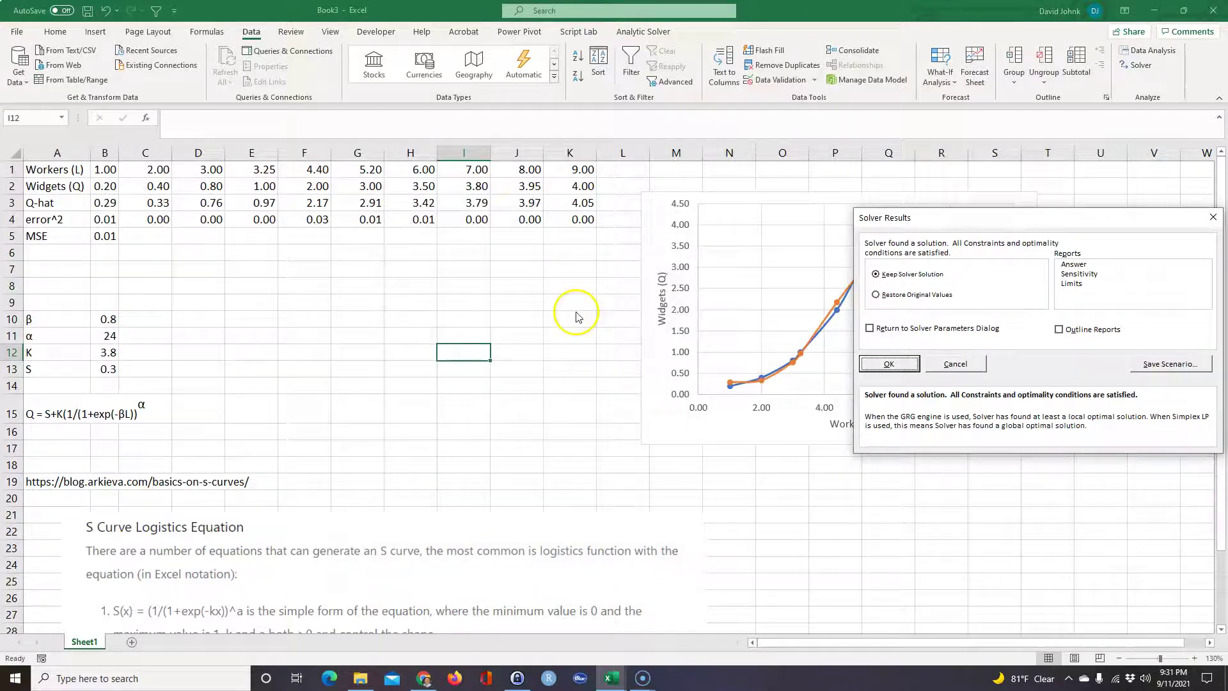
pyautogui.click(889, 364)
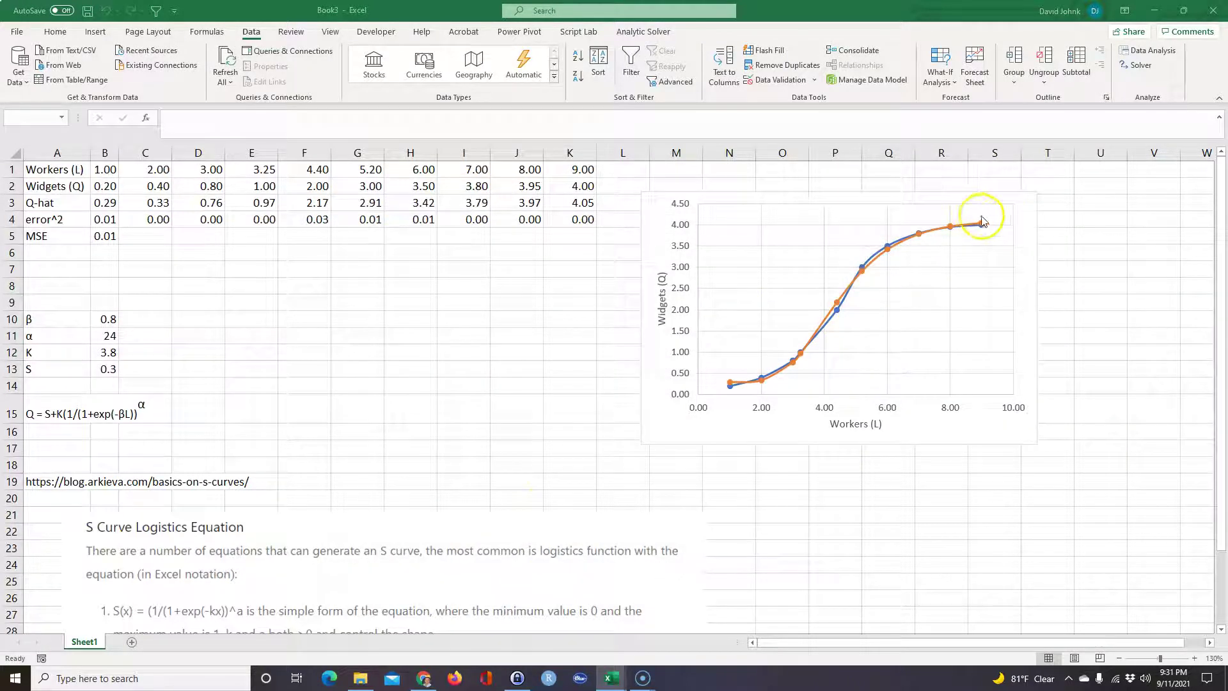
pyautogui.click(106, 236)
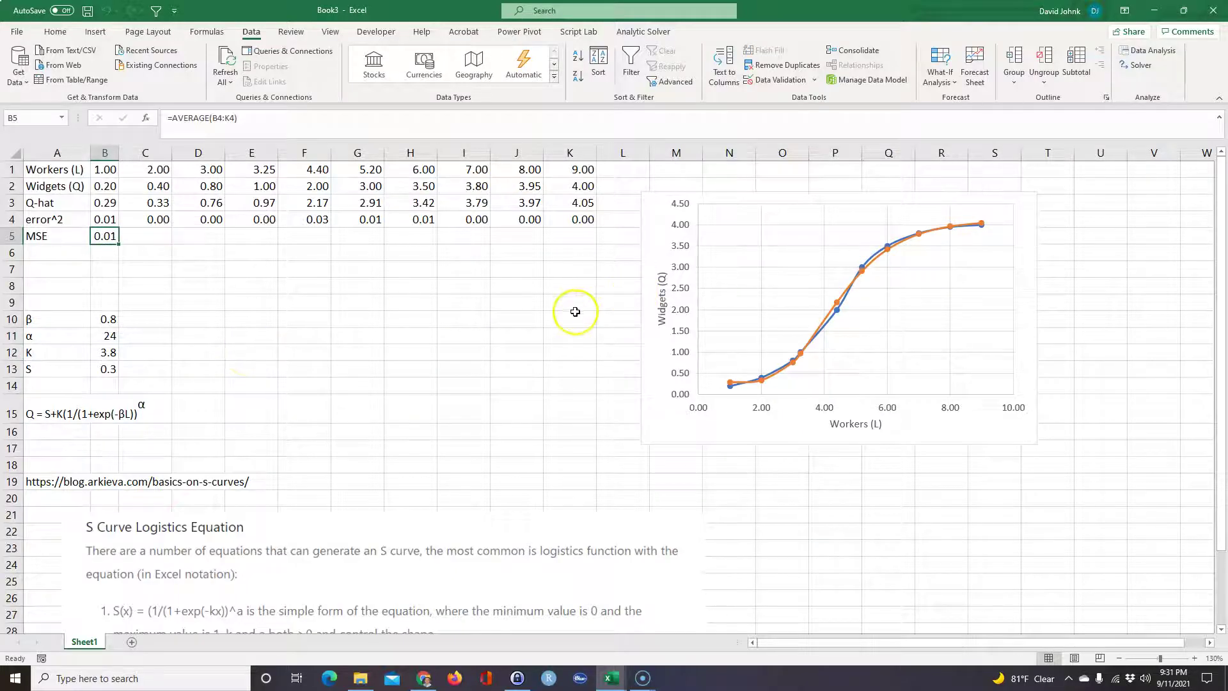
# Extend workers to 10 and 11 in L1:M1 and fill Q-hat to M3 (4.09, 4.11)
pyautogui.moveTo(654, 226); pyautogui.dragTo(619, 290)
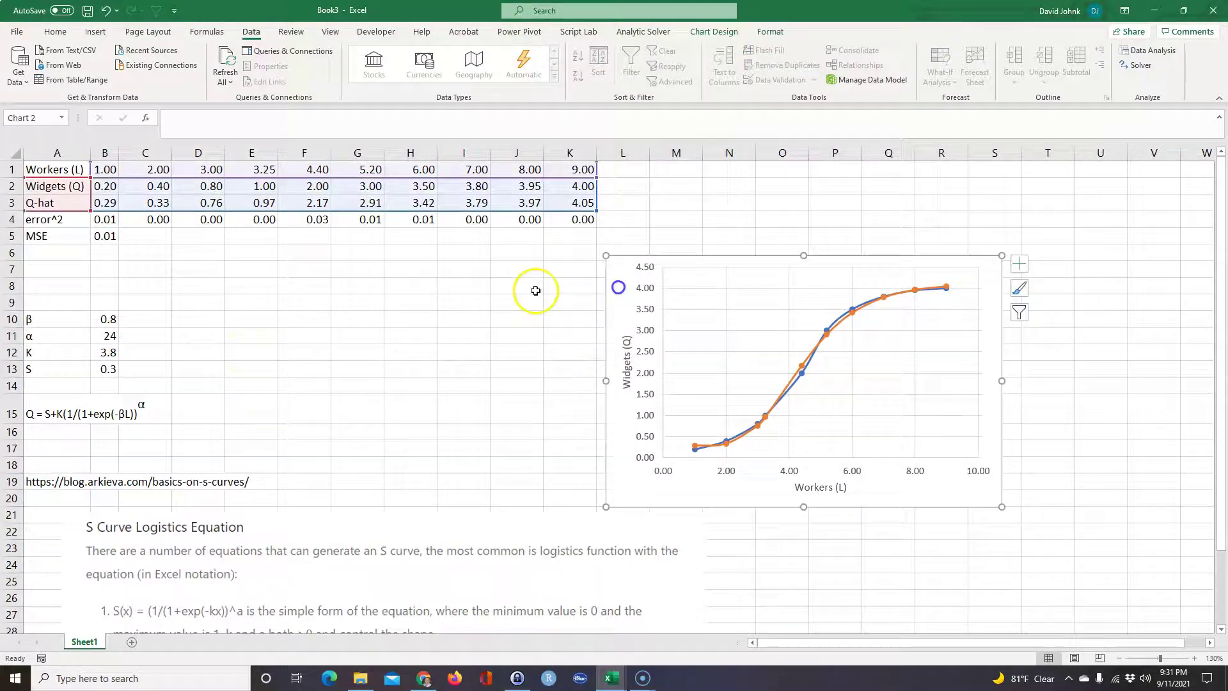
pyautogui.click(575, 168)
pyautogui.click(536, 167)
pyautogui.moveTo(535, 167); pyautogui.dragTo(708, 186)
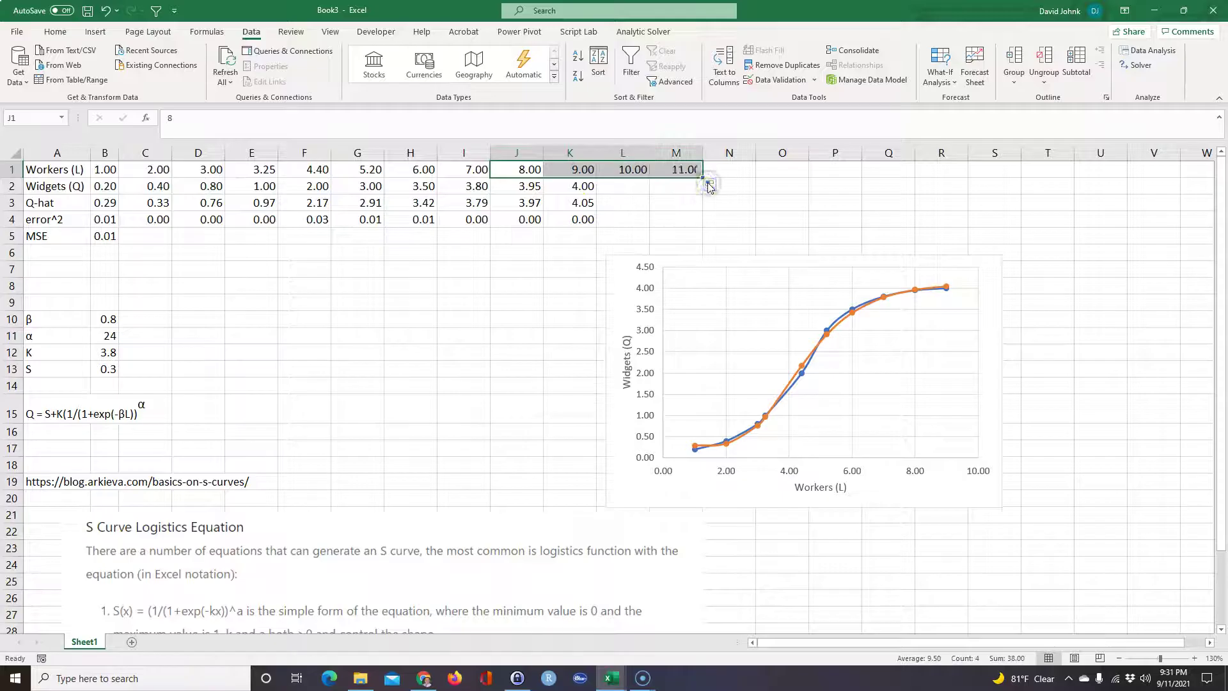
pyautogui.click(571, 202)
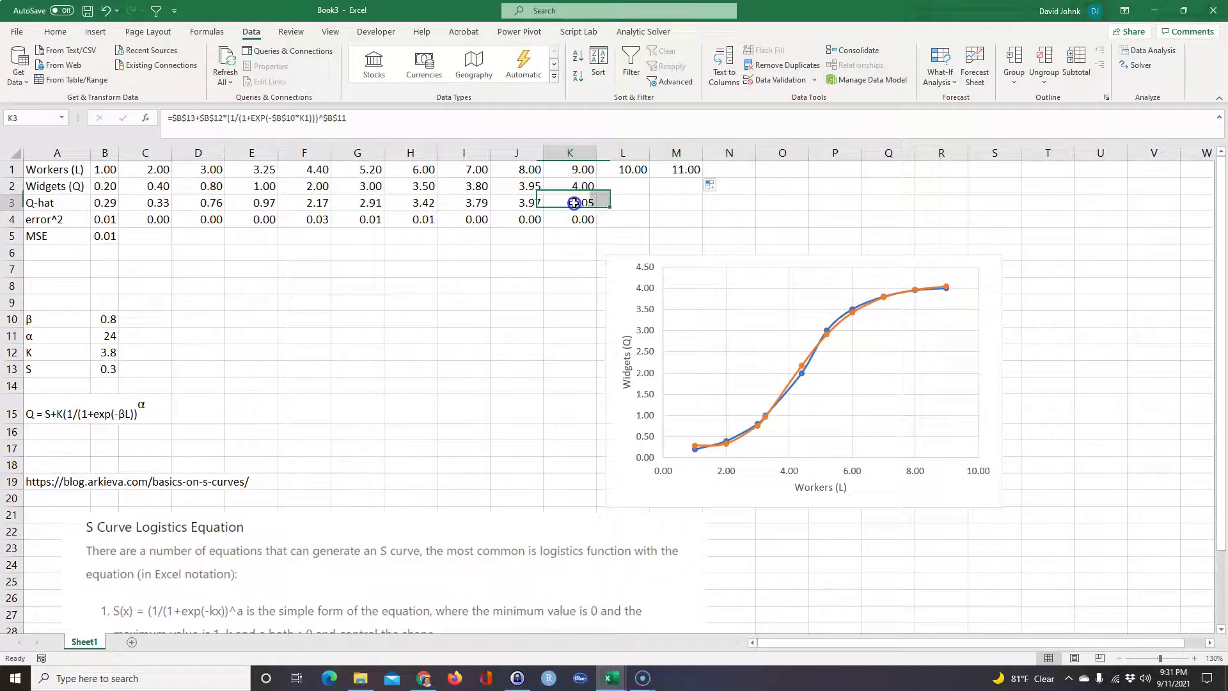
pyautogui.moveTo(597, 214); pyautogui.dragTo(690, 206)
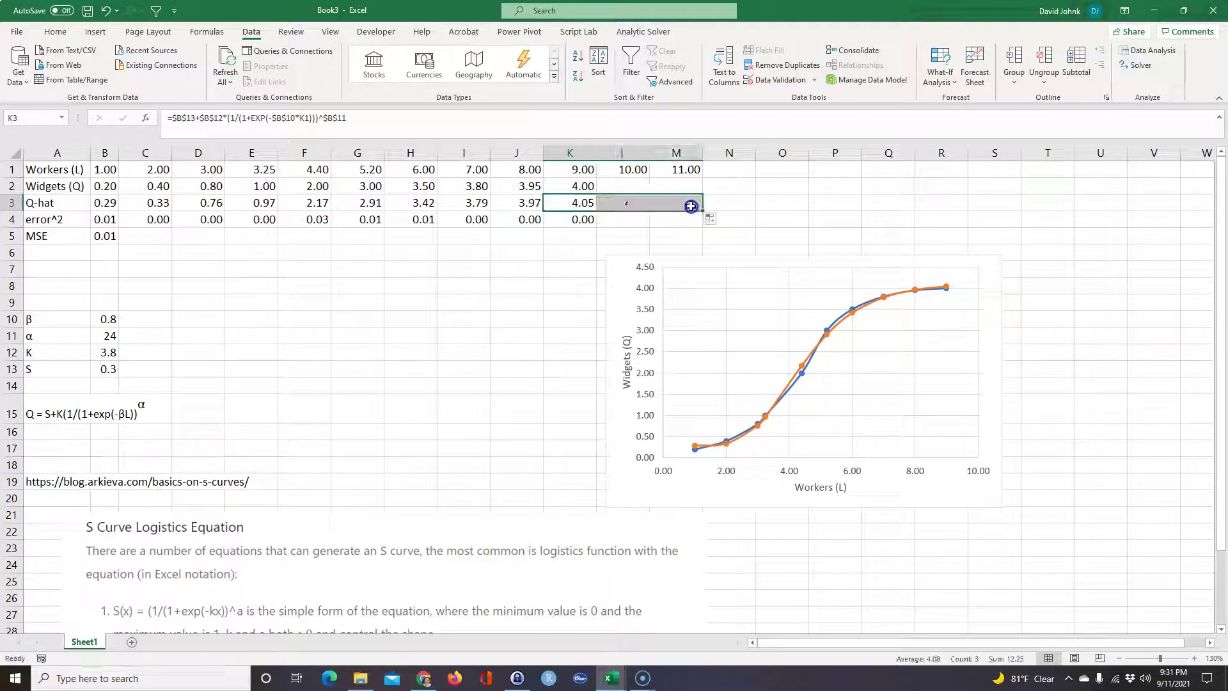
# Stretch the chart's Q-hat series ranges to column M, then reposition and enlarge the chart
pyautogui.click(755, 483)
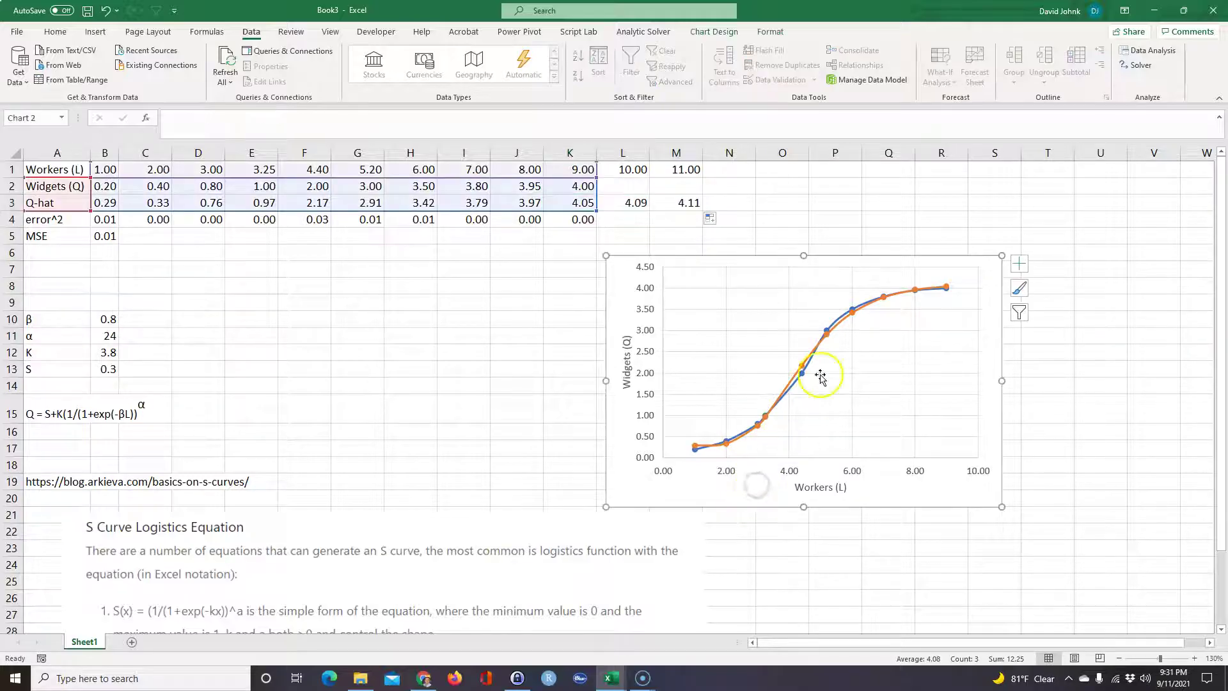
pyautogui.click(842, 325)
pyautogui.moveTo(598, 211); pyautogui.dragTo(705, 216)
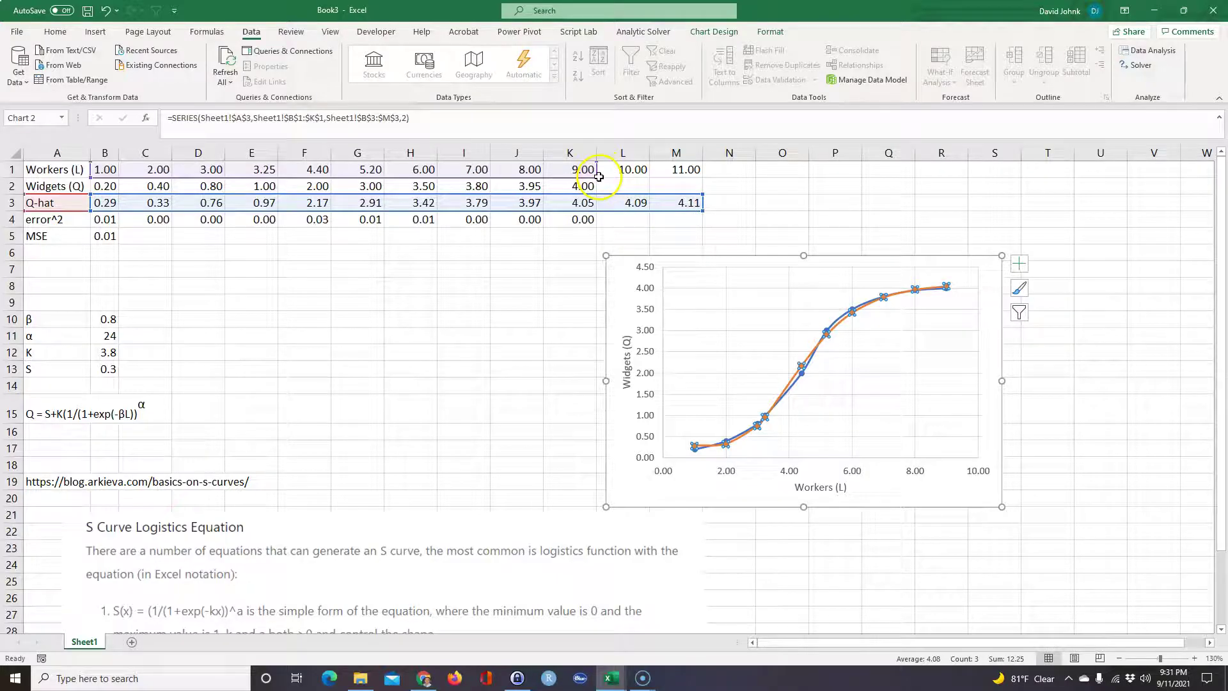
pyautogui.moveTo(598, 176); pyautogui.dragTo(700, 182)
pyautogui.click(481, 335)
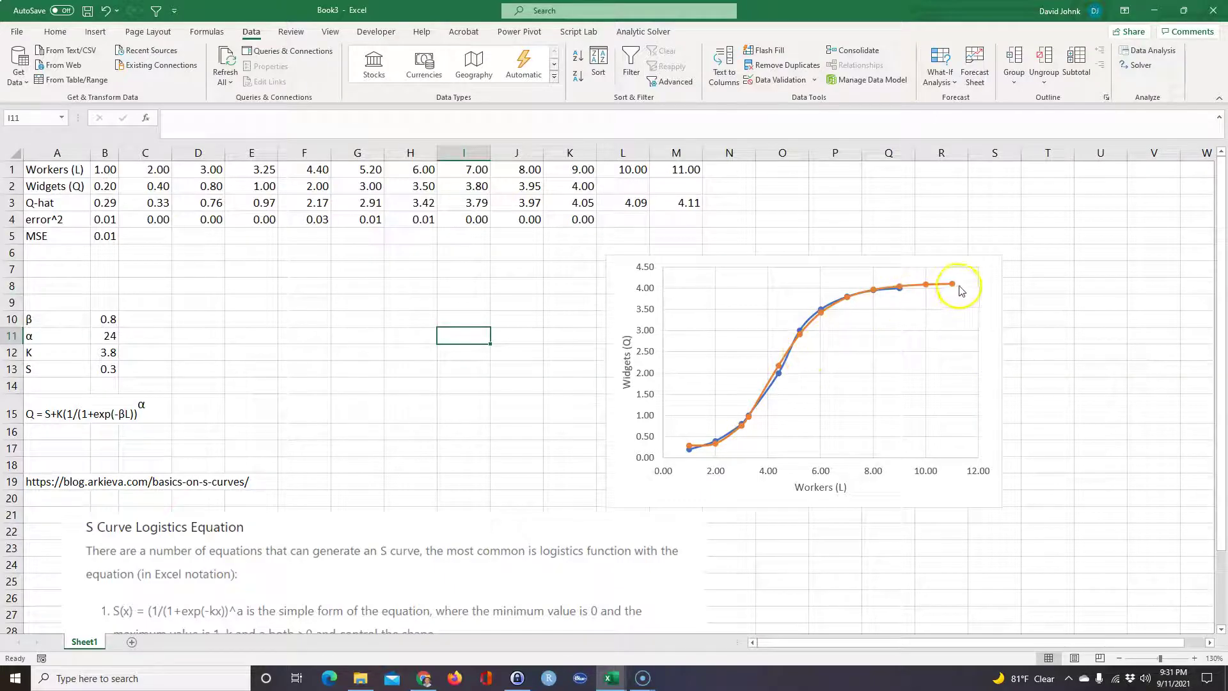
pyautogui.moveTo(620, 285); pyautogui.dragTo(575, 268)
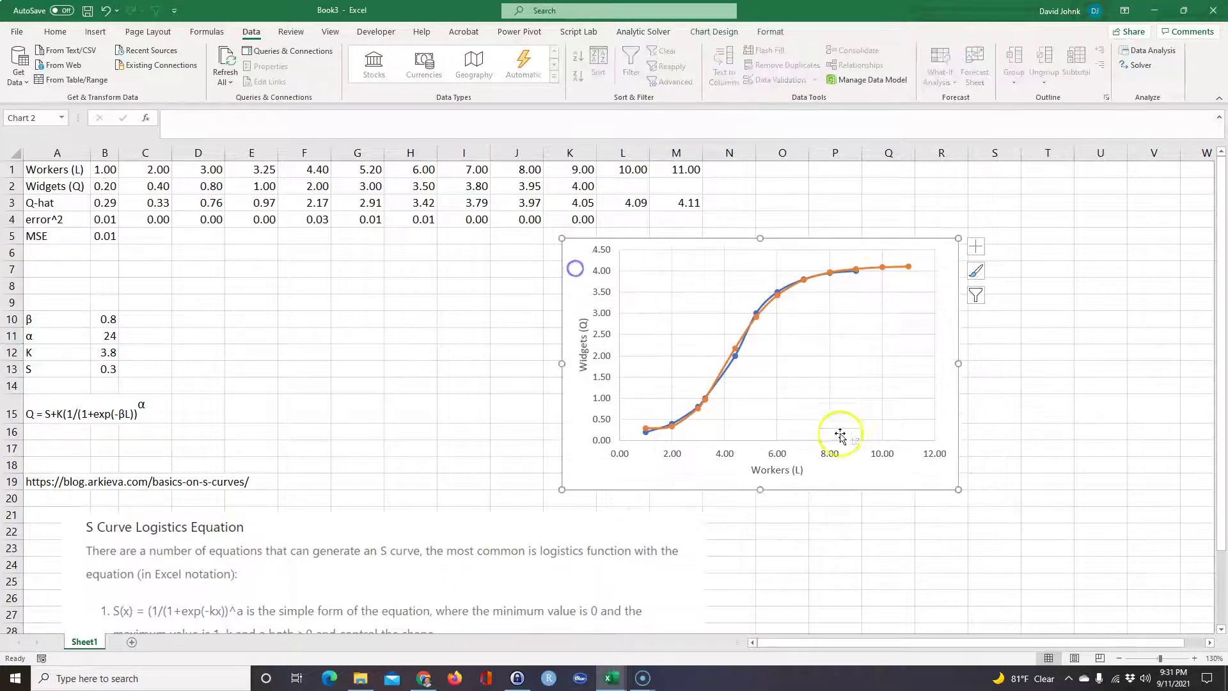
pyautogui.moveTo(958, 489); pyautogui.dragTo(1002, 538)
pyautogui.click(510, 434)
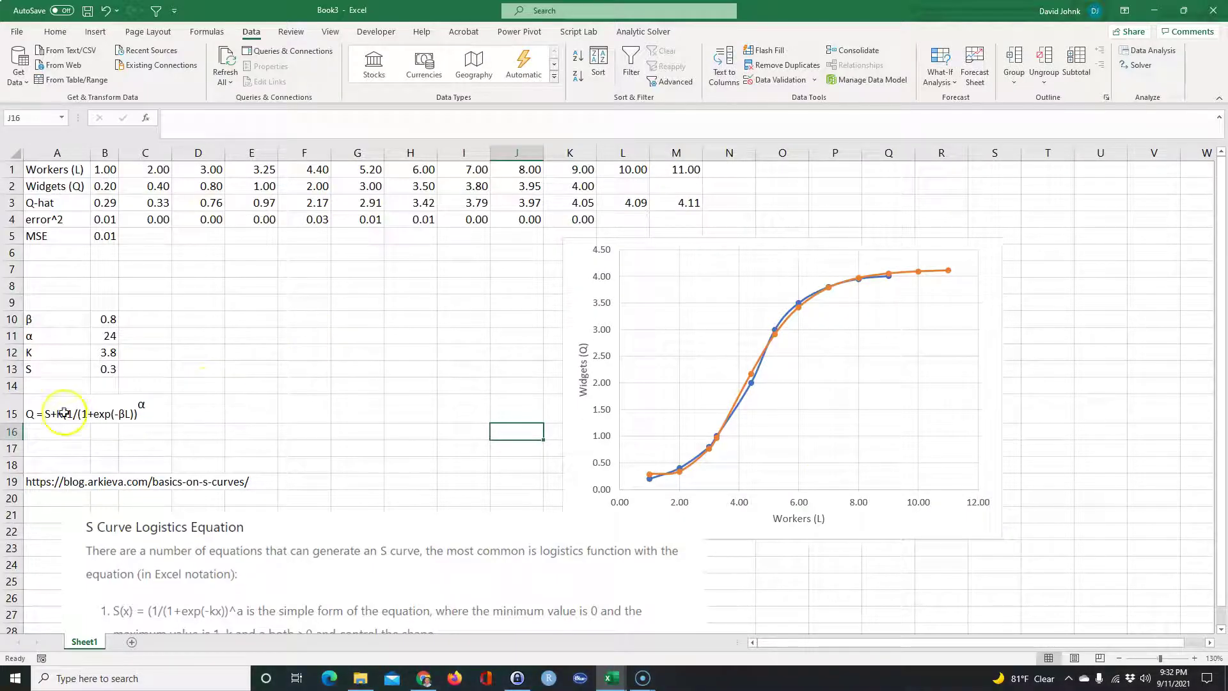
# Paste the Q=K^α*L^(1-α) formula picture and place it beside the parameter values B10:B13
pyautogui.click(41, 413)
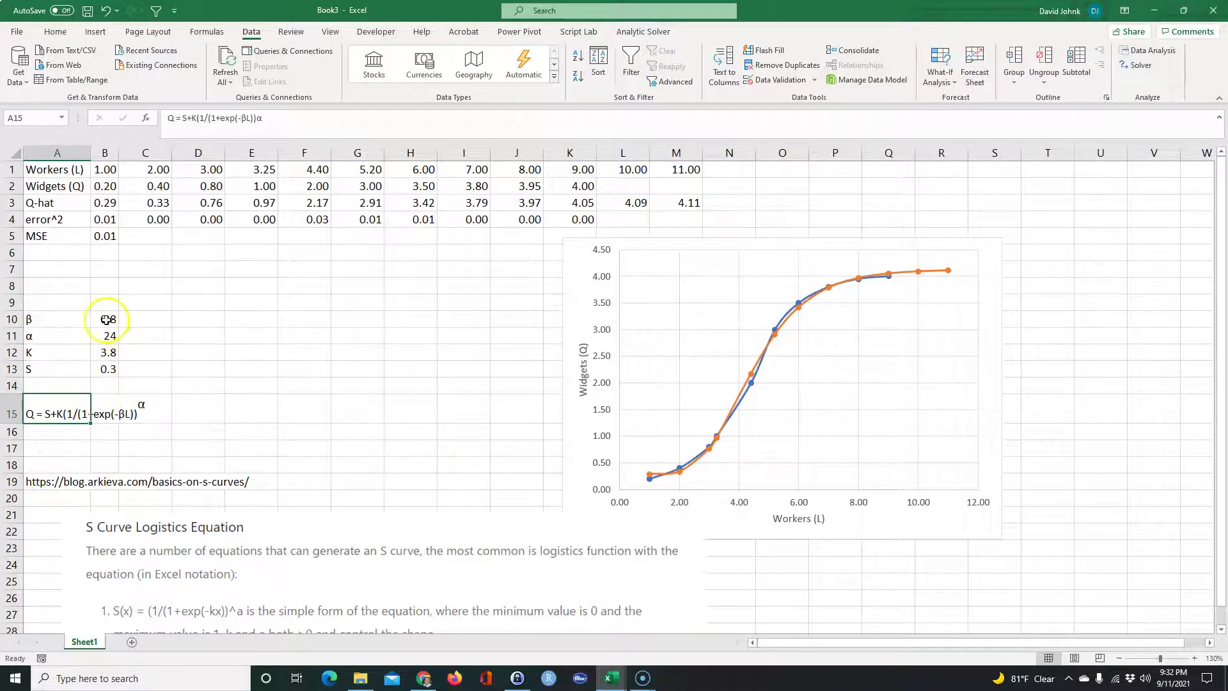
pyautogui.moveTo(106, 319); pyautogui.dragTo(107, 369)
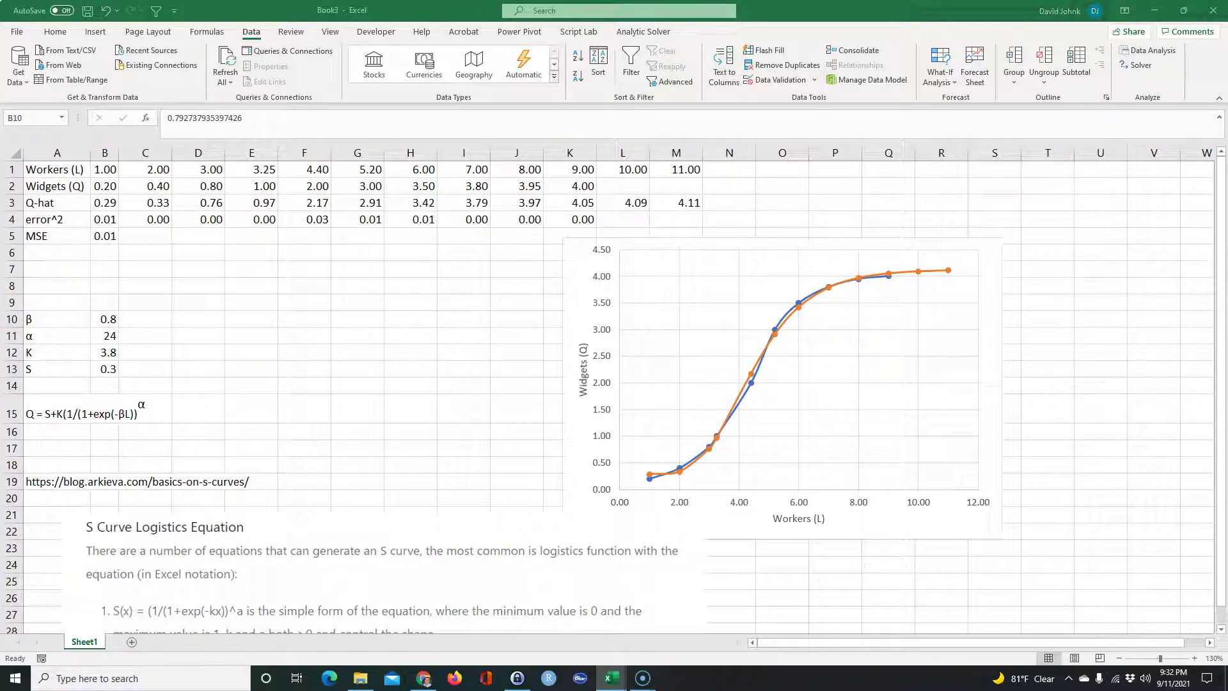
pyautogui.click(254, 323)
pyautogui.hotkey('ctrl', 'v')
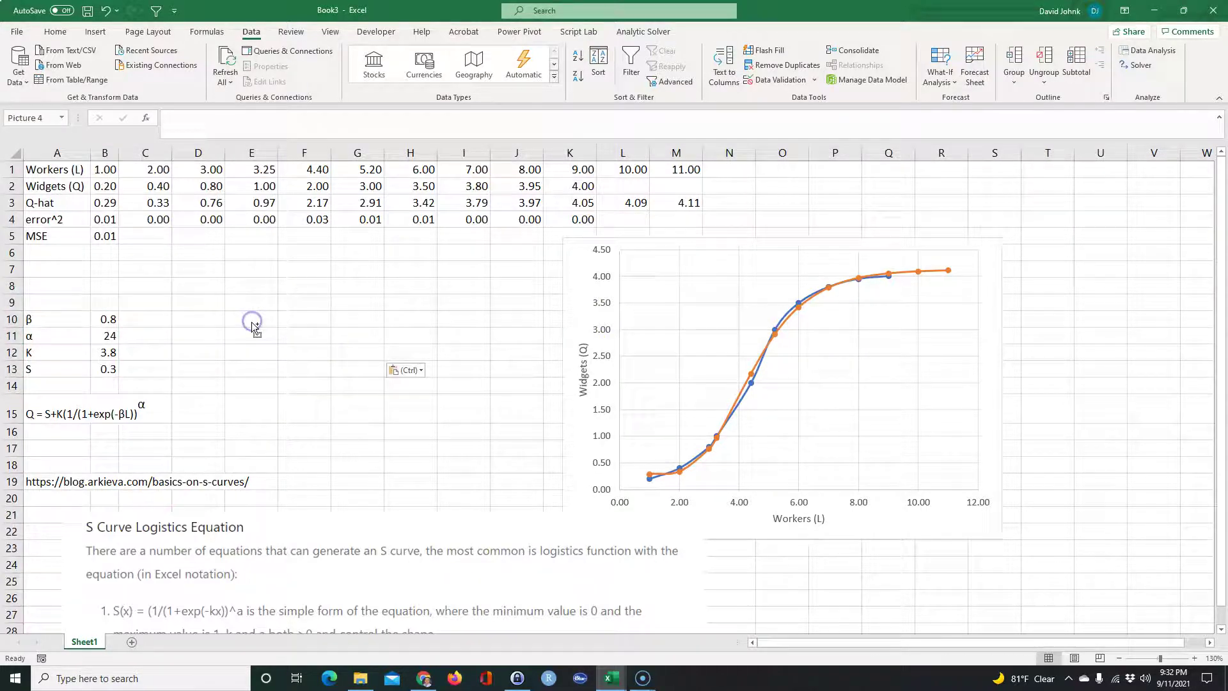
pyautogui.moveTo(253, 369); pyautogui.dragTo(278, 370)
pyautogui.moveTo(269, 320); pyautogui.dragTo(255, 307)
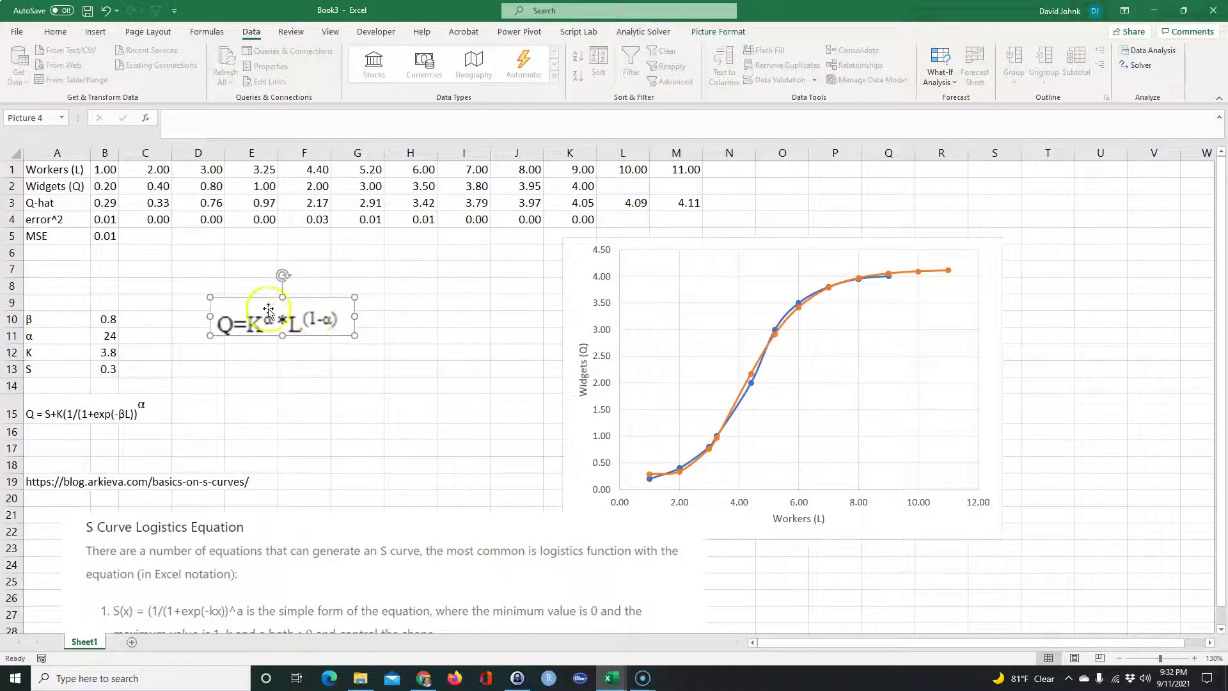
pyautogui.moveTo(259, 307); pyautogui.dragTo(215, 309)
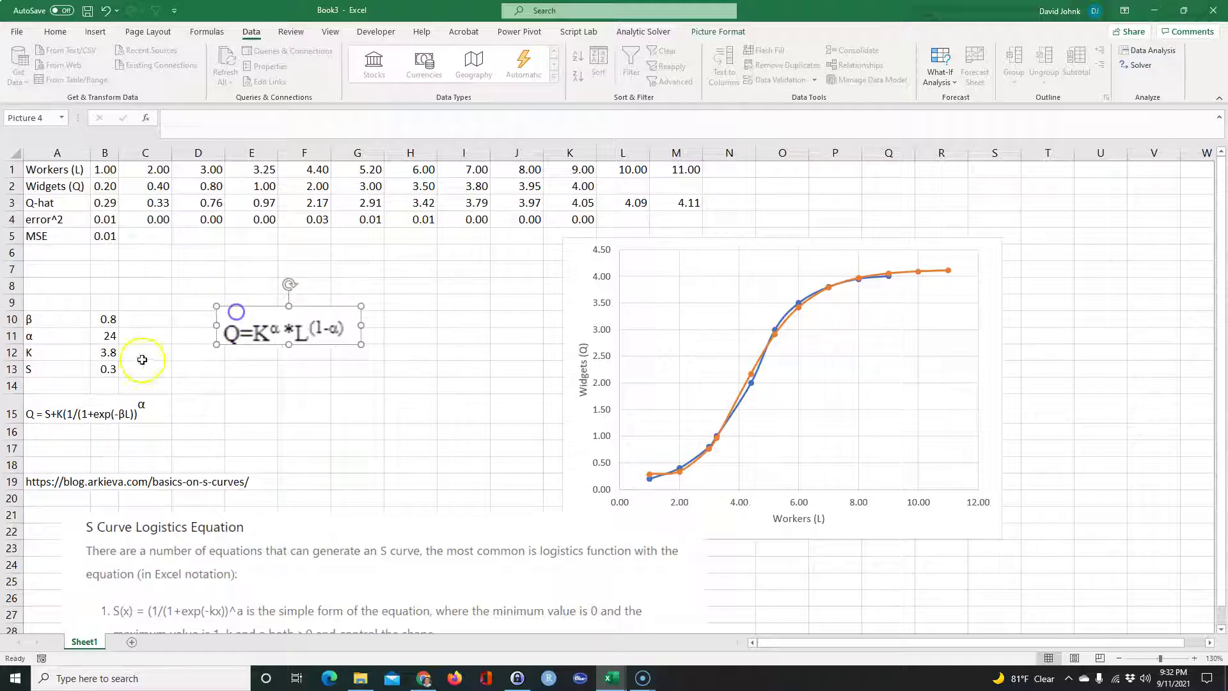
pyautogui.click(58, 415)
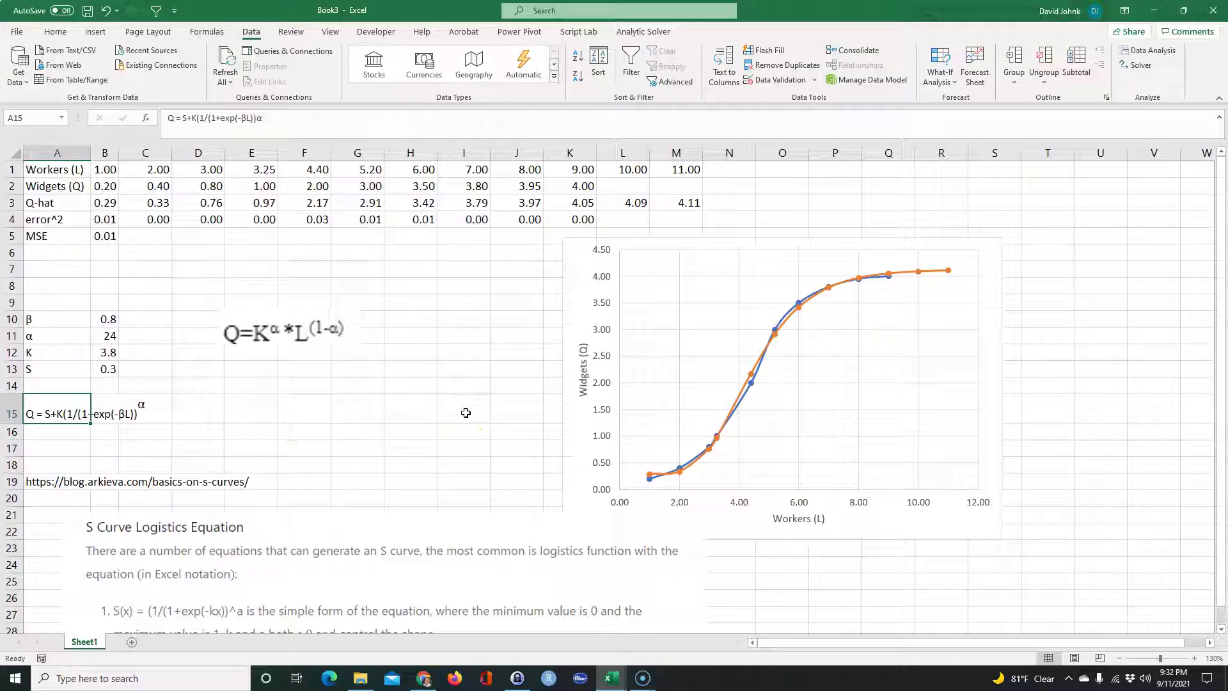
# Give the blue Widgets (Q) series a default Linear trendline
pyautogui.click(889, 283)
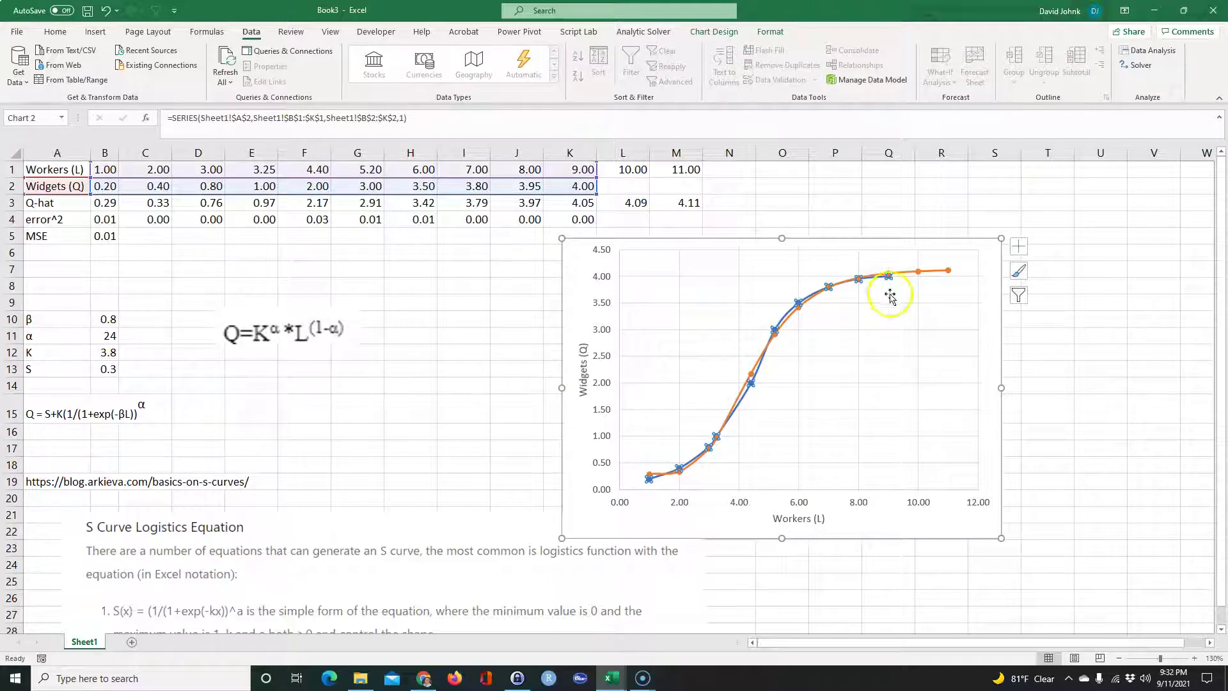
pyautogui.rightClick(790, 313)
pyautogui.click(826, 429)
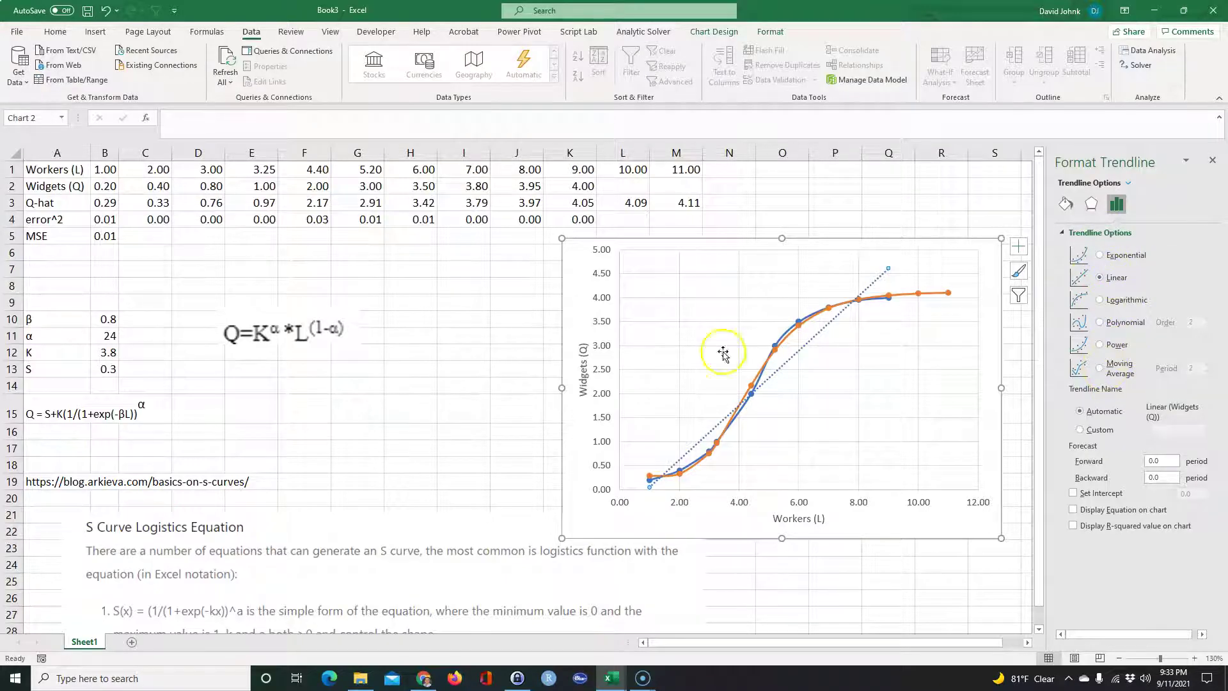
pyautogui.click(1211, 162)
pyautogui.click(471, 404)
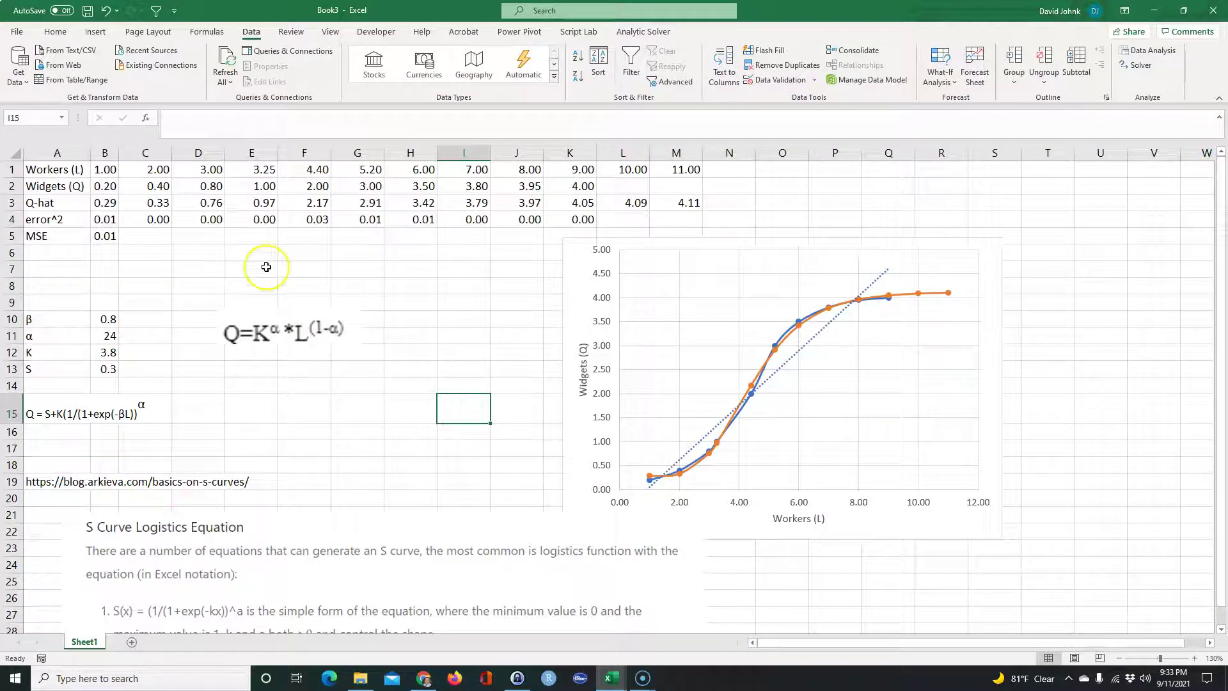